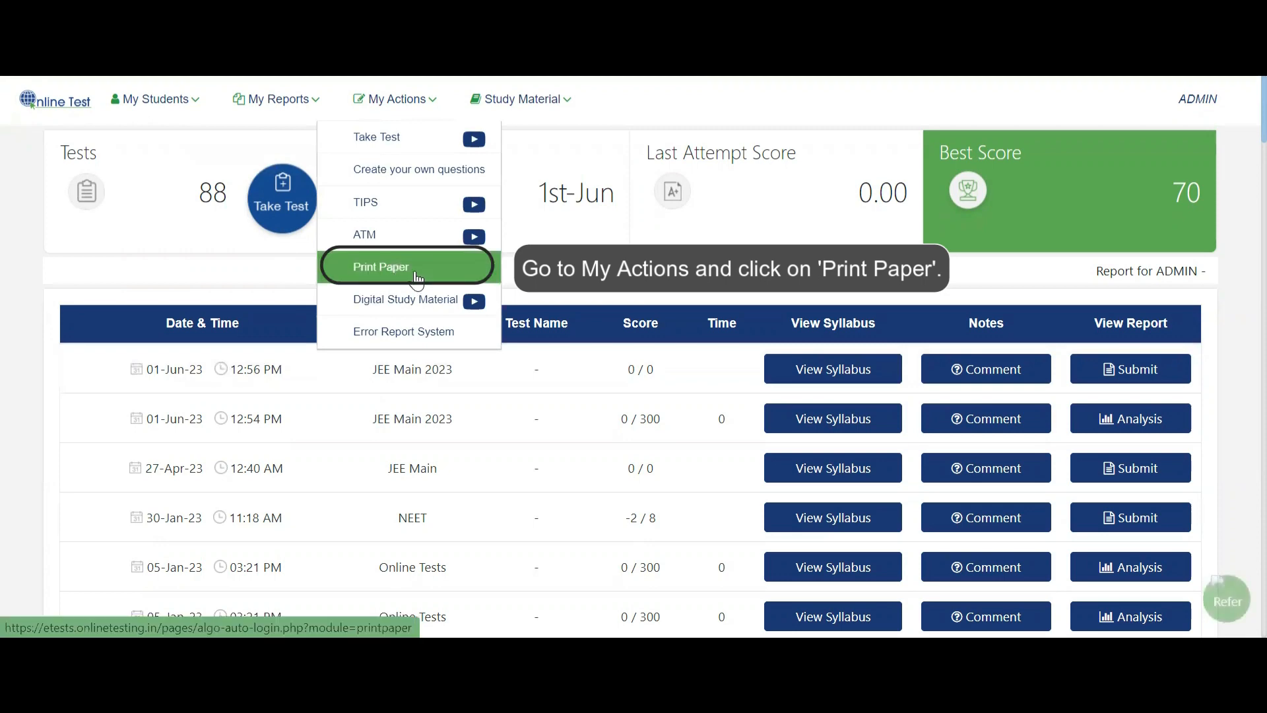
- Open the Print Paper module and download the question paper for NEET_Physics & Chemistry
left_click(435, 276)
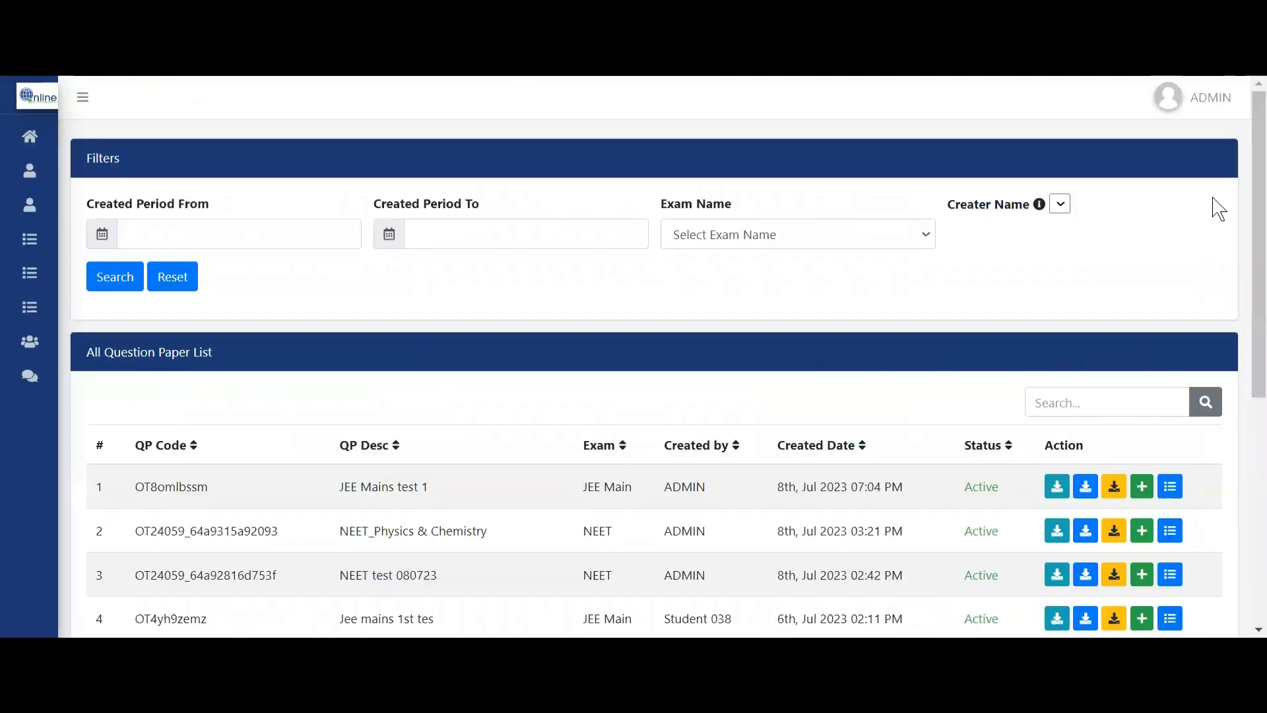
left_click_drag(1253, 192, 1247, 247)
scroll(1246, 280, "down", 2)
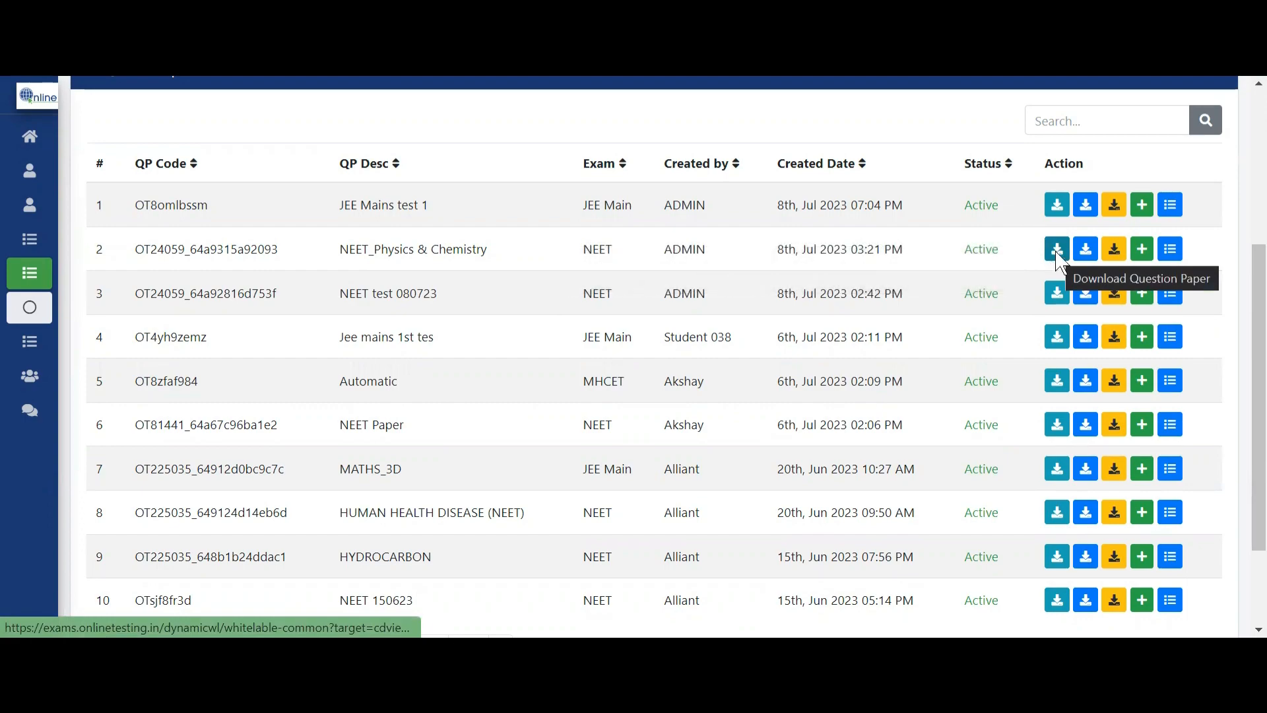
left_click(1056, 258)
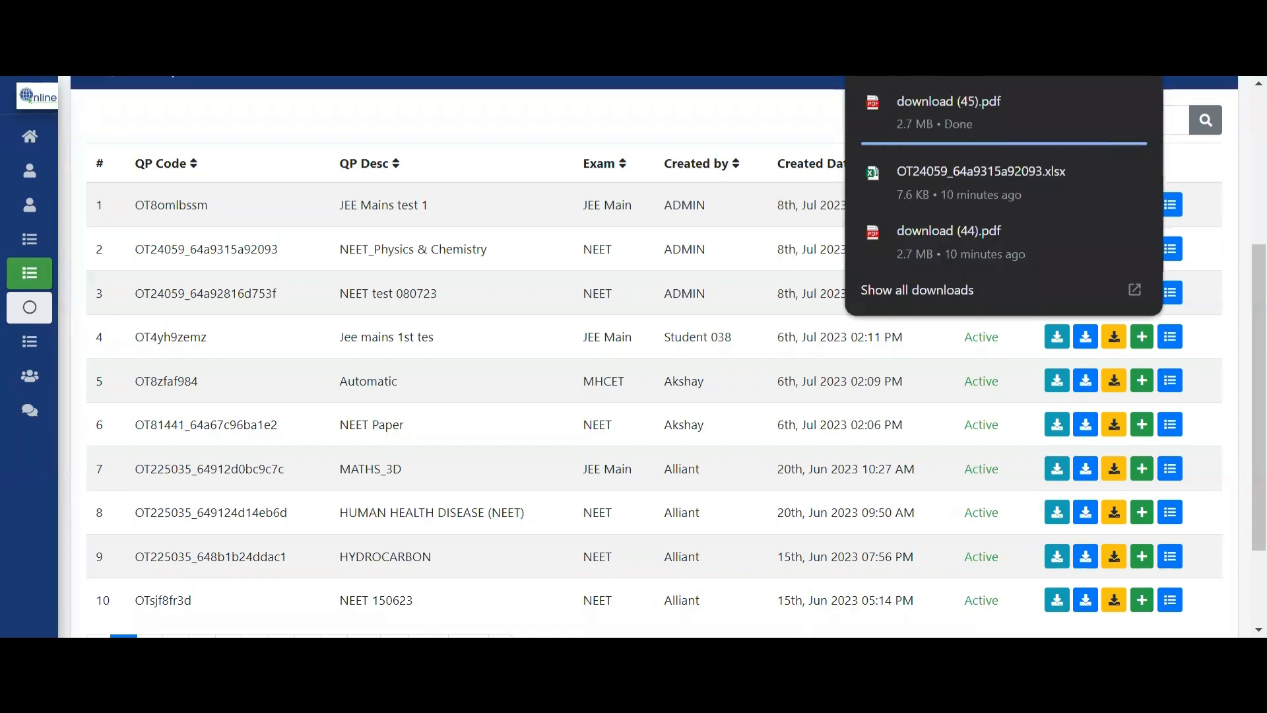
- Open the downloaded question paper PDF and look through its questions and the correct-answer worksheet
left_click(953, 105)
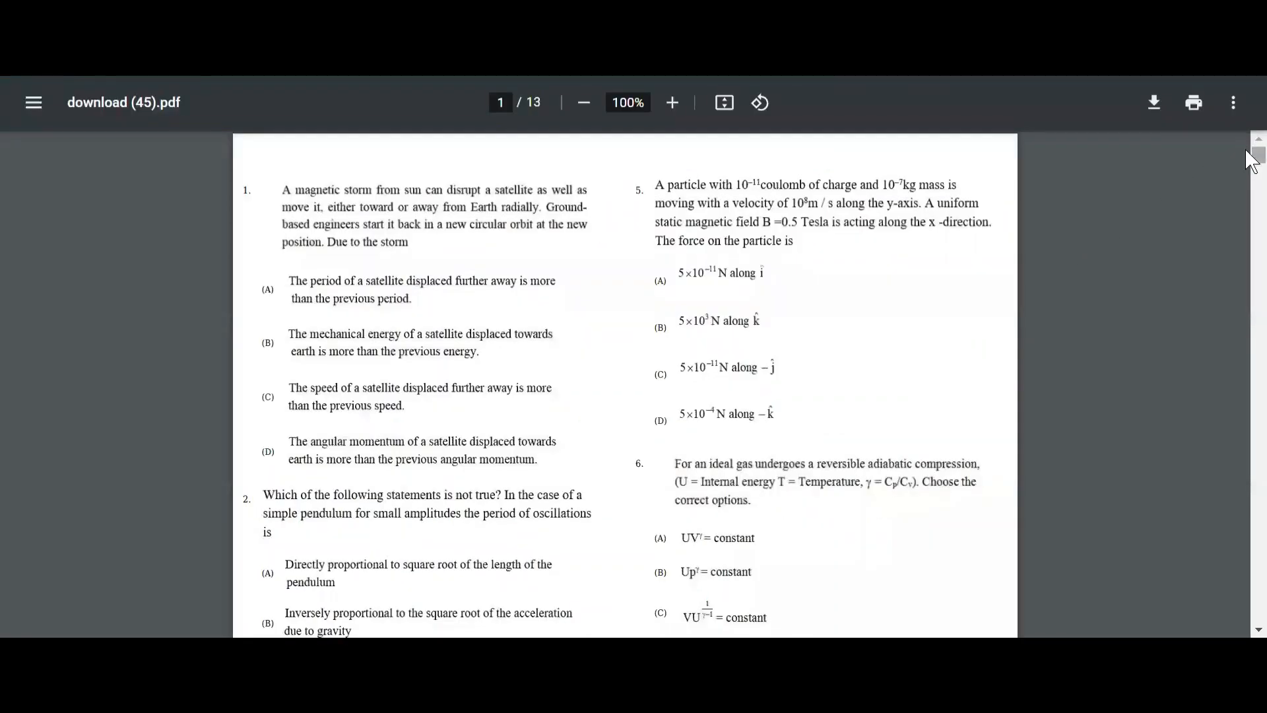
left_click_drag(1252, 160, 1253, 236)
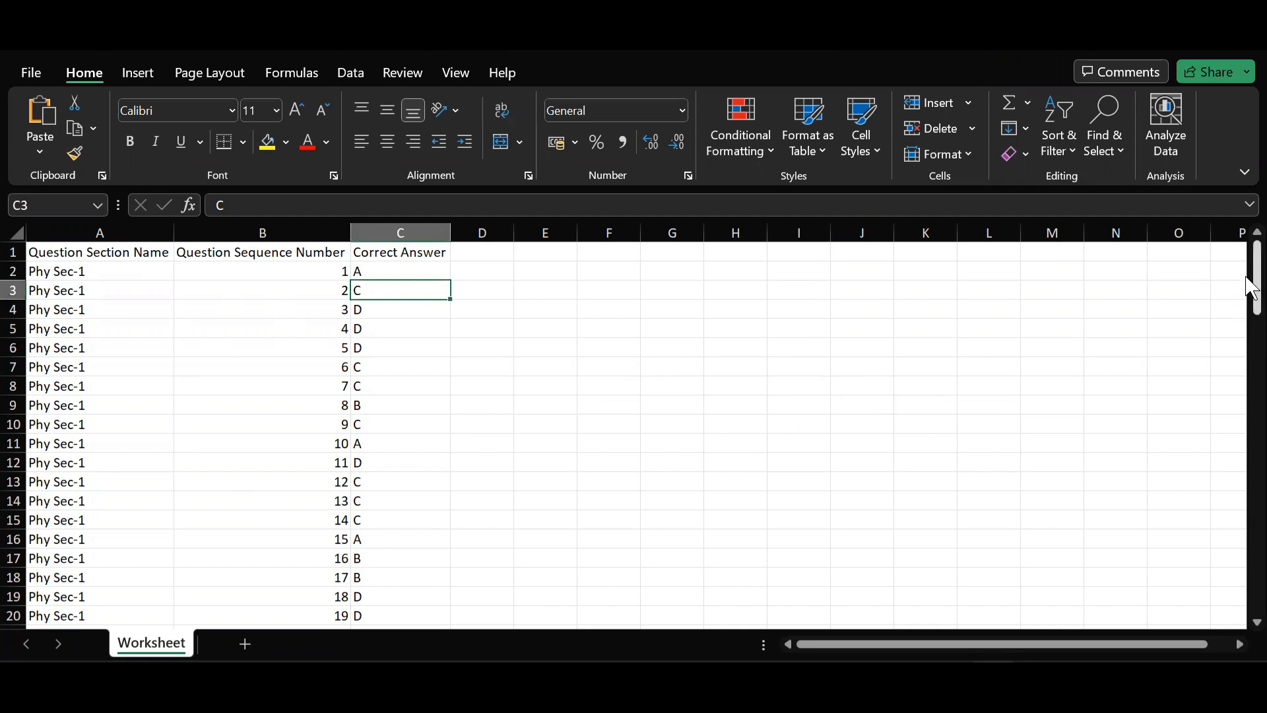
mouse_move(1253, 282)
left_mouse_down()
mouse_move(1252, 594)
mouse_move(1253, 268)
left_mouse_up()
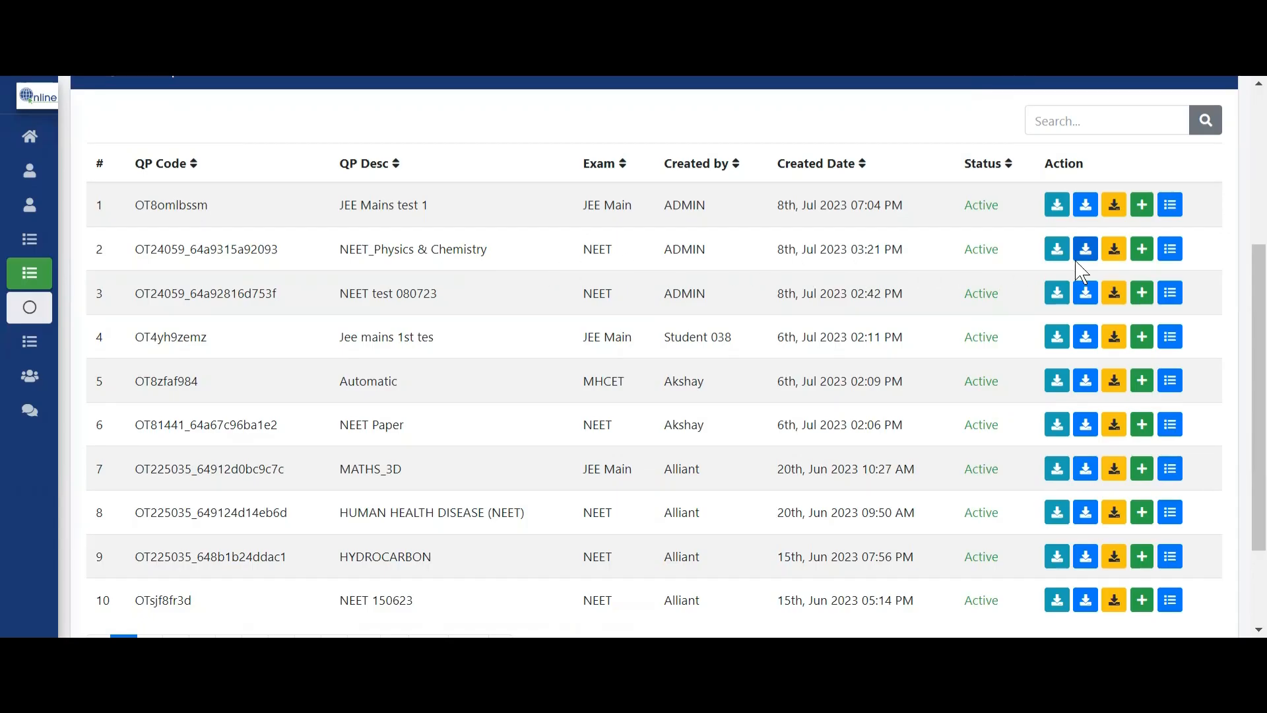
- Open the solution document for the NEET_Physics & Chemistry paper and read through the first questions' answers and solutions
left_click(1115, 256)
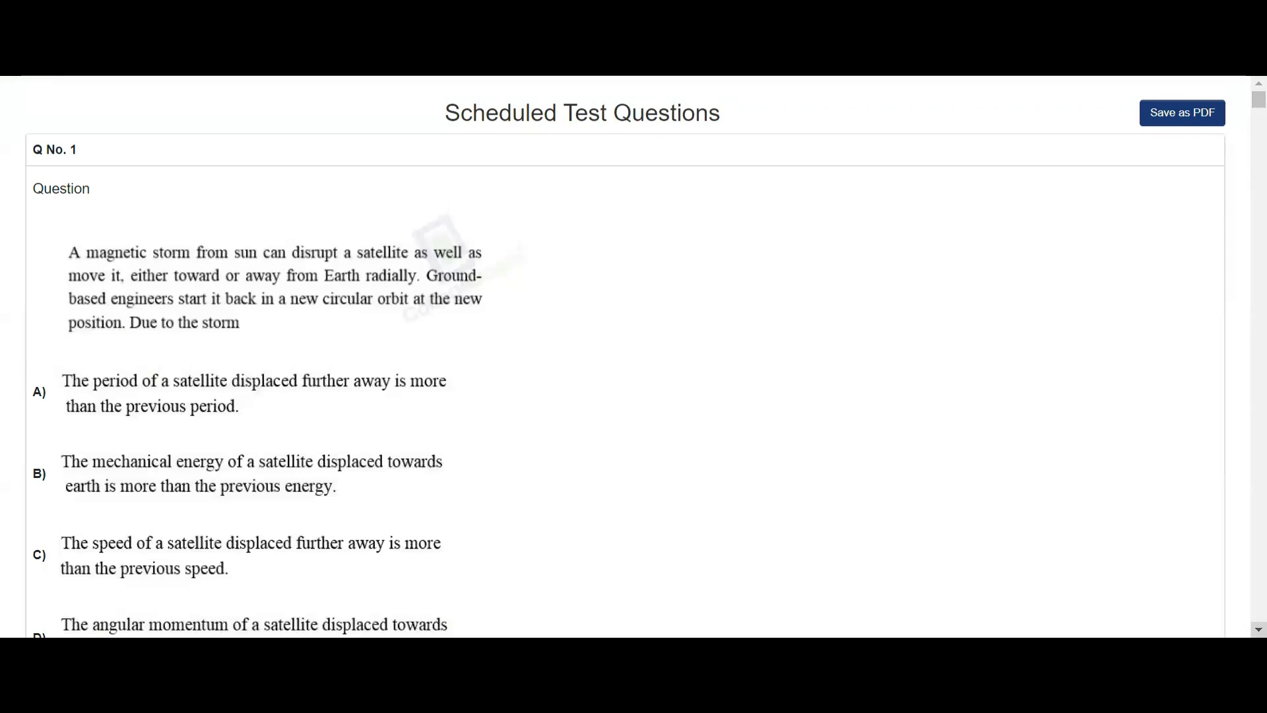
scroll(1252, 112, "down", 6)
scroll(565, 487, "down", 3)
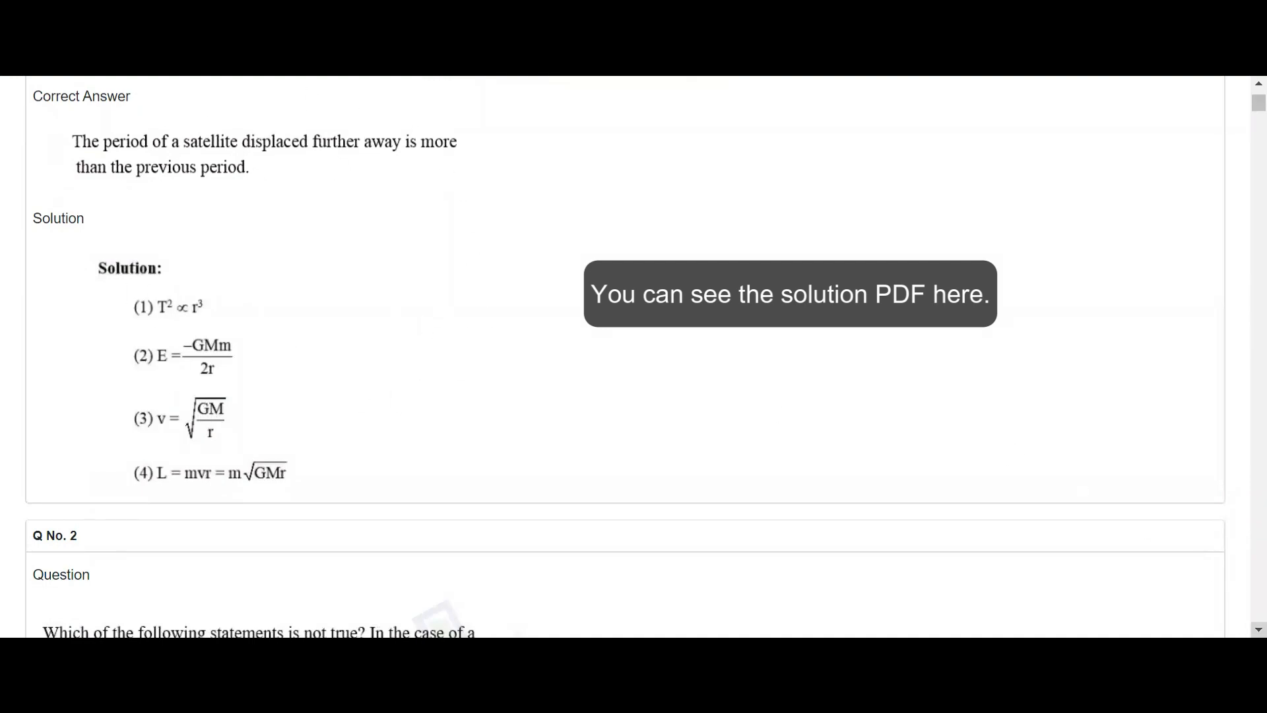
scroll(634, 356, "down", 15)
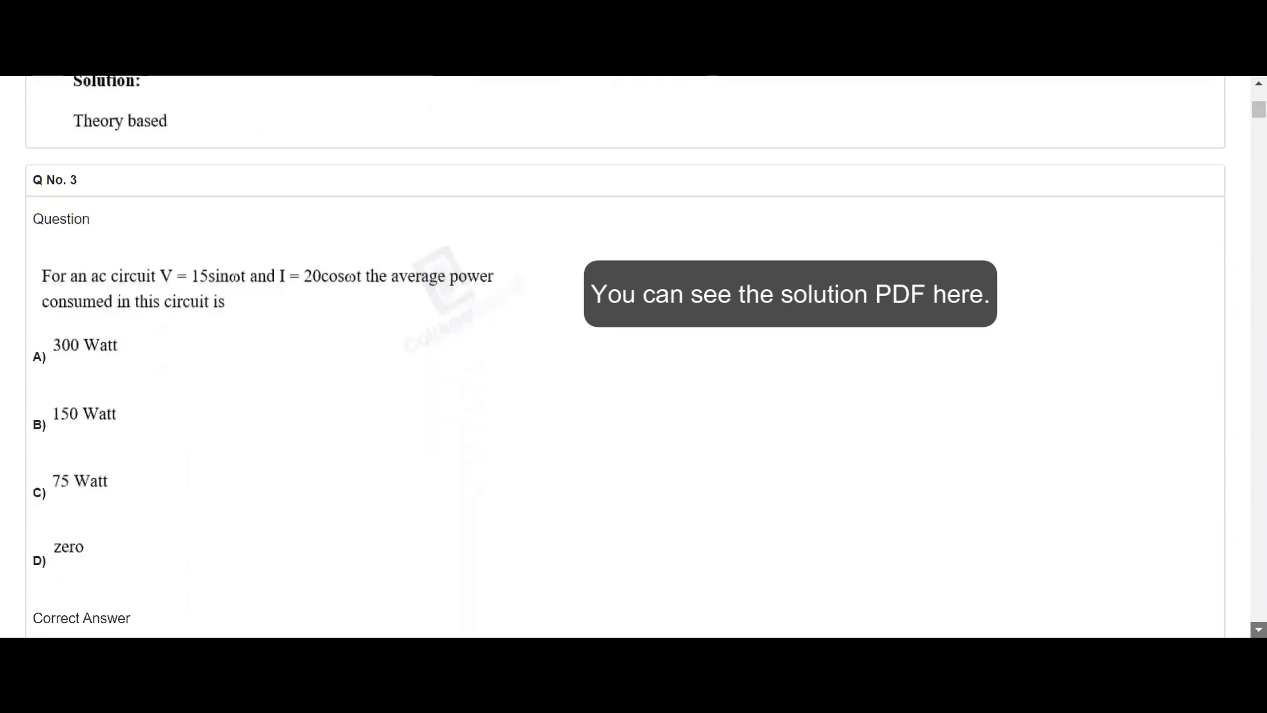
scroll(634, 357, "down", 10)
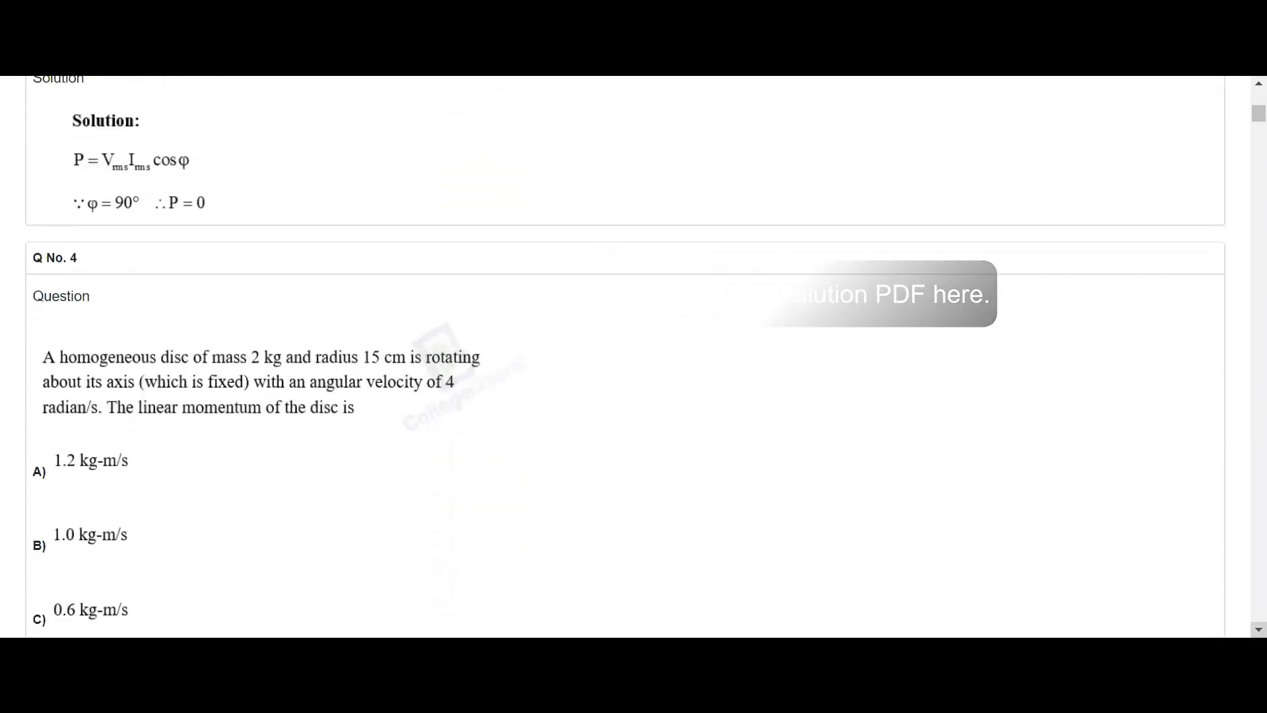
scroll(634, 356, "down", 6)
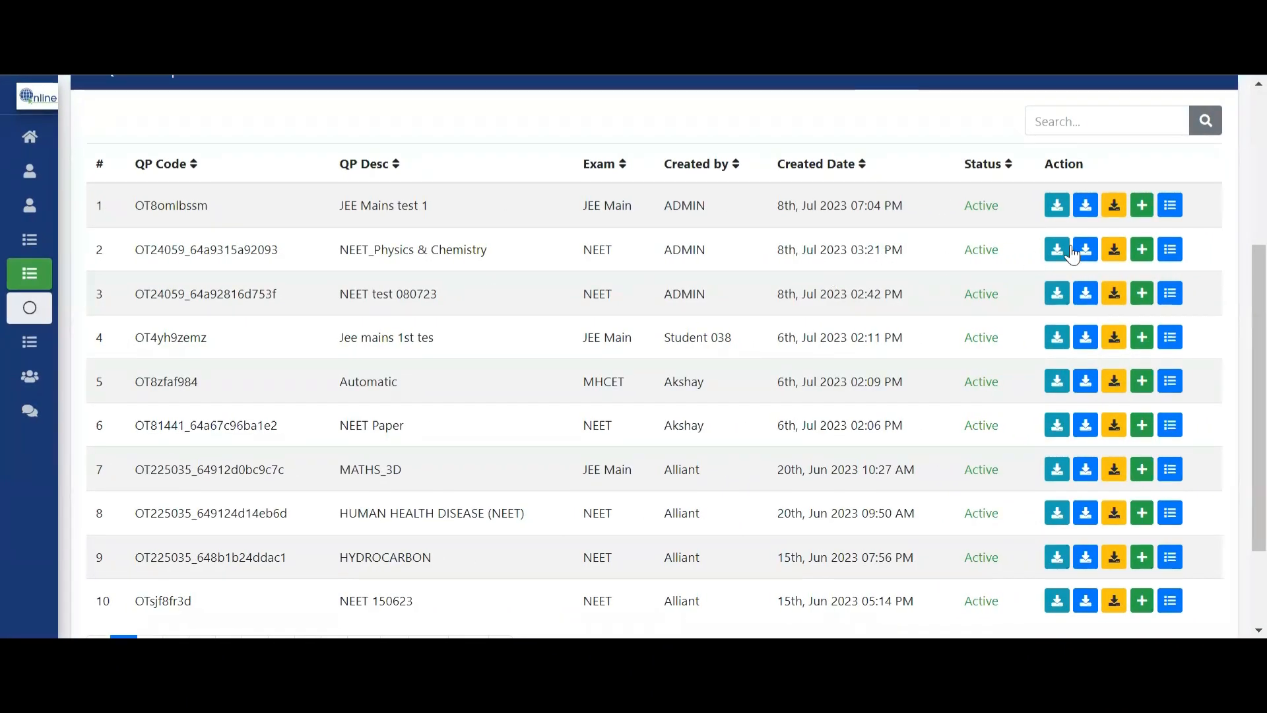
left_click(1144, 251)
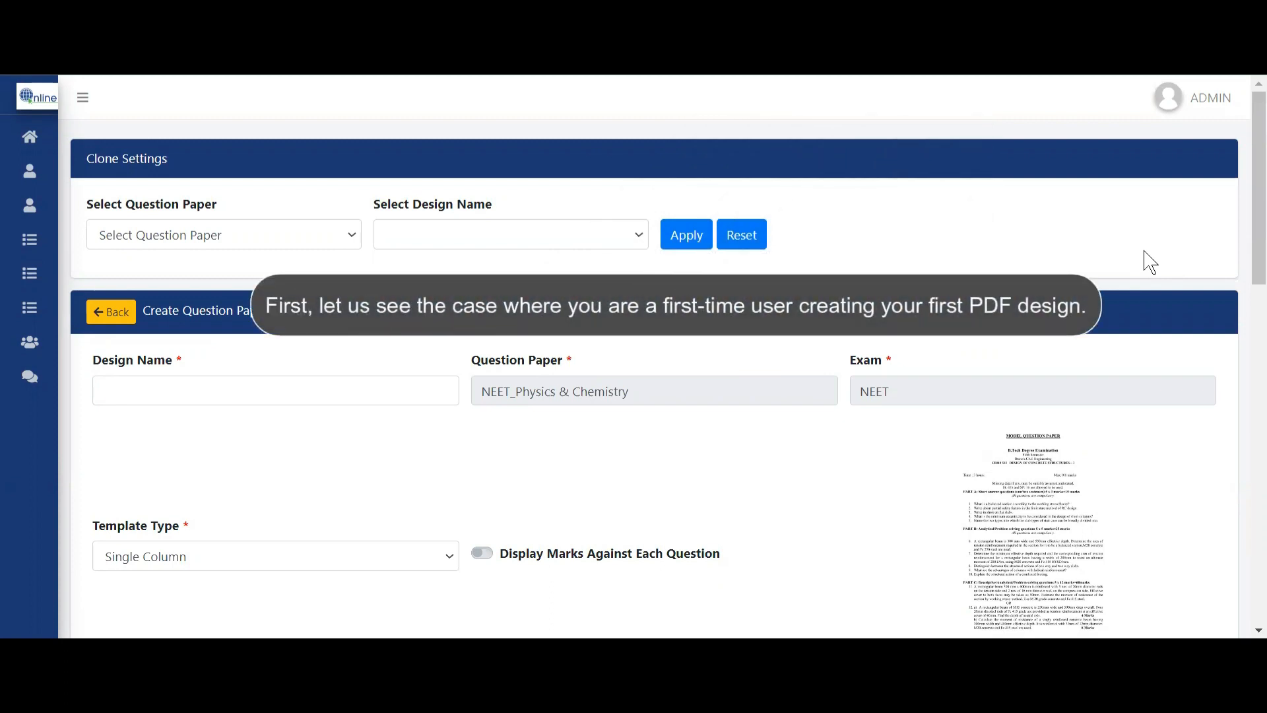
left_click_drag(1257, 187, 1257, 270)
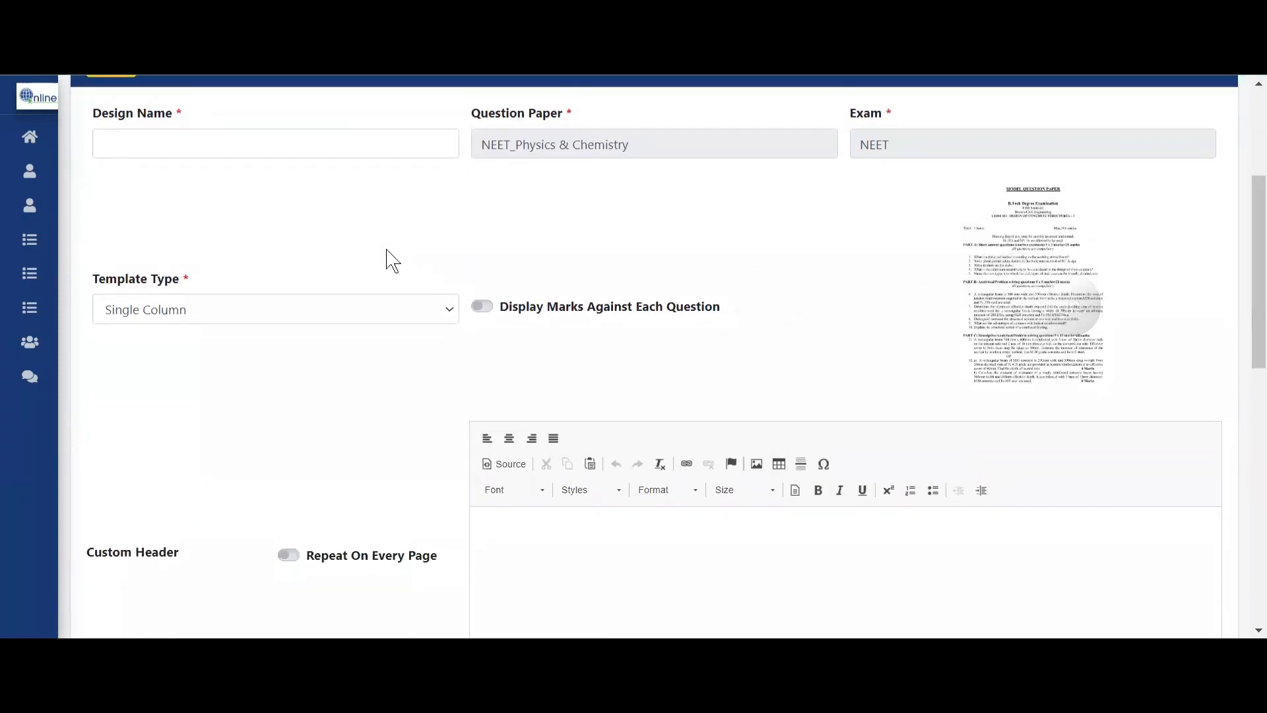
left_click(263, 139)
type("NEET D")
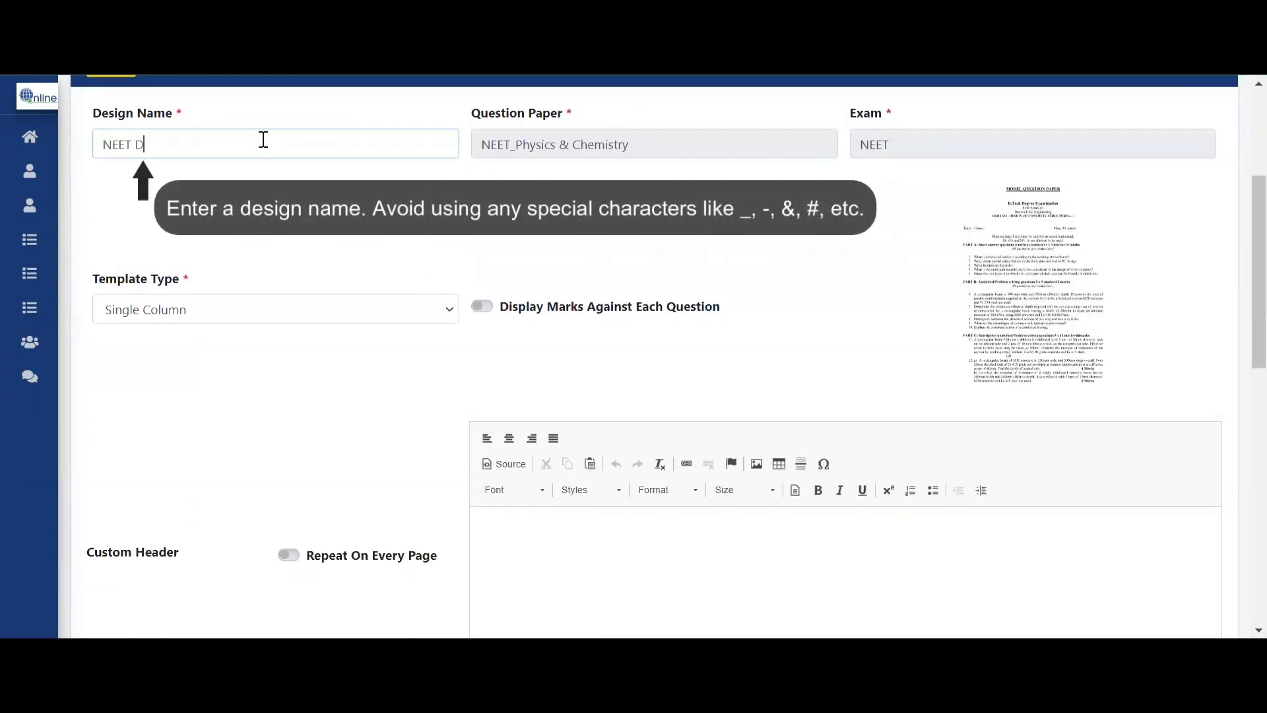
type("esign 080723 1044")
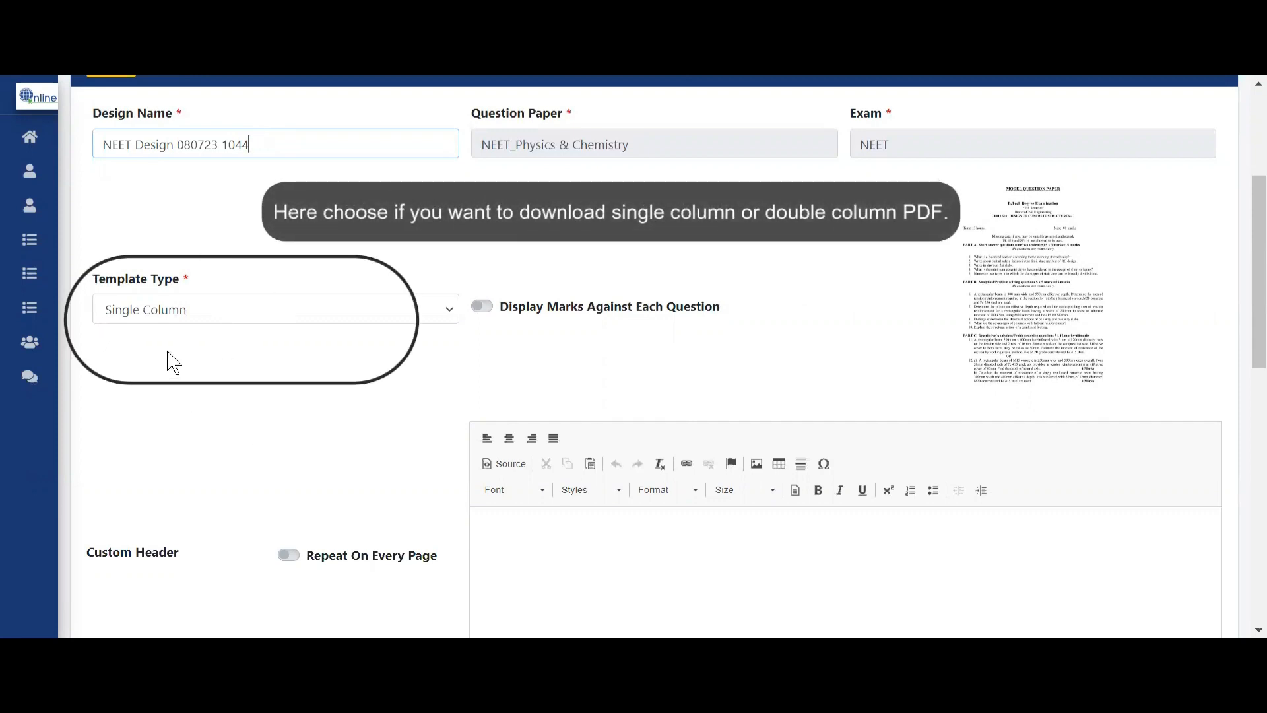
- Try the Single Column template with marks displayed against each question
left_click(235, 316)
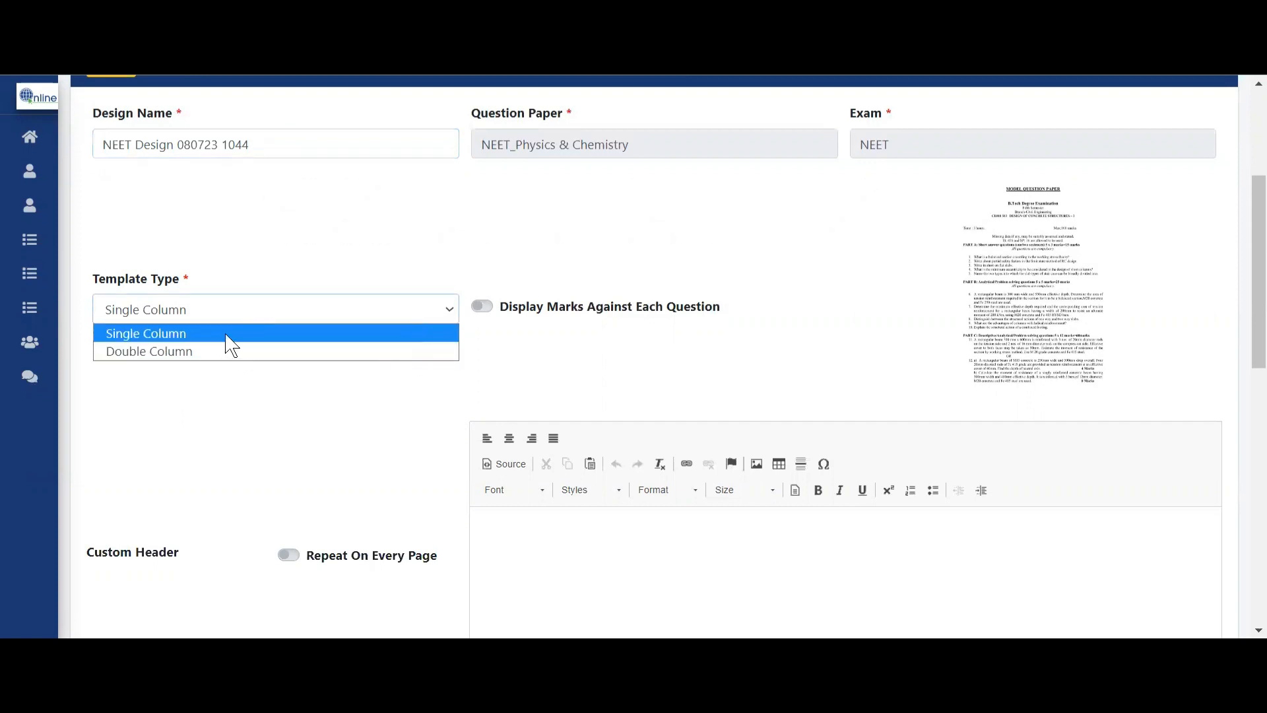
left_click(226, 335)
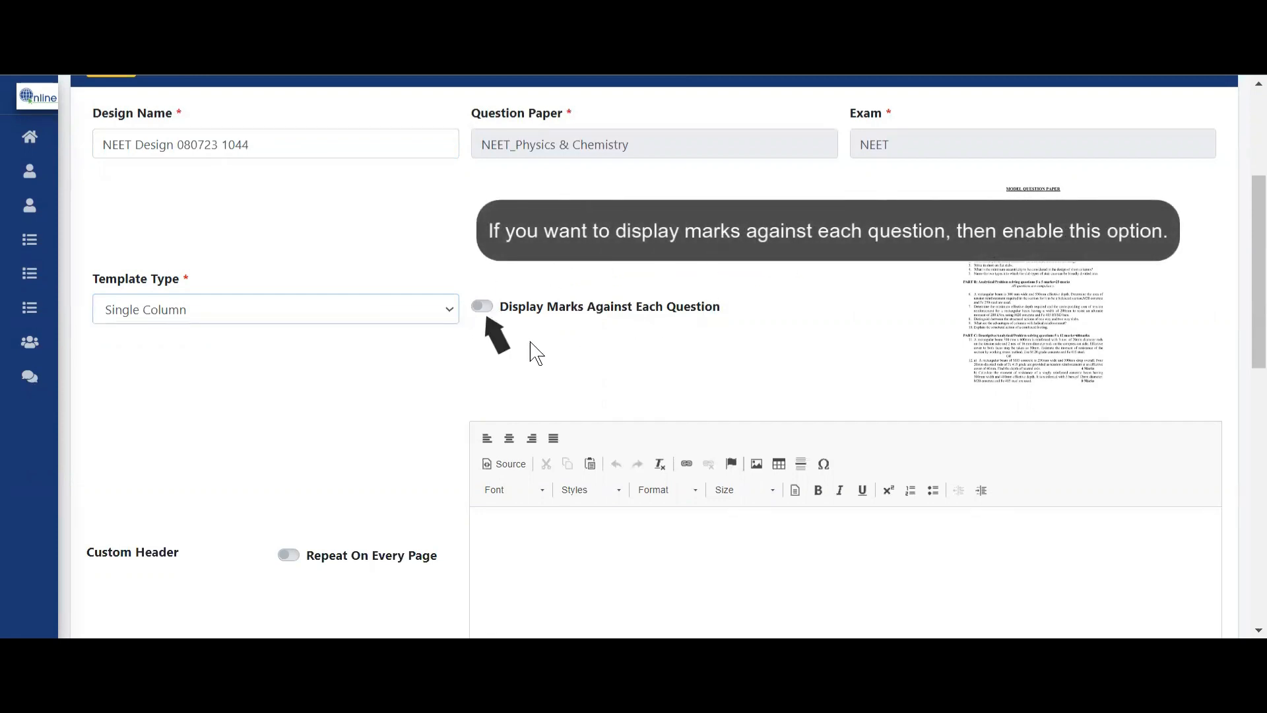
left_click(485, 308)
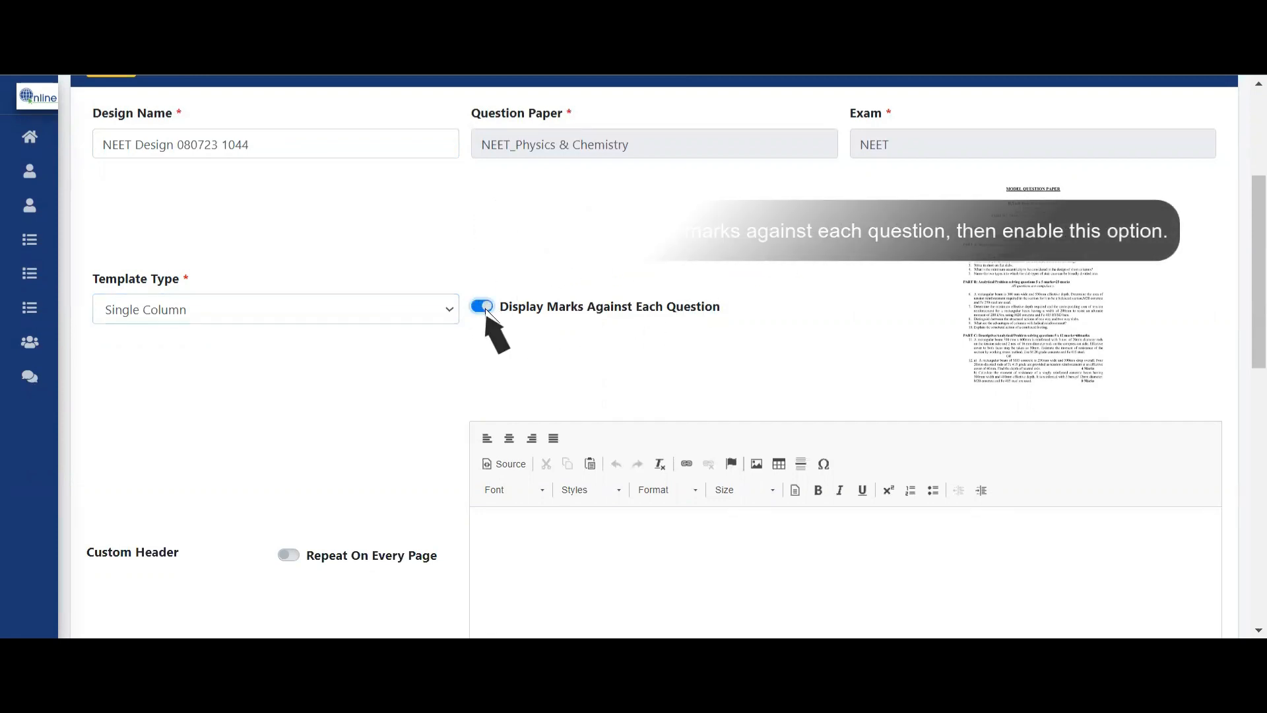
- Set the design's template type to Double Column
left_click(371, 319)
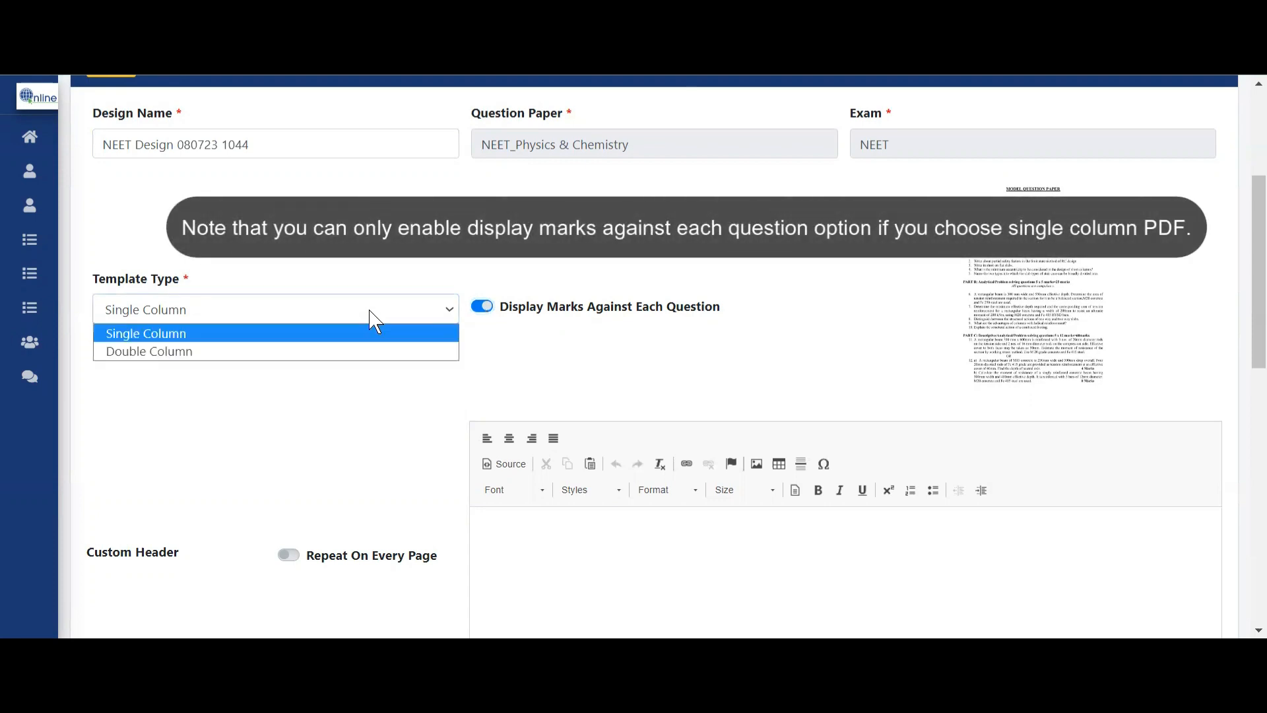
left_click(364, 354)
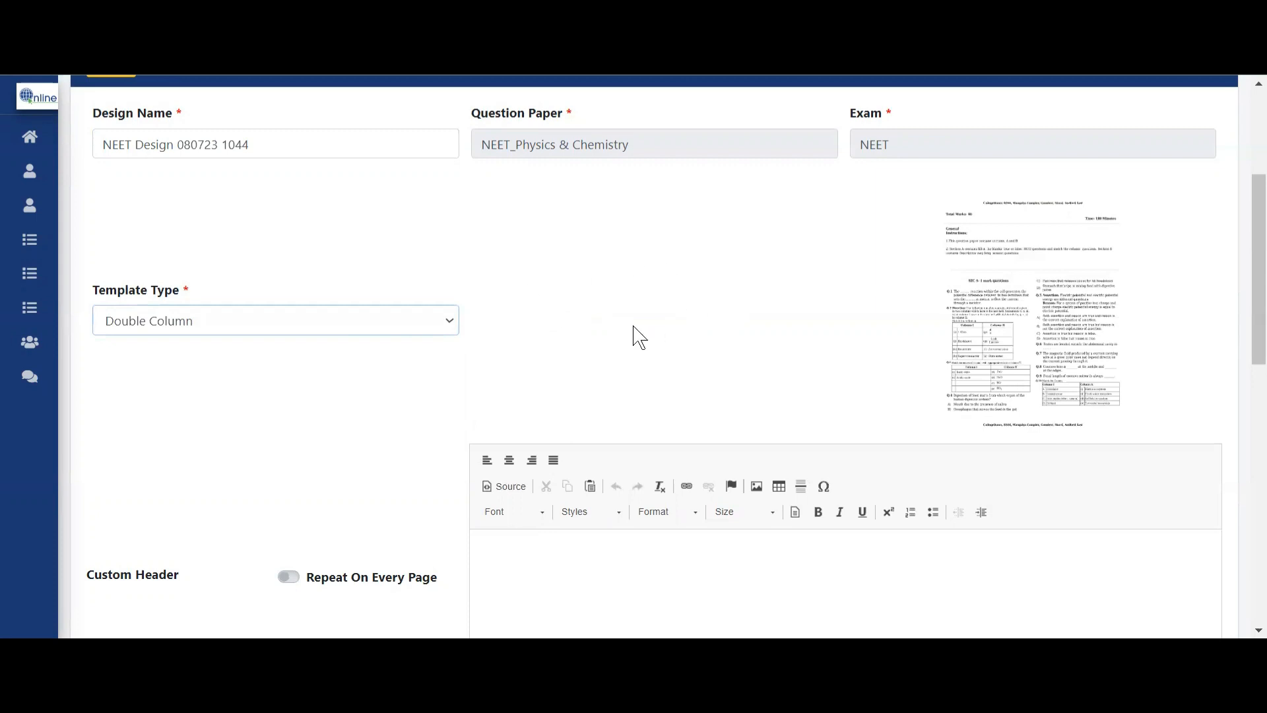
- Enter XYZ INSTITUTE as the custom header text and delete it again
left_click_drag(1253, 264, 1249, 392)
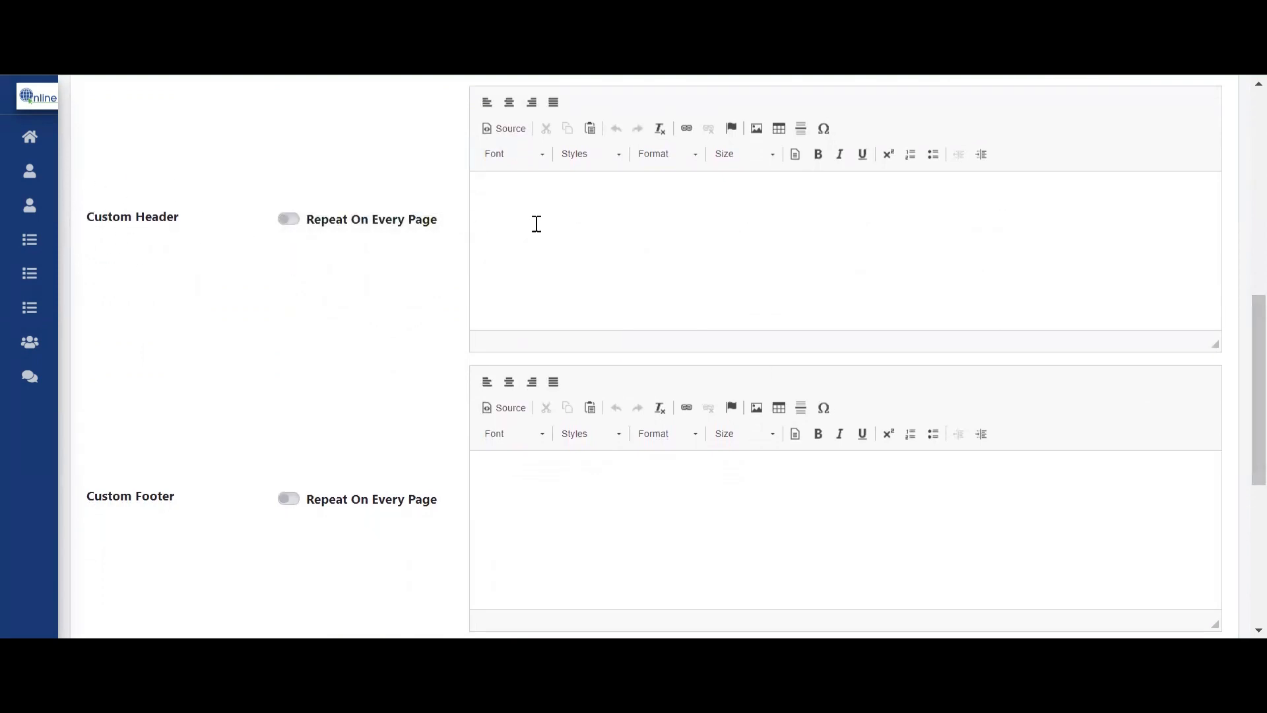
left_click(552, 206)
type("XYZ INSTITUT")
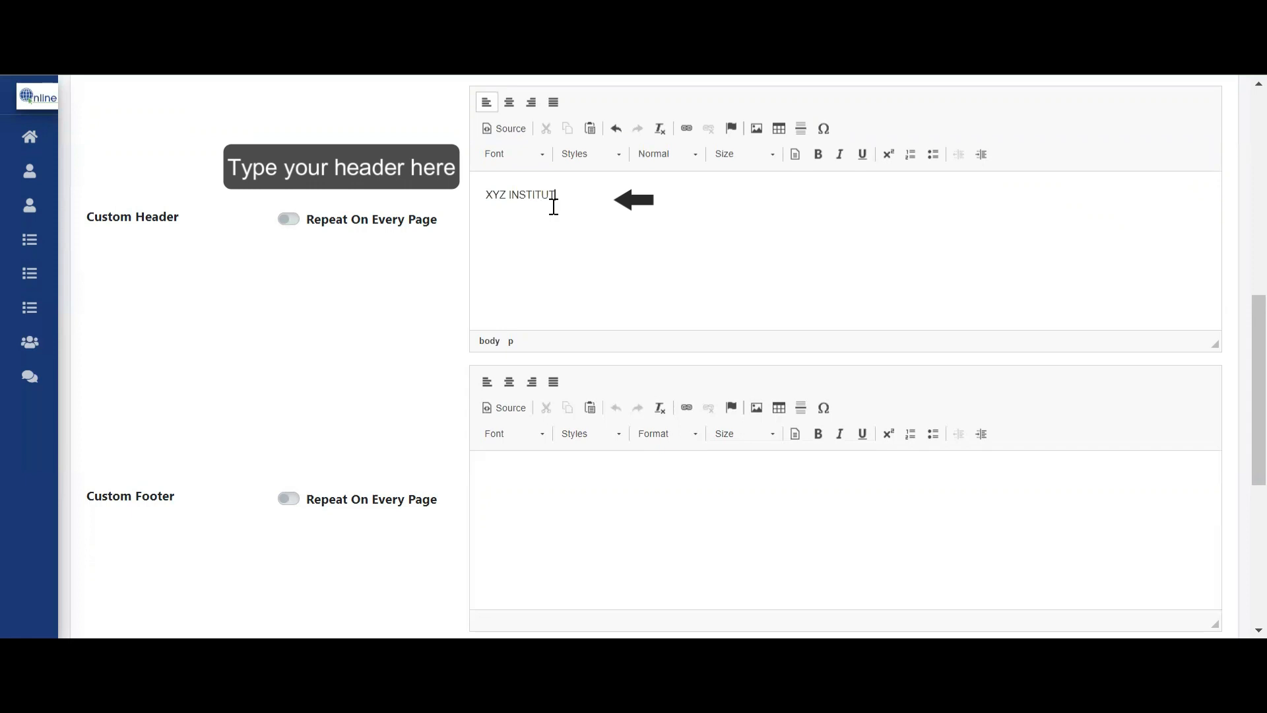
type("E")
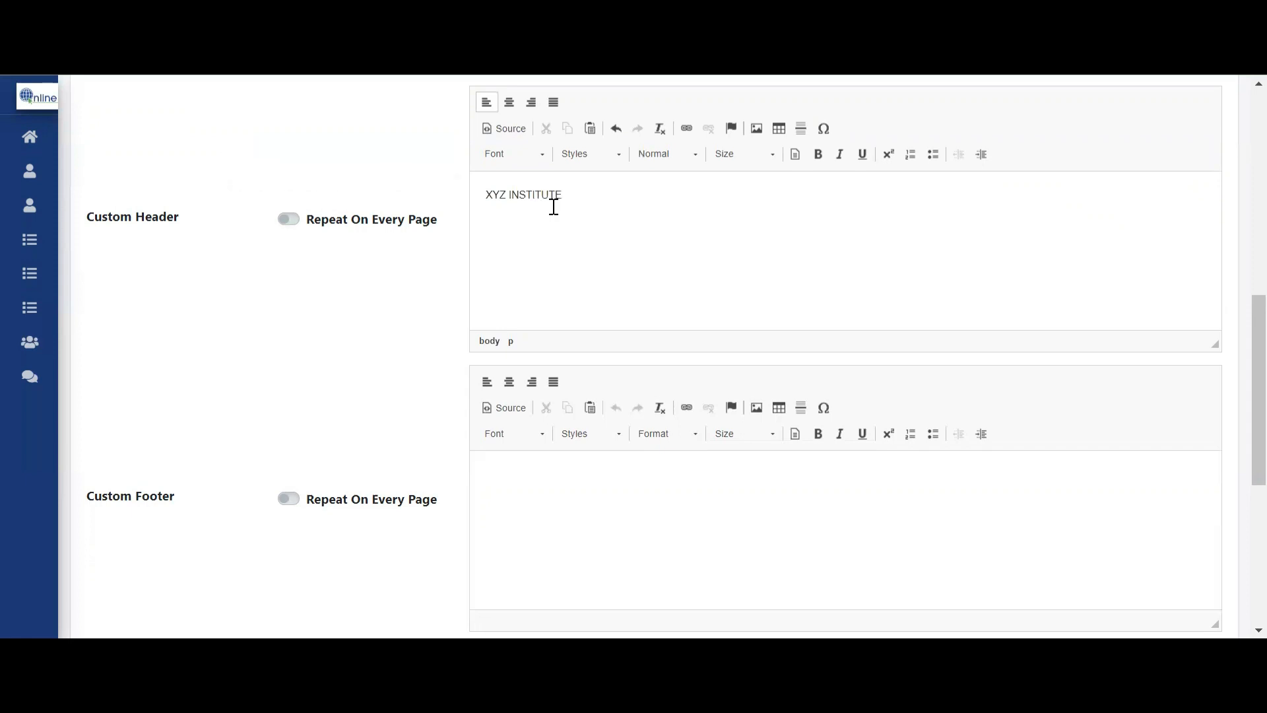
key("BackSpace")
key("BackSpace")
key("BackSpace")
key("BackSpace")
key("BackSpace")
key("BackSpace")
key("BackSpace")
key("BackSpace")
- Upload the image Demo header logo.PNG to the server for use in the custom header
left_click(757, 130)
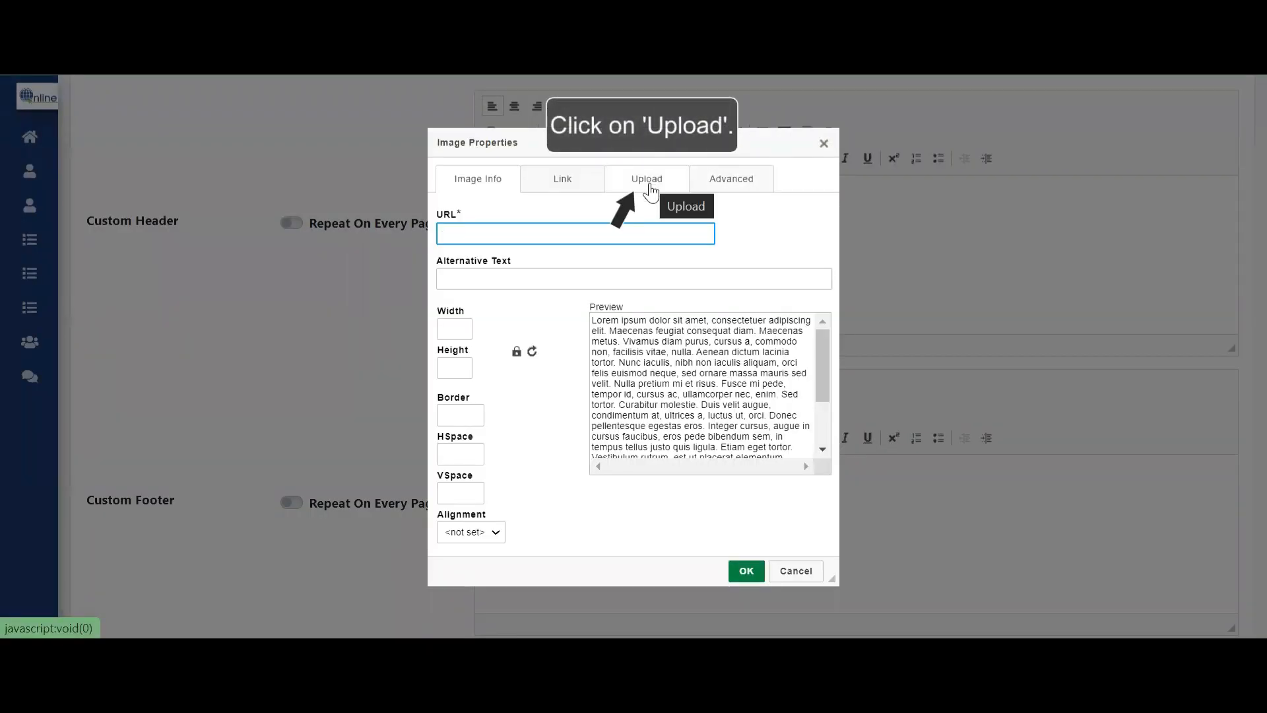
left_click(650, 191)
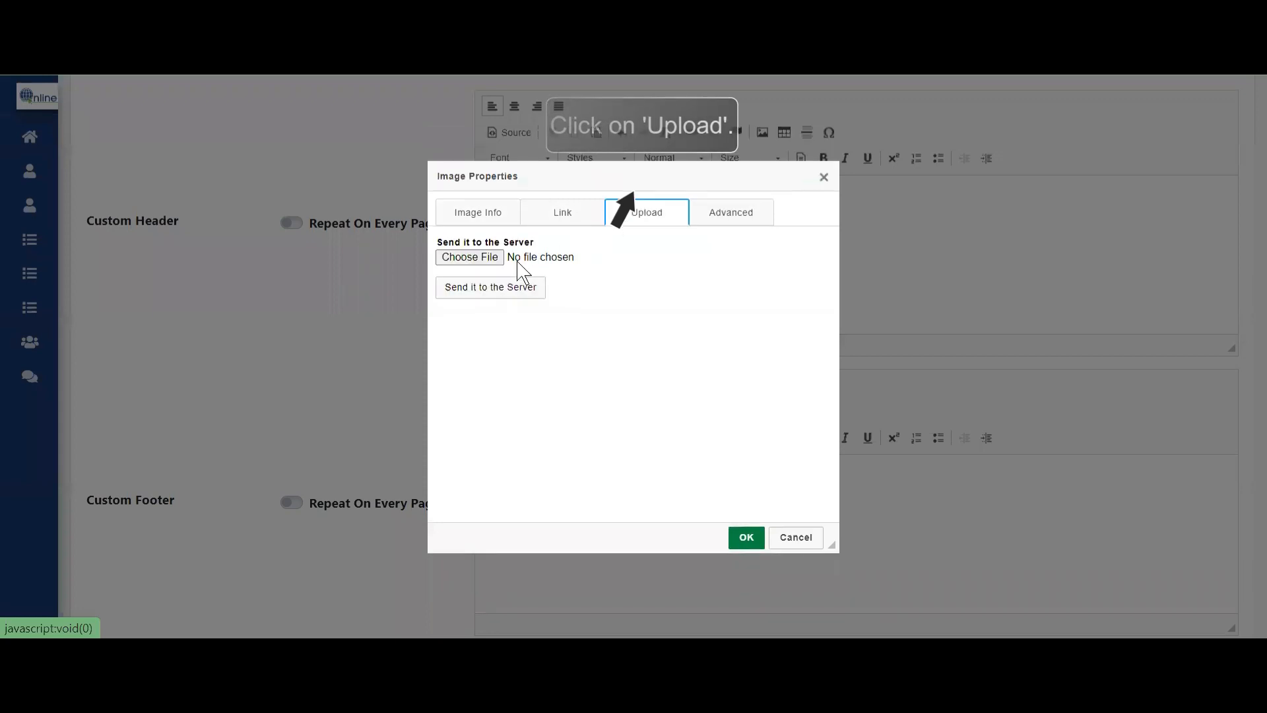
left_click(457, 258)
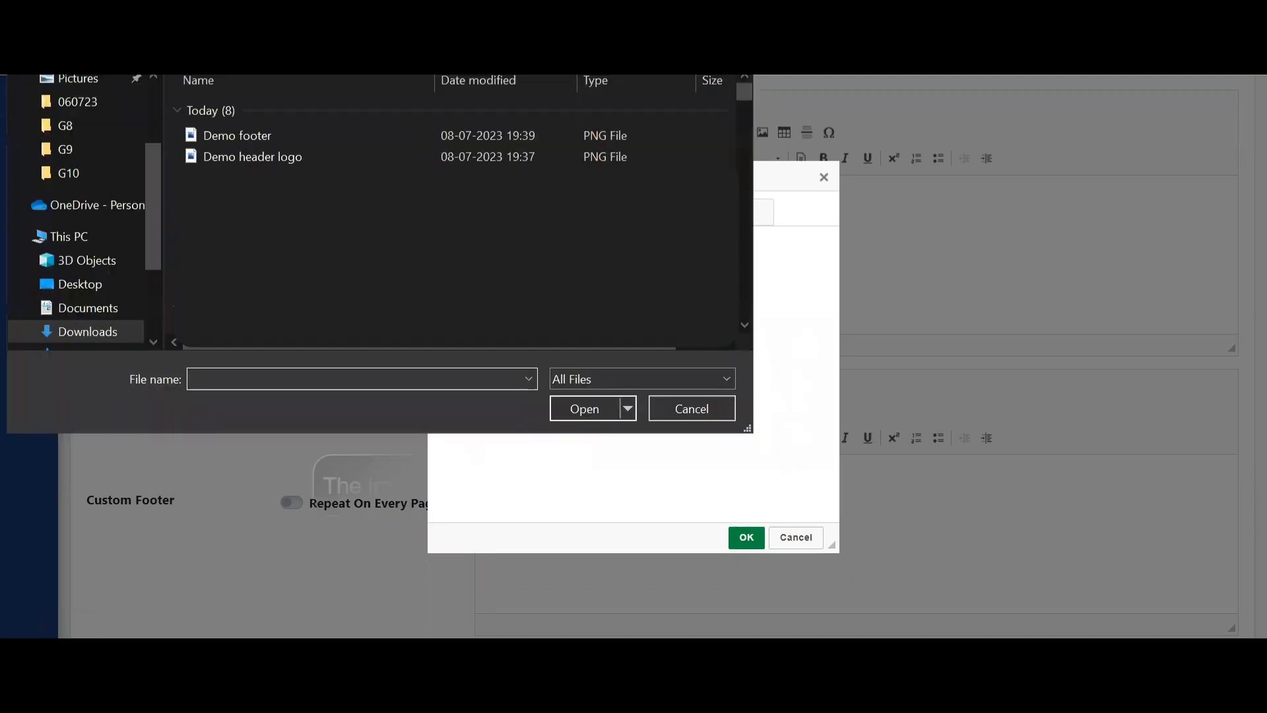
left_click(317, 156)
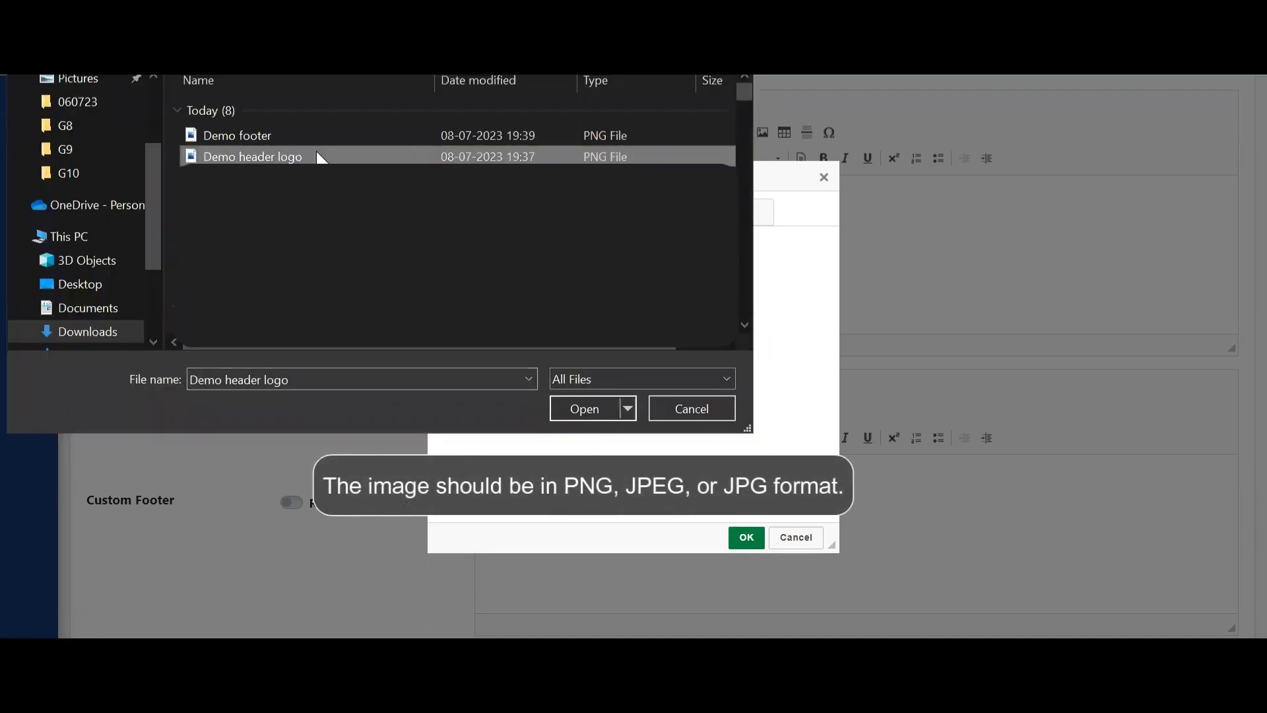
left_click(581, 408)
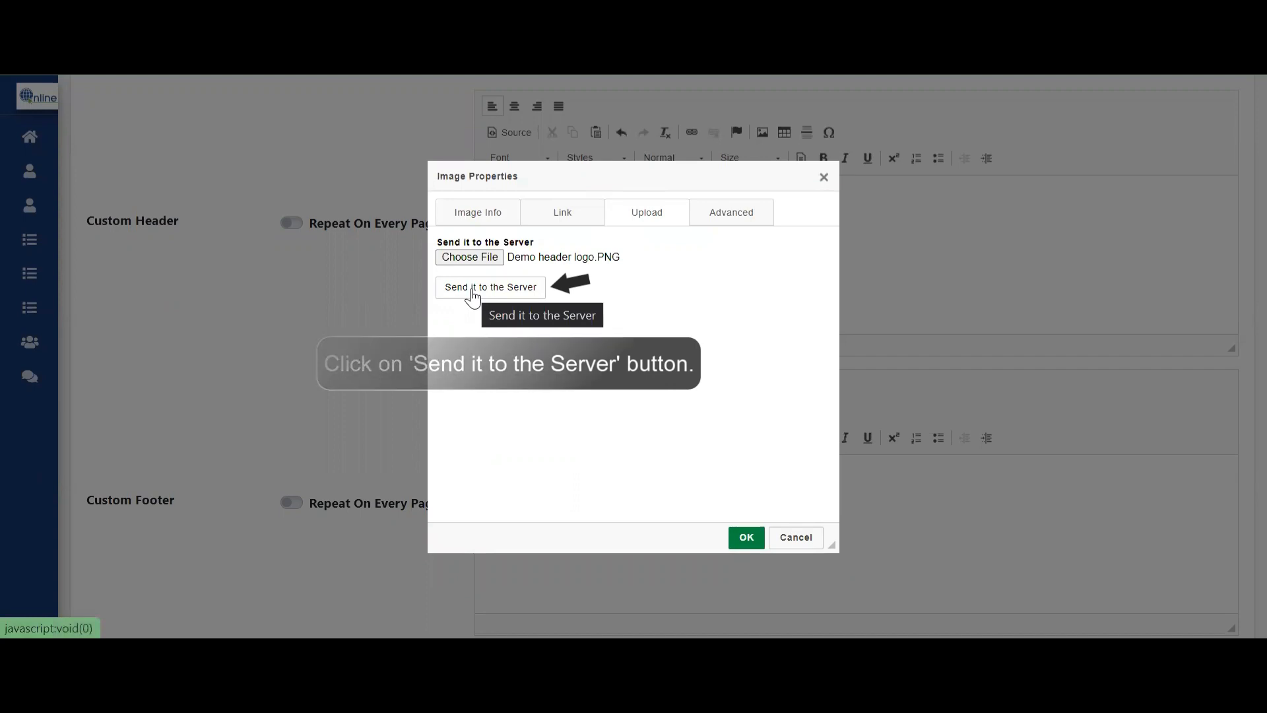
left_click(473, 290)
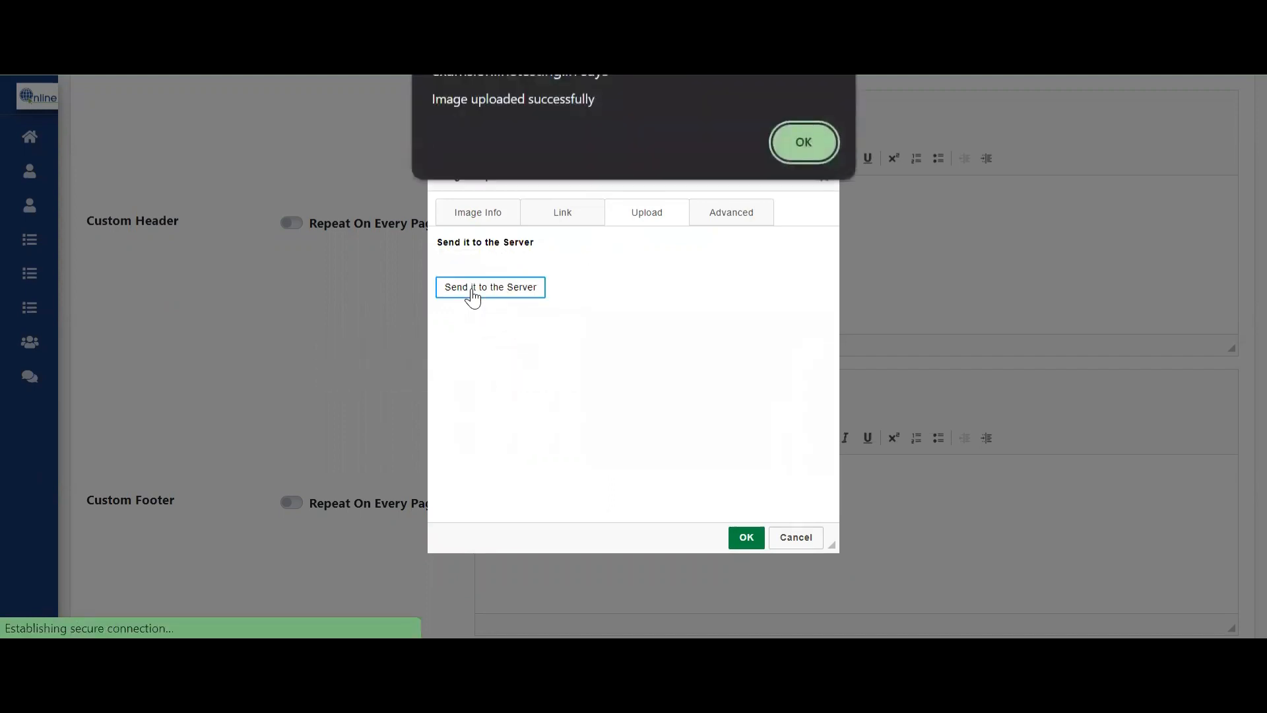
left_click(803, 153)
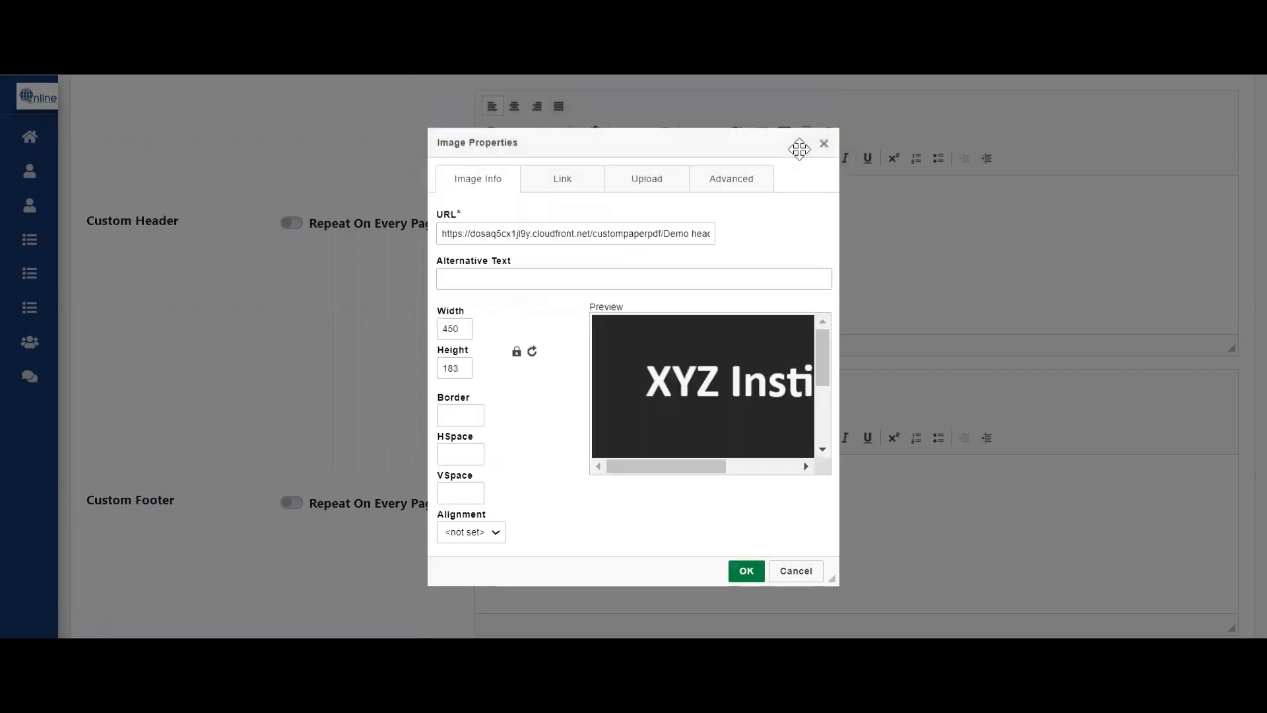
- Set the header logo's width to 150 with proportional height, and its border to 3
left_click(456, 328)
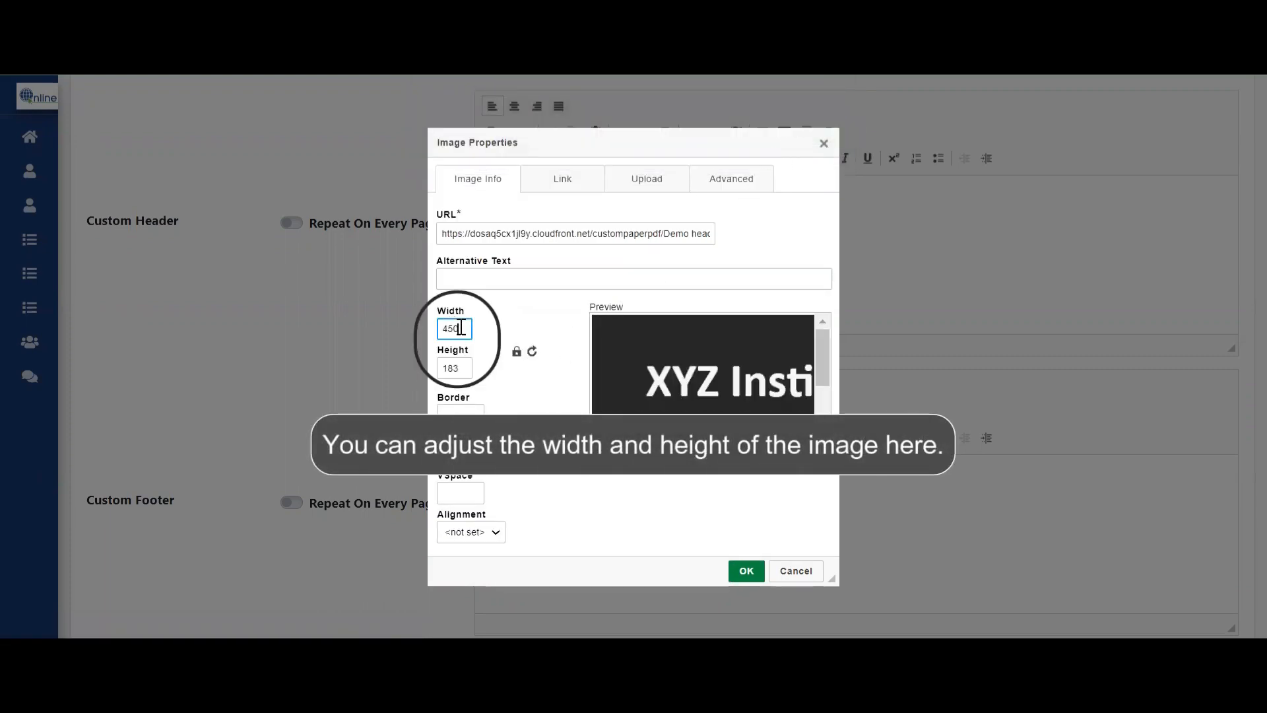
left_click(466, 365)
left_click(465, 328)
key("BackSpace")
key("BackSpace")
key("BackSpace")
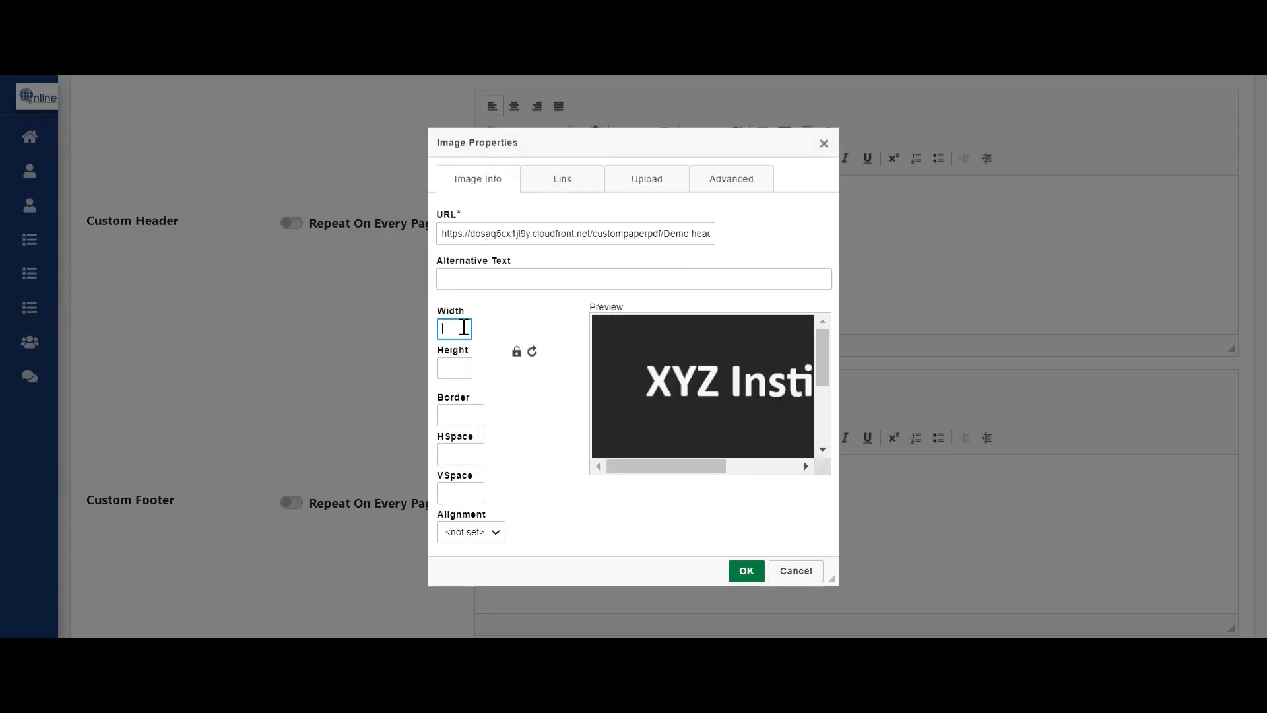
type("150")
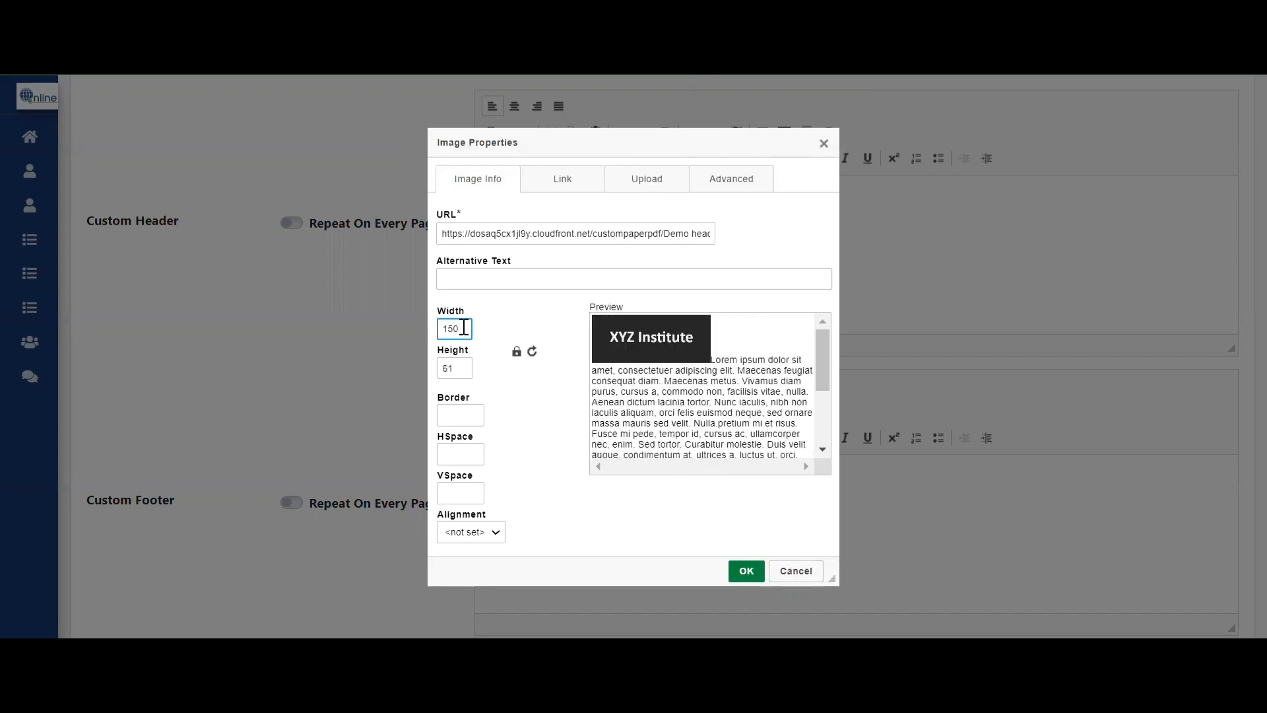
left_click(459, 417)
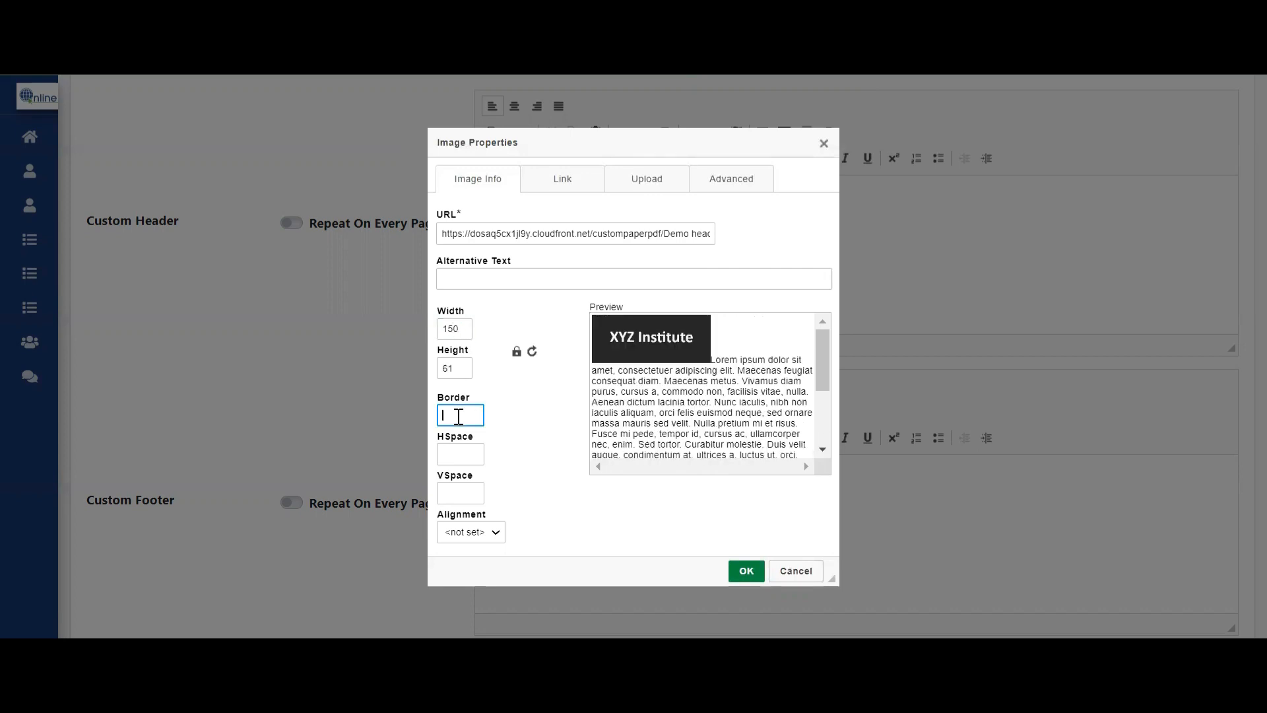
type("3")
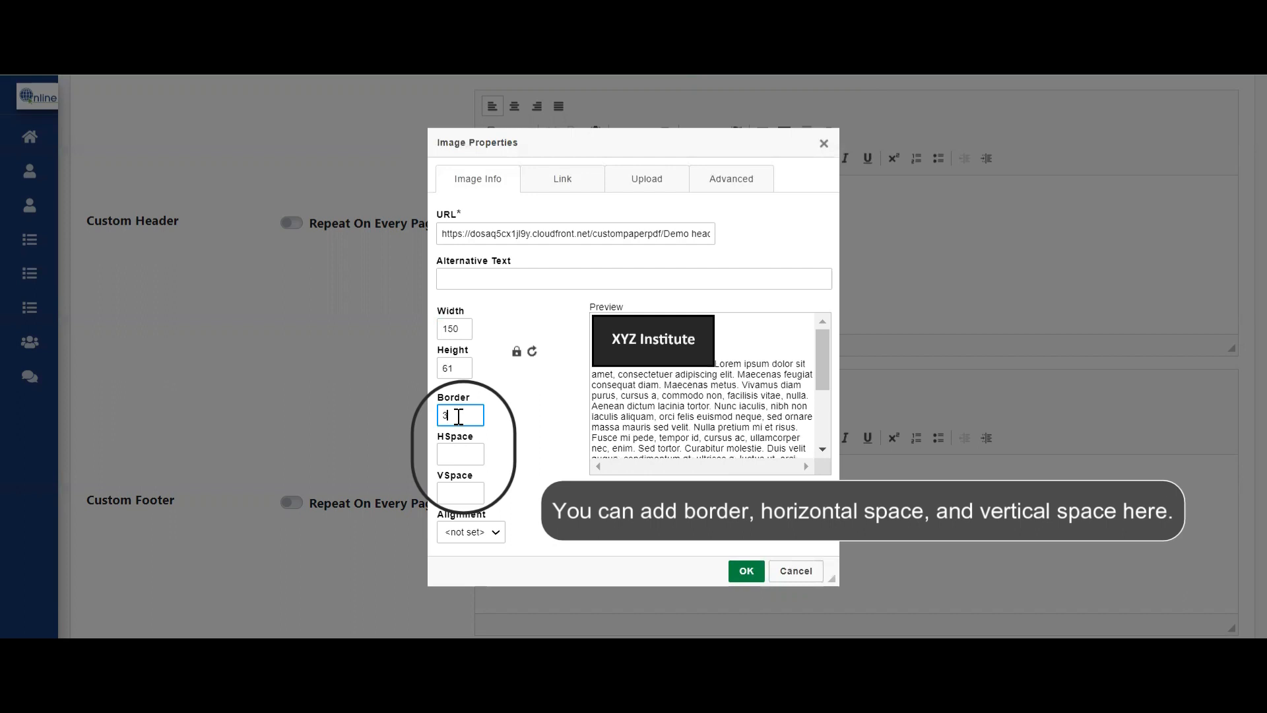
- Insert the header logo with its horizontal and vertical spacing left blank, and centre it in the custom header
left_click(457, 453)
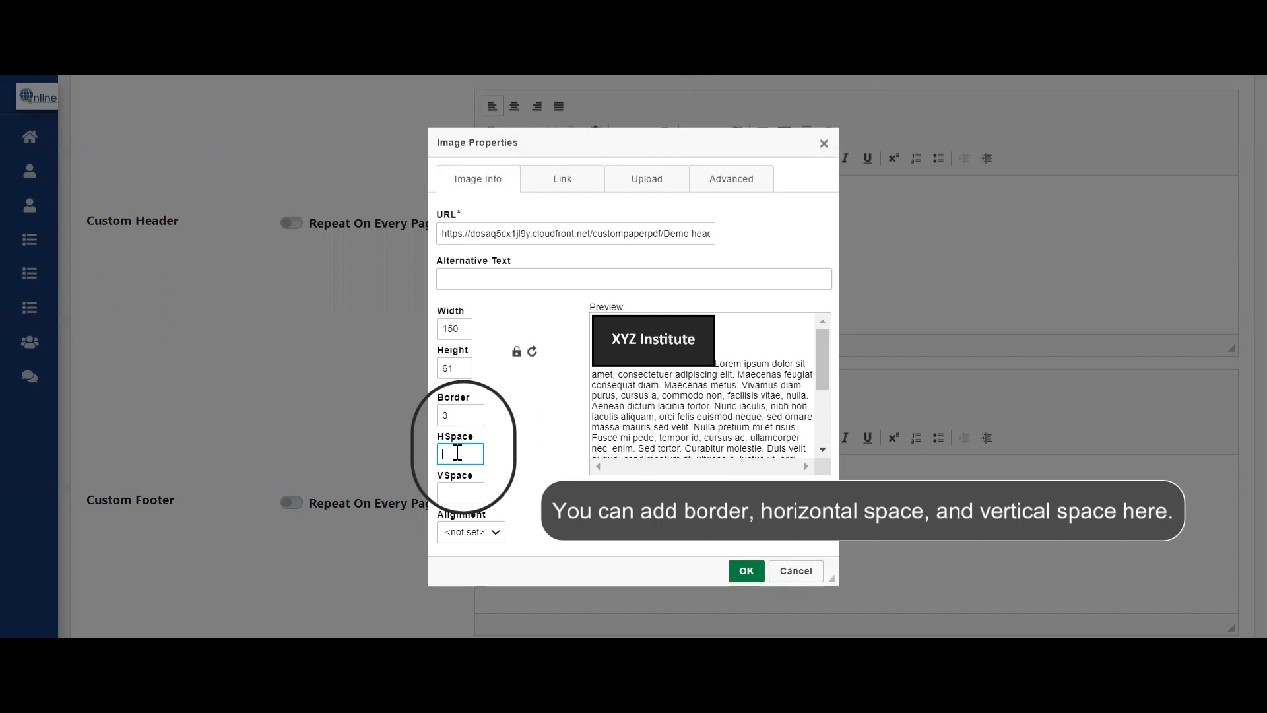
left_click(457, 492)
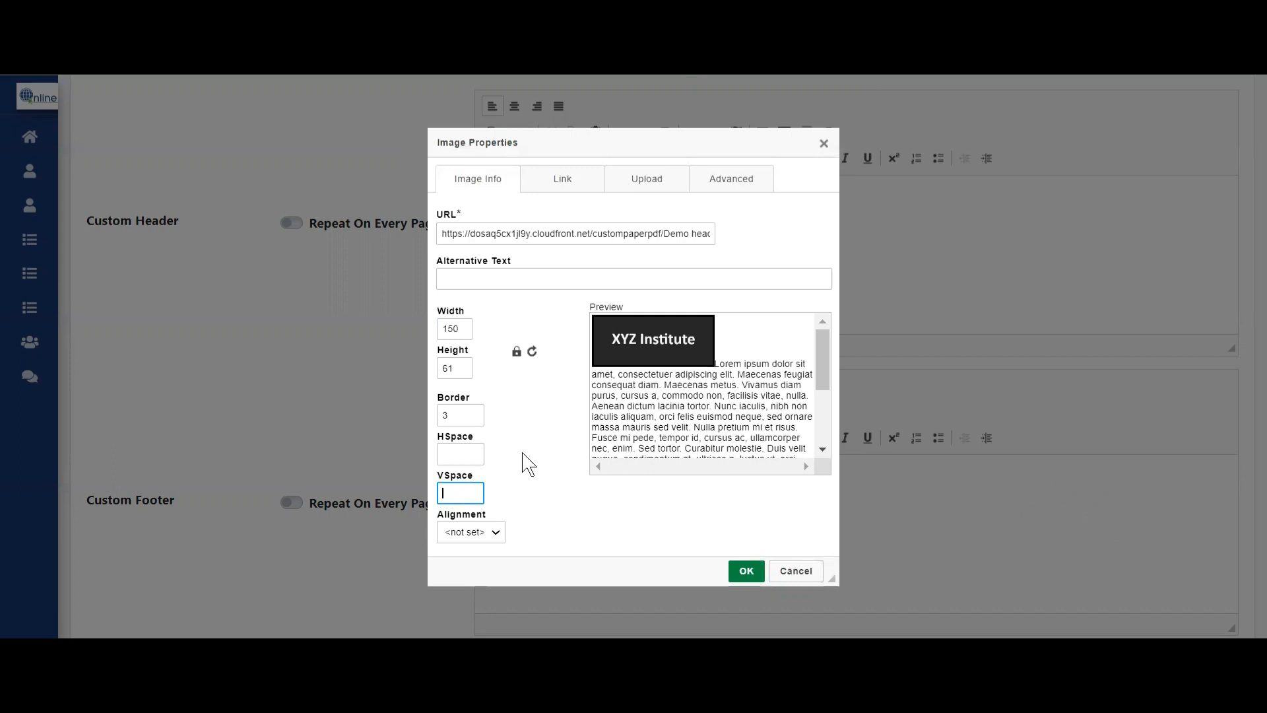
left_click(744, 572)
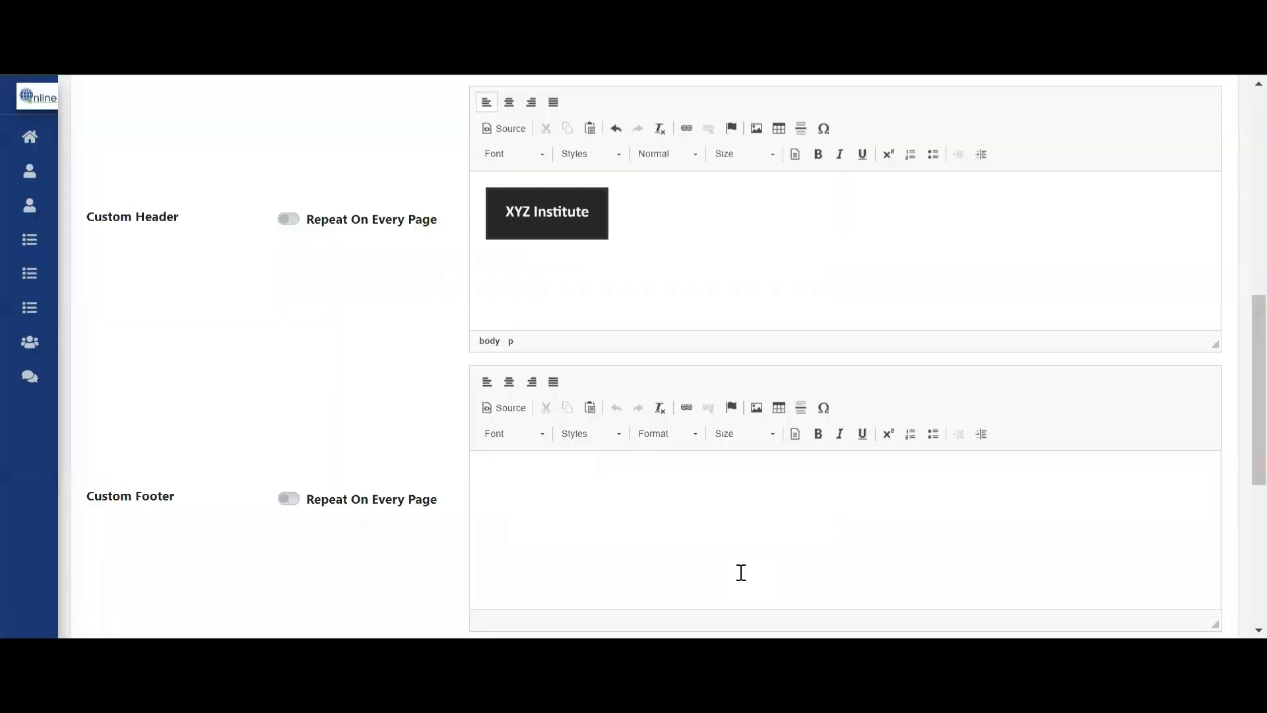
left_click(509, 105)
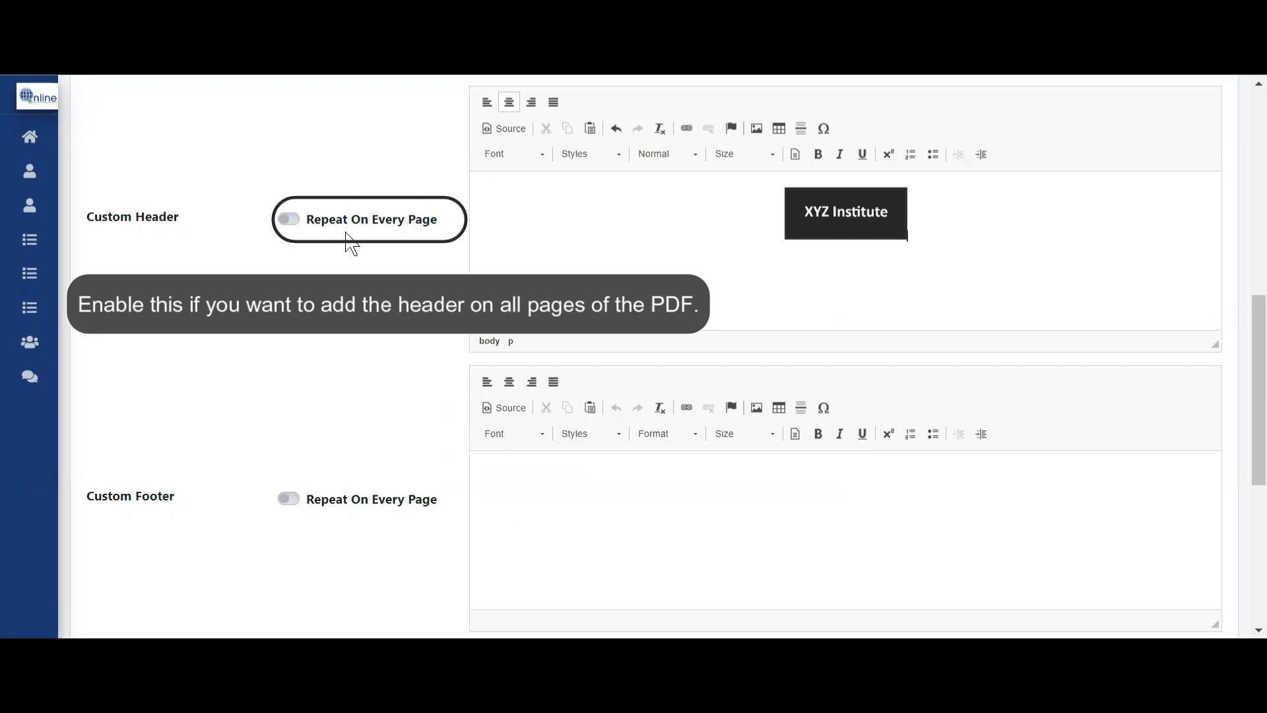
- Upload the image Demo footer to the server for use in the custom footer
left_click_drag(1248, 325, 1249, 396)
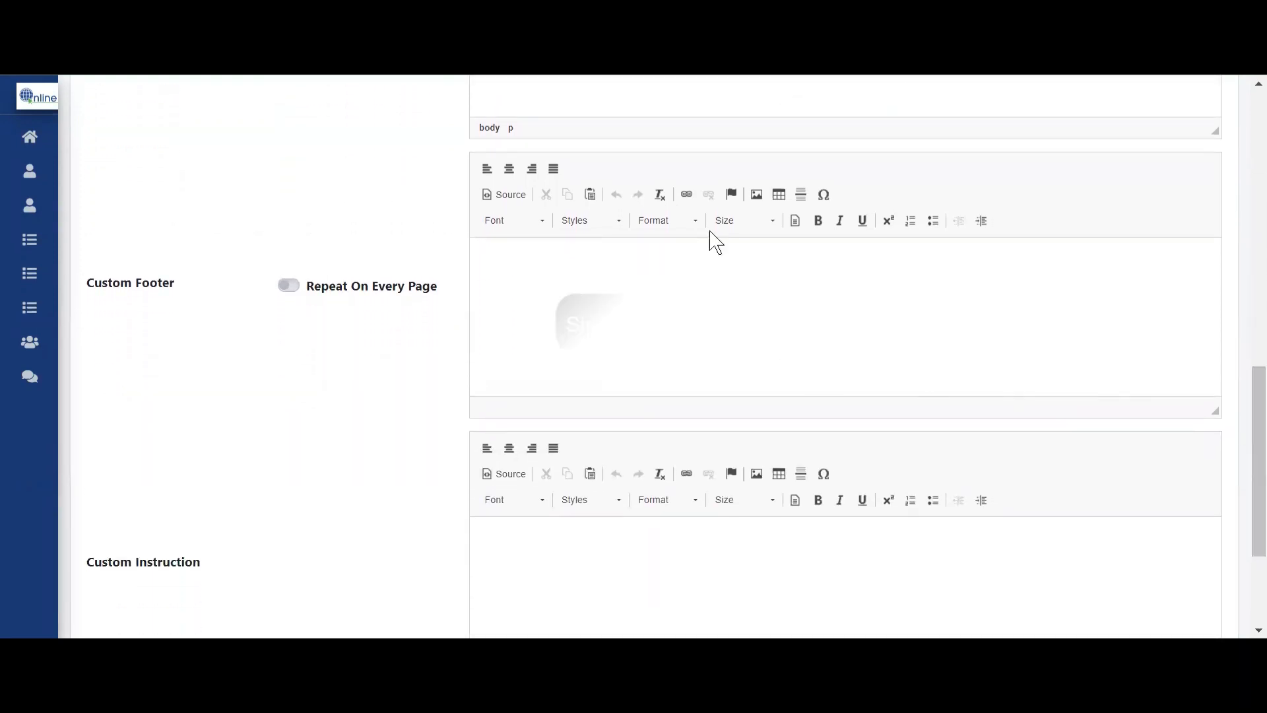
left_click(757, 195)
left_click(641, 188)
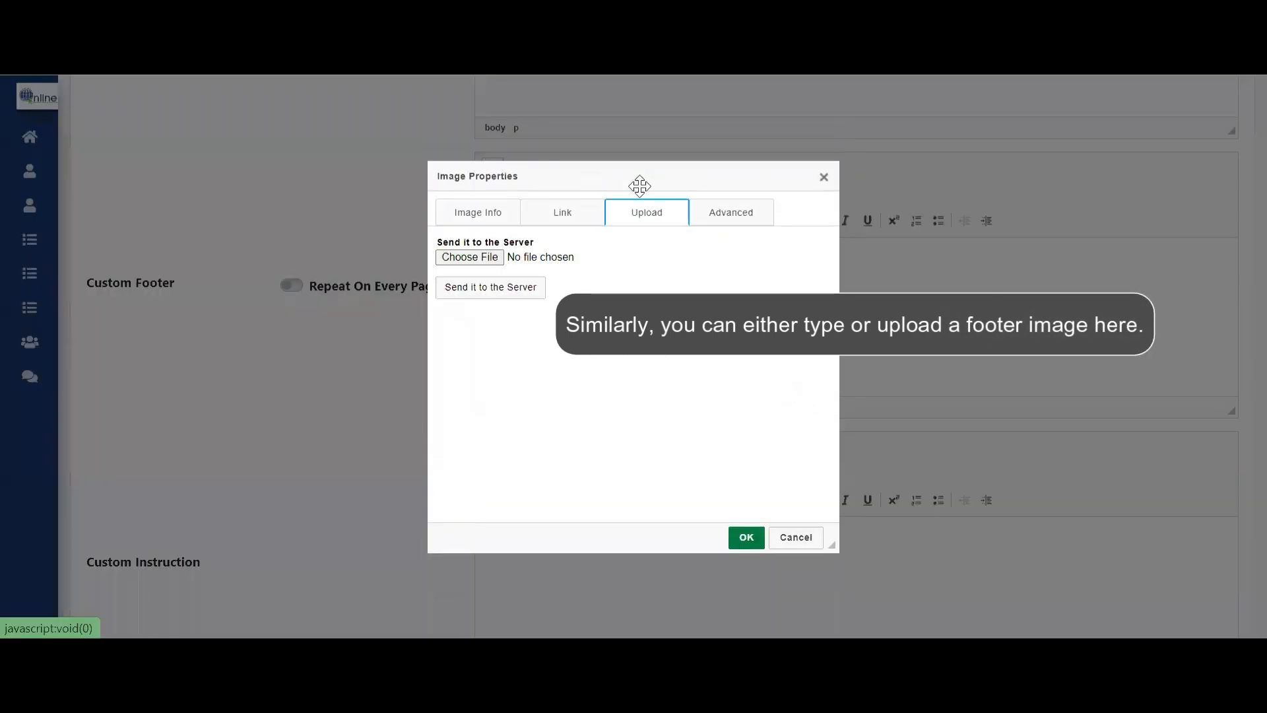
left_click(454, 257)
left_click(277, 134)
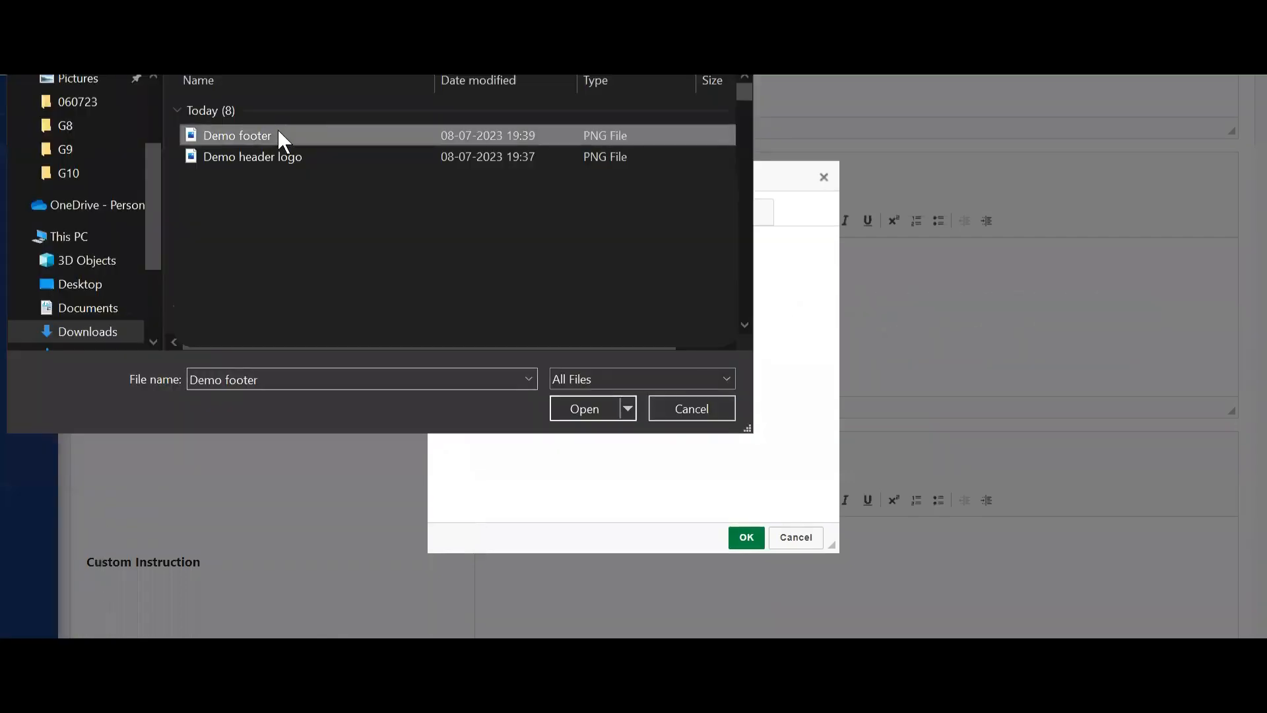
left_click(572, 404)
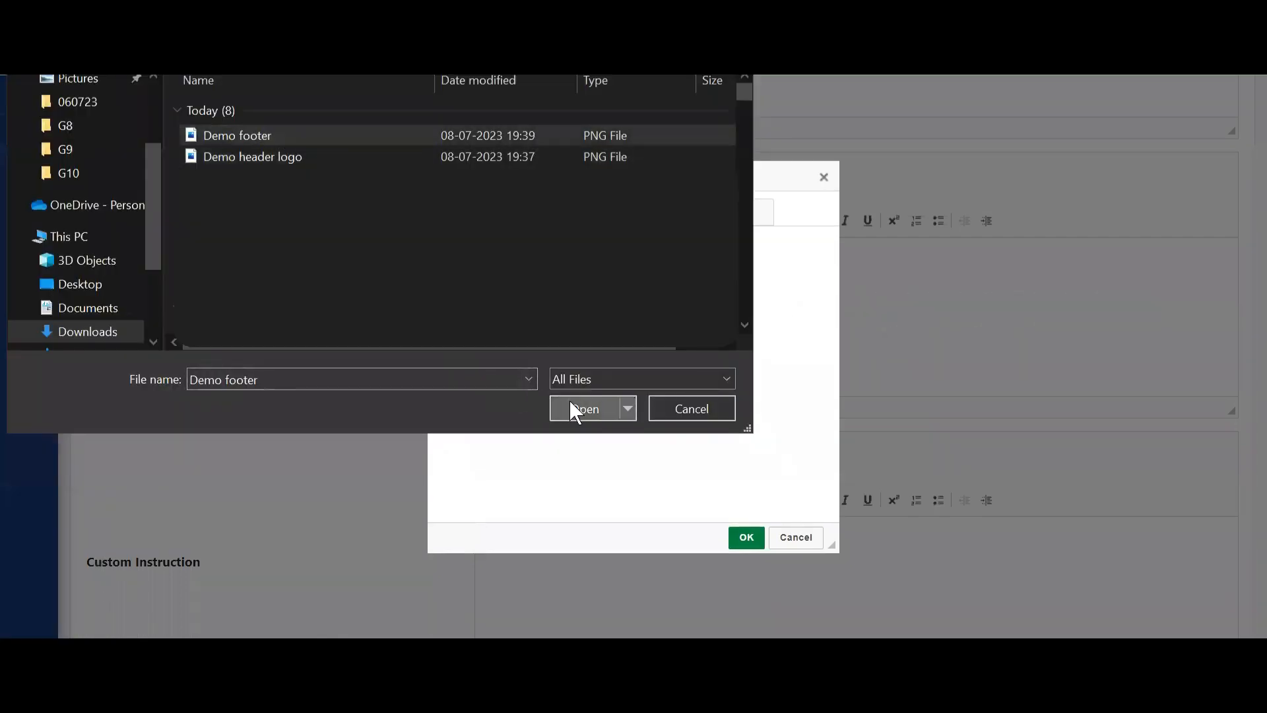
left_click(495, 296)
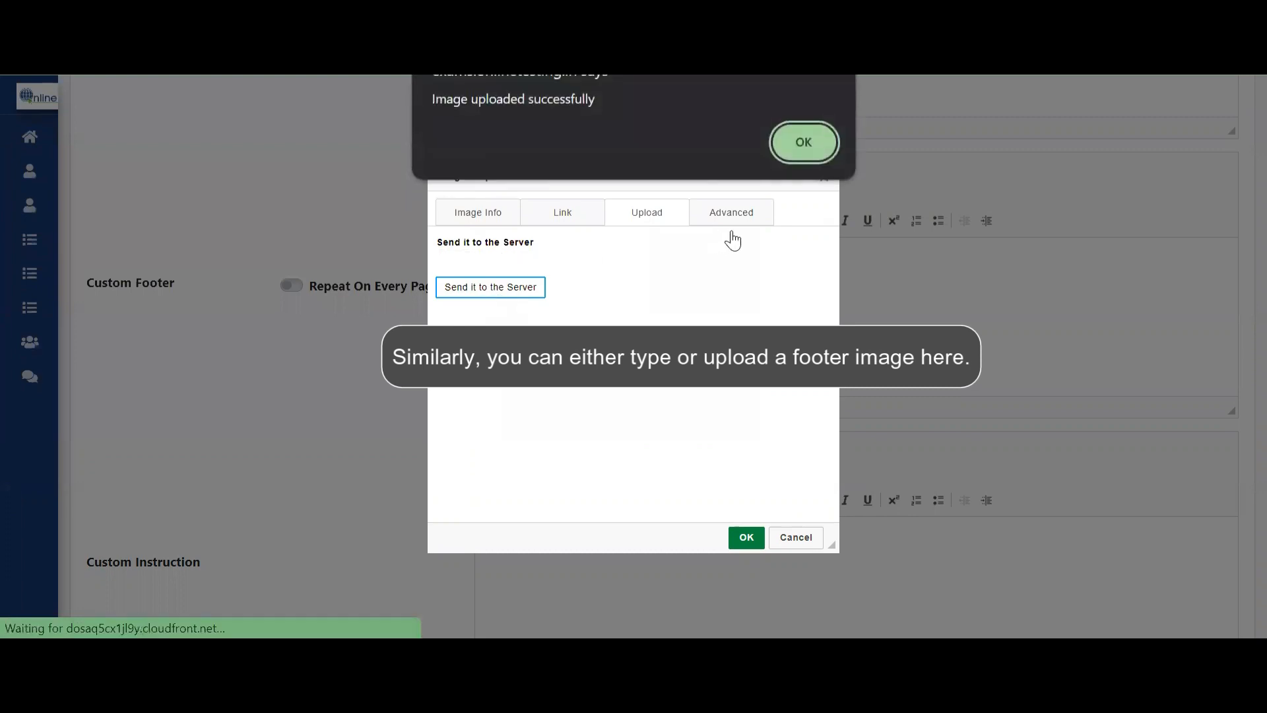
left_click(788, 157)
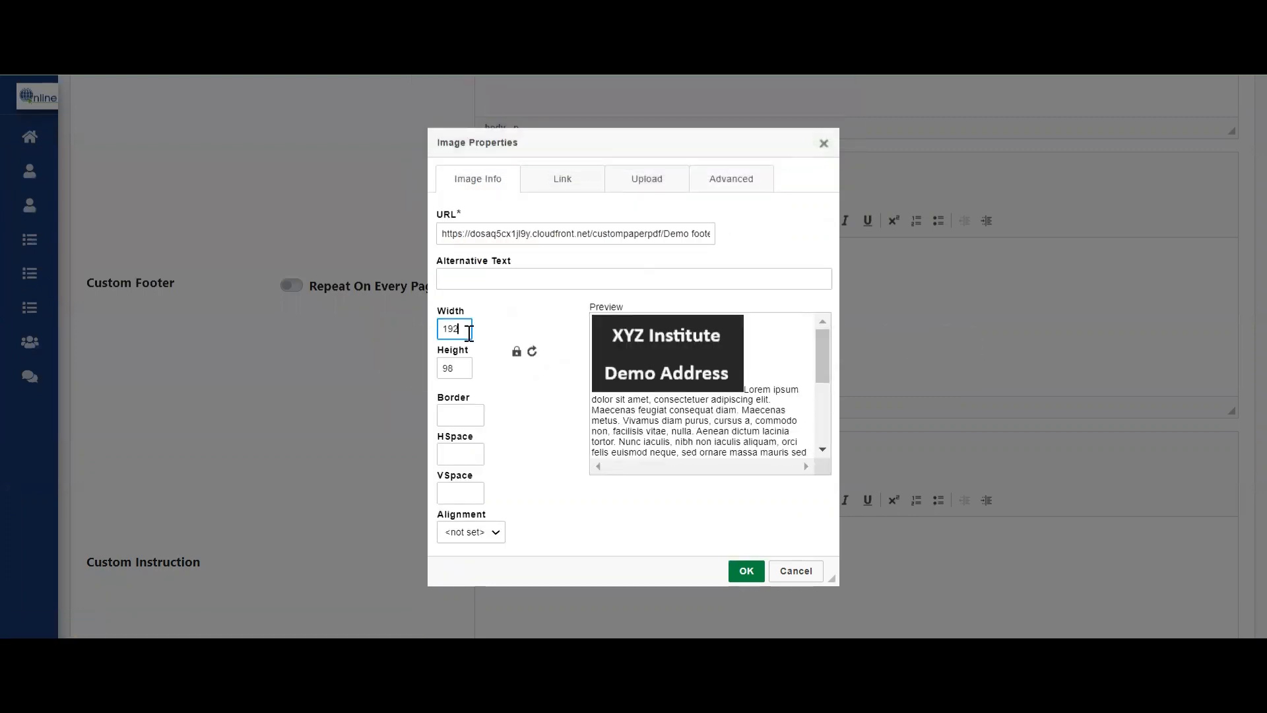
- Insert the footer image centred at width 80 with proportional height, and set the custom footer to repeat on every page
key("BackSpace")
key("BackSpace")
key("BackSpace")
type("80")
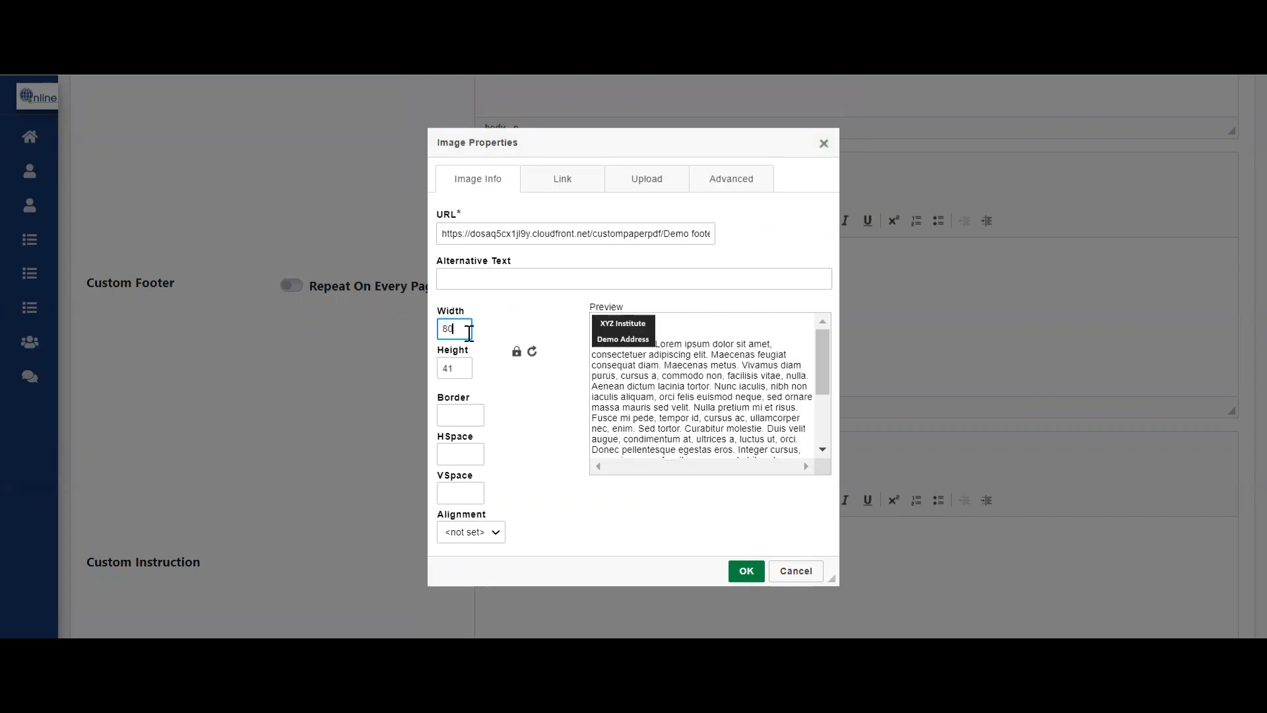
left_click(746, 571)
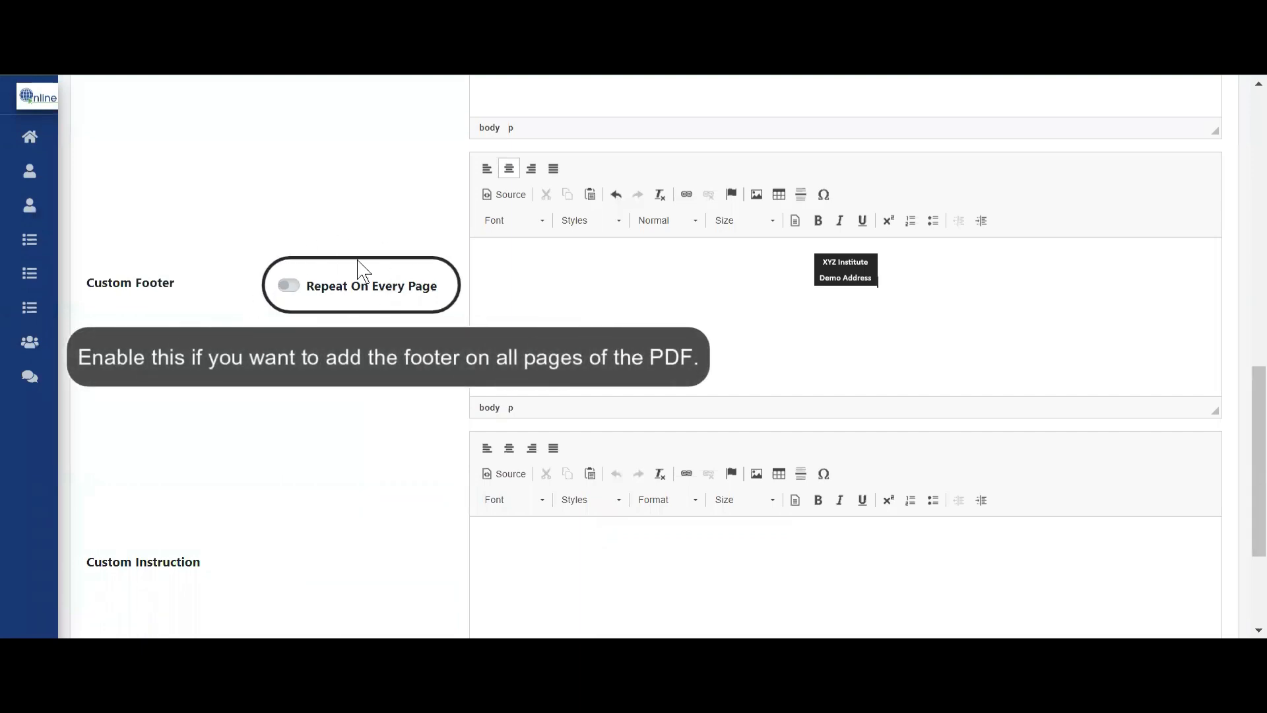
left_click(290, 287)
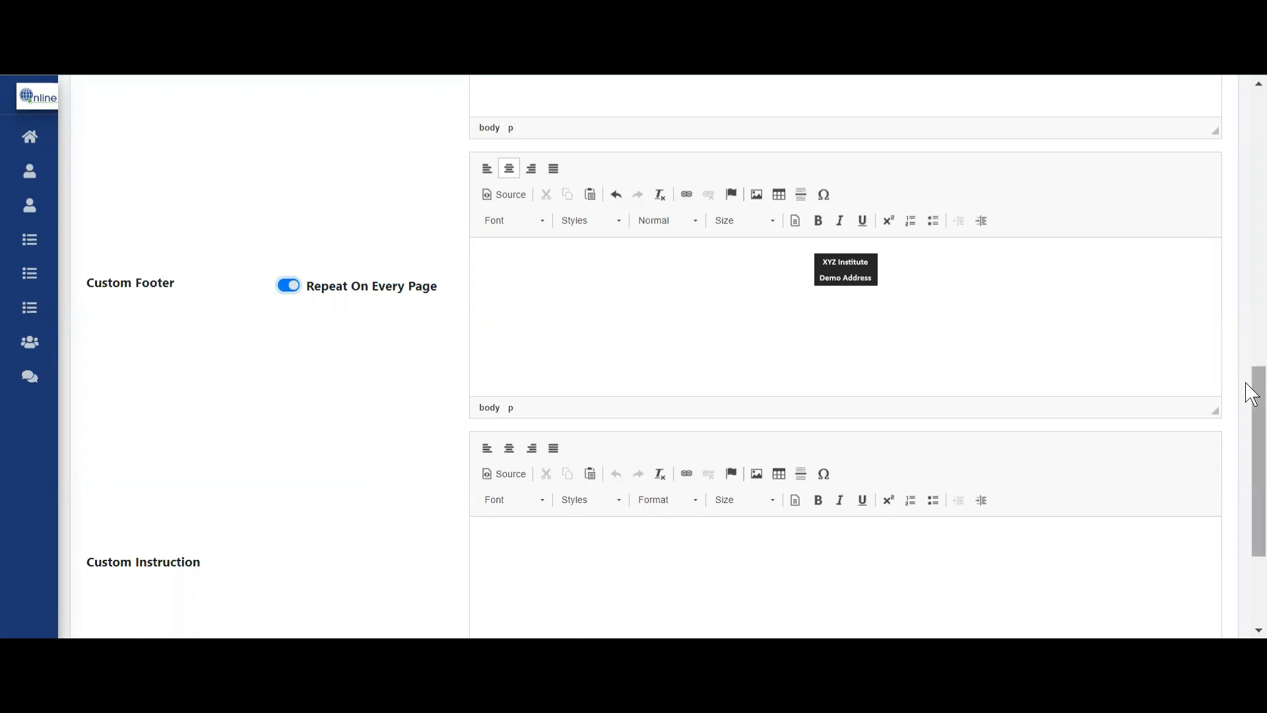
- Enter the custom instruction on Physics and Chemistry, each with a 35-MCQ section and a 15-MCQ section (attempt any 10), and save the design
left_click_drag(1253, 394, 1252, 465)
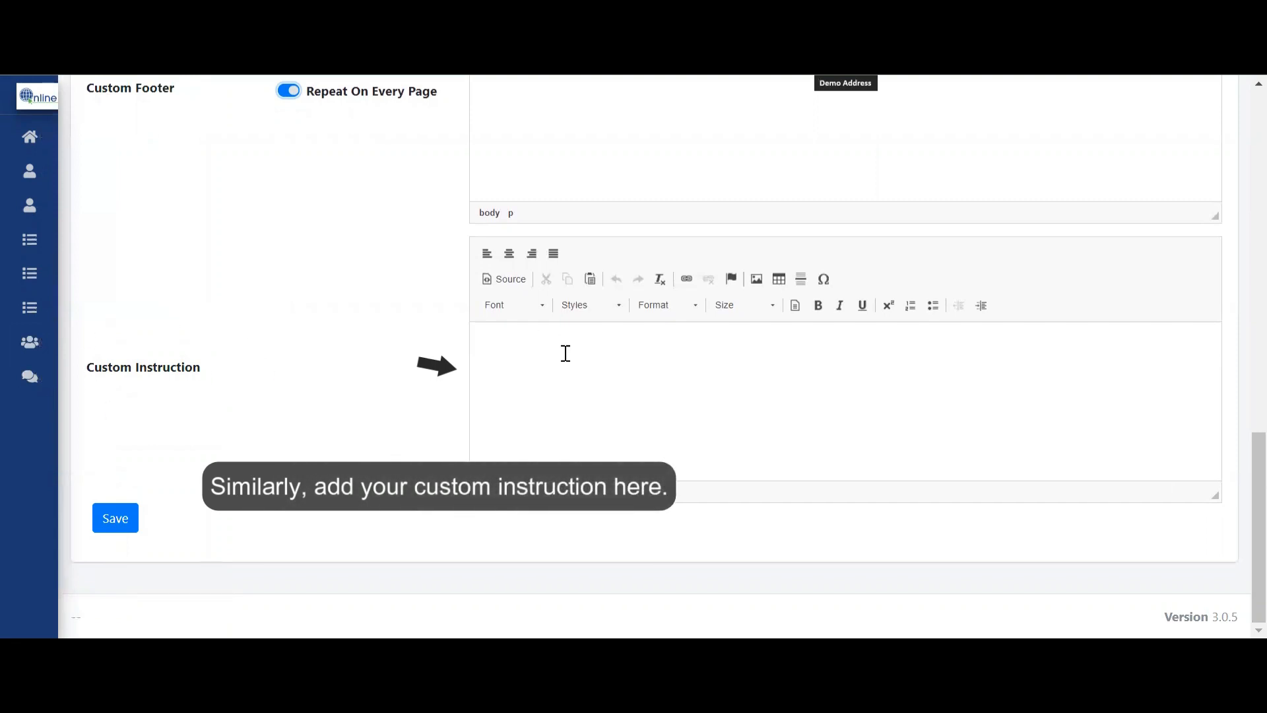
left_click(563, 357)
type("This question contains questions from two subjects, Physics and Chemistry. Each subject has two sections. The first section contains 35 MCQ questions out of which questions are compulsory. The second section contains 15 MCQ questions out of which the student needs to attempt any 10.")
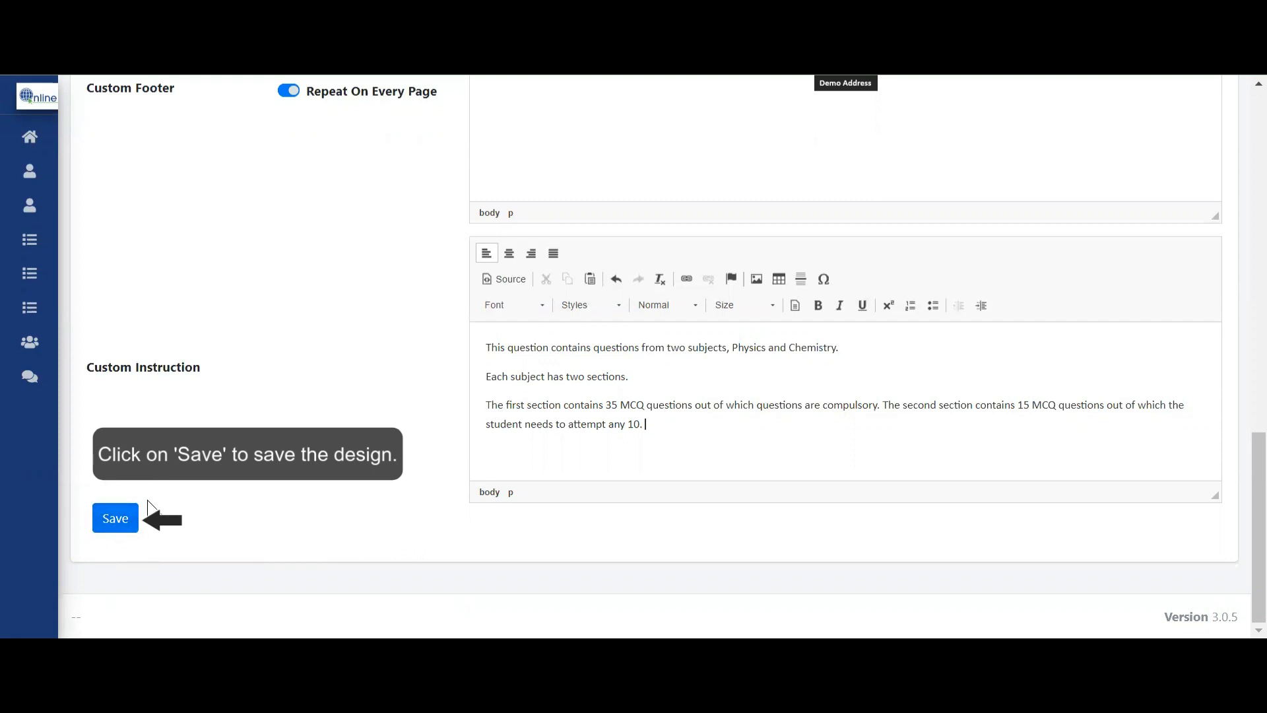
left_click(116, 521)
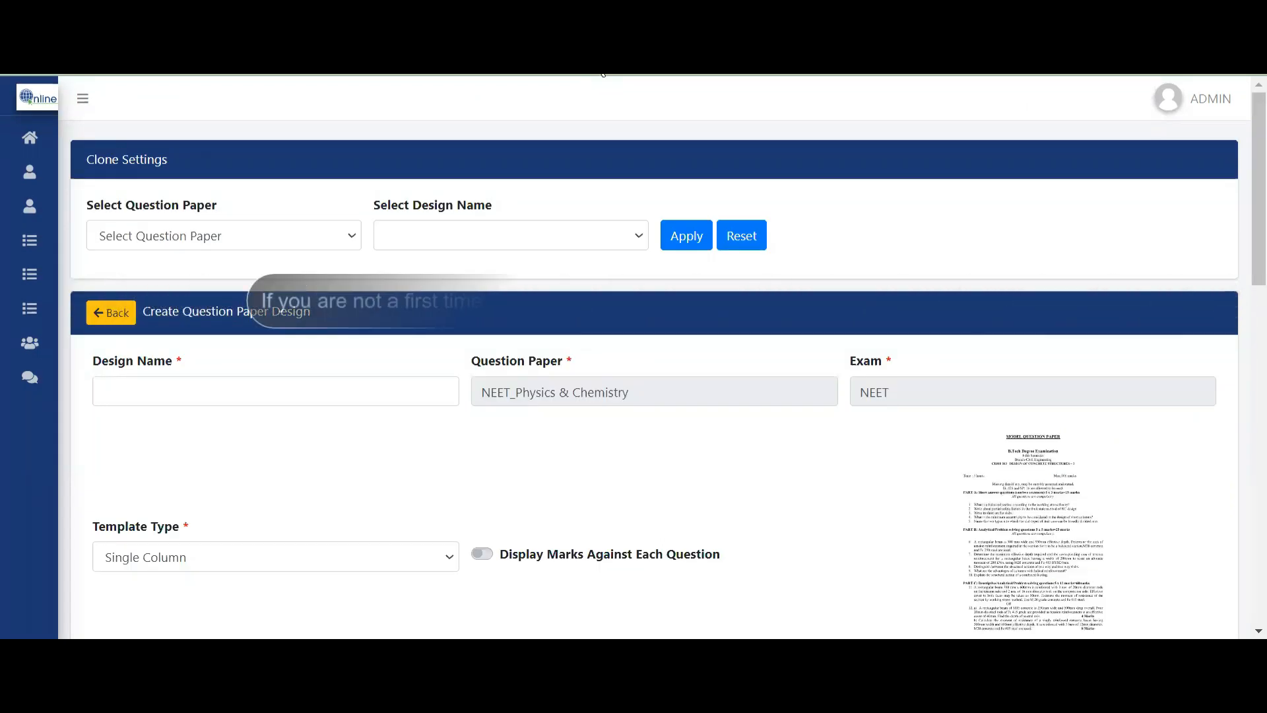
left_click(256, 239)
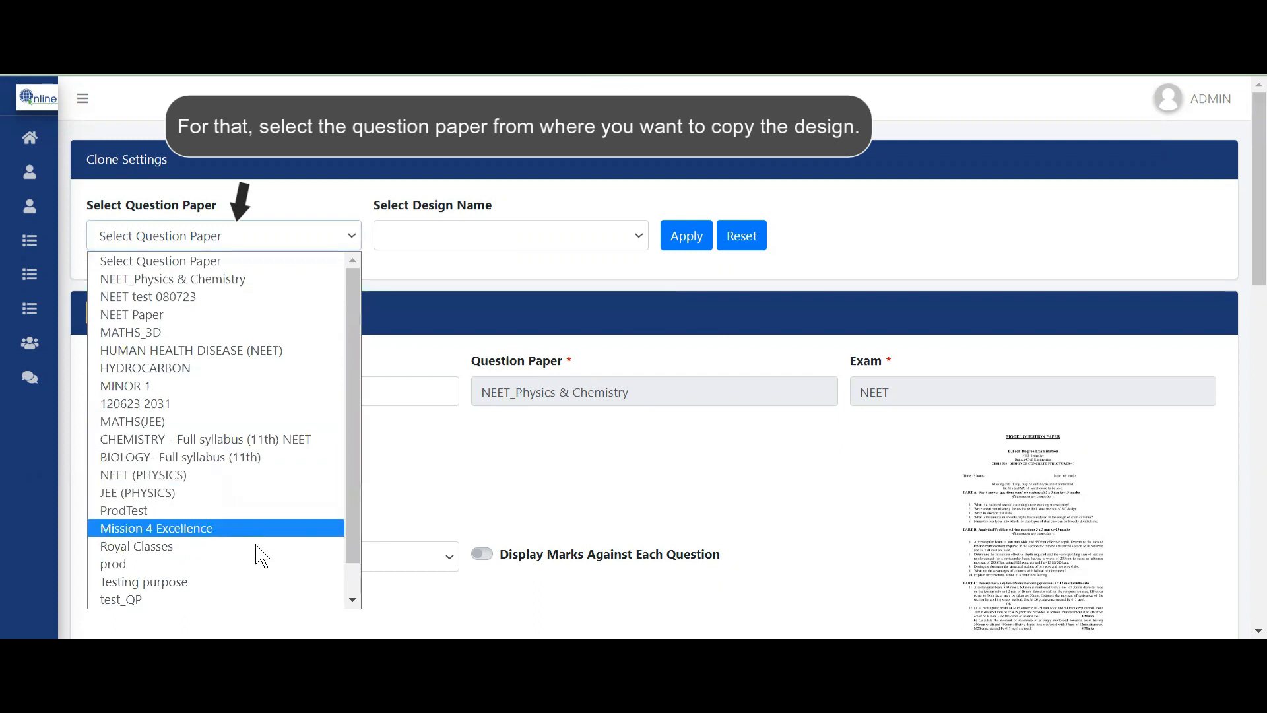
left_click(281, 279)
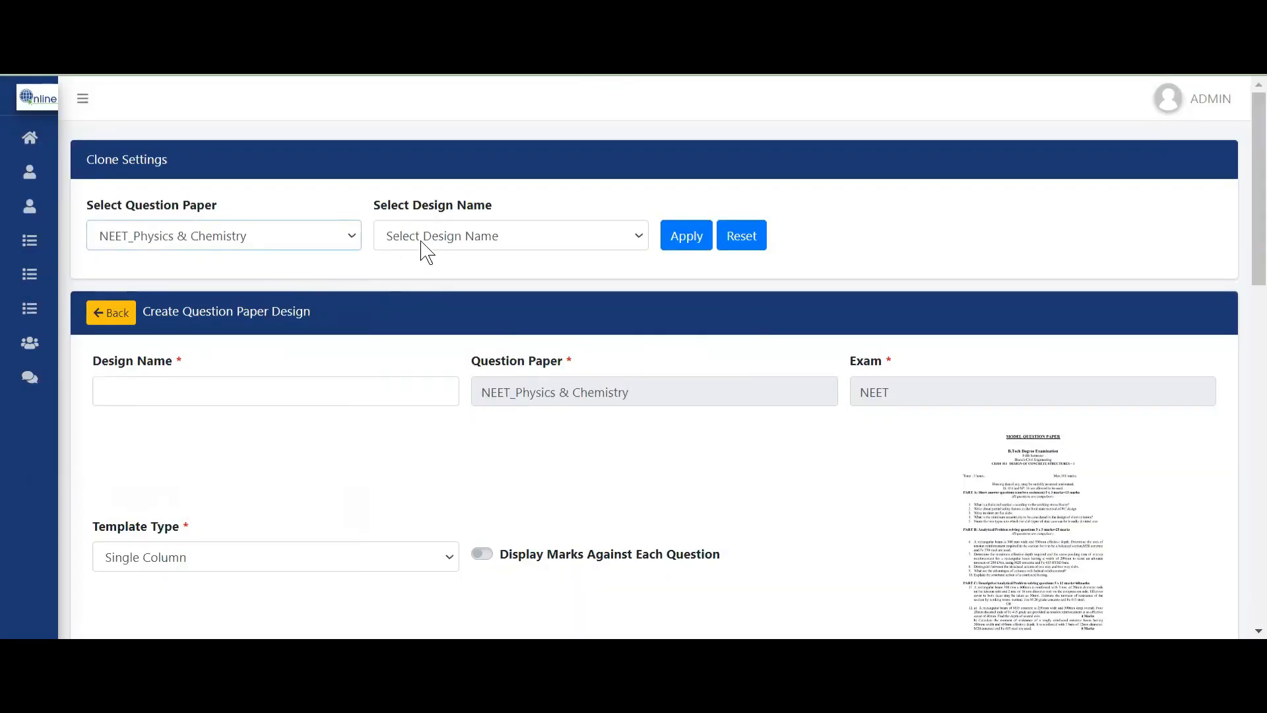
left_click(424, 251)
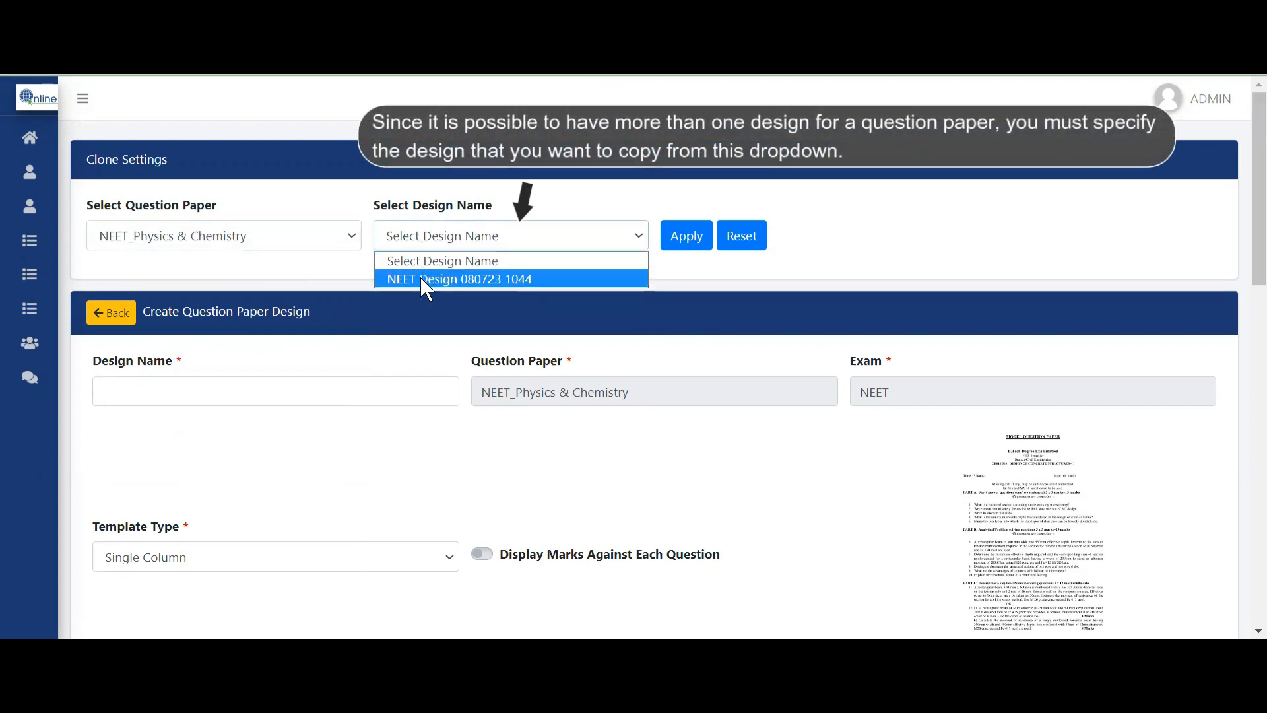
left_click(514, 280)
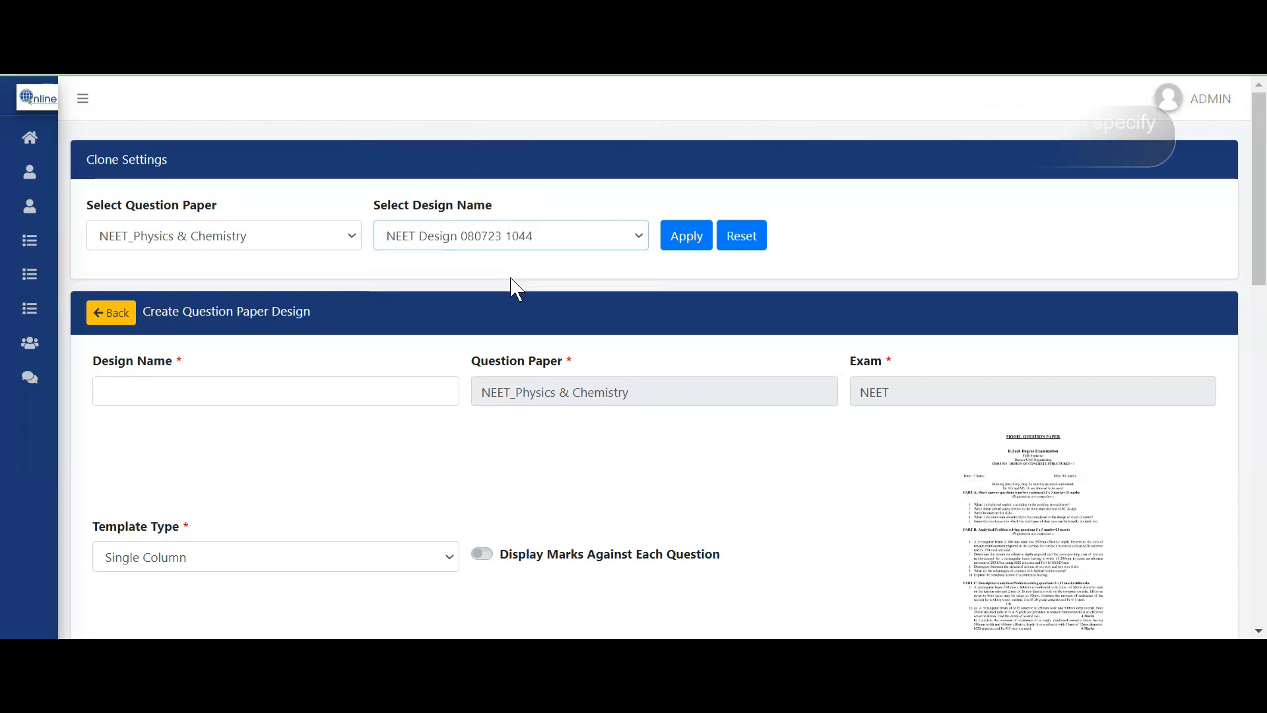
left_click(686, 239)
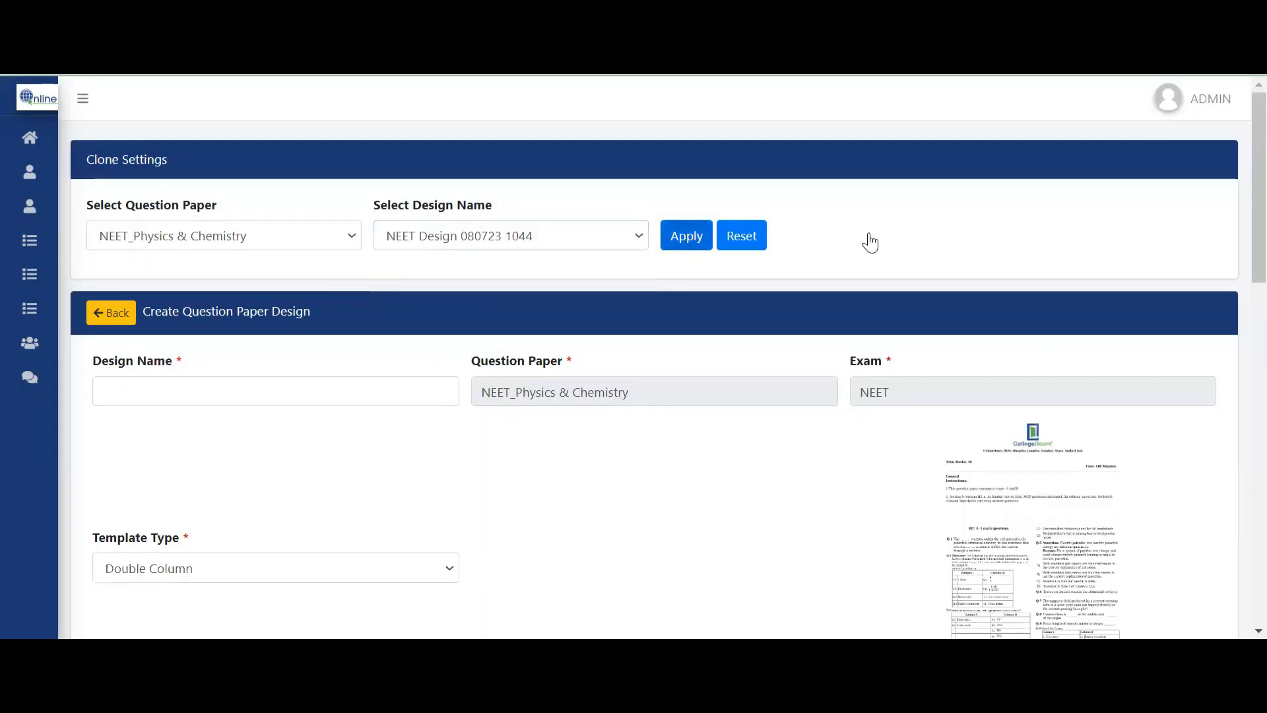
- Delete the footer image from the cloned design's custom footer and undo the deletion
left_click_drag(1254, 190, 1248, 345)
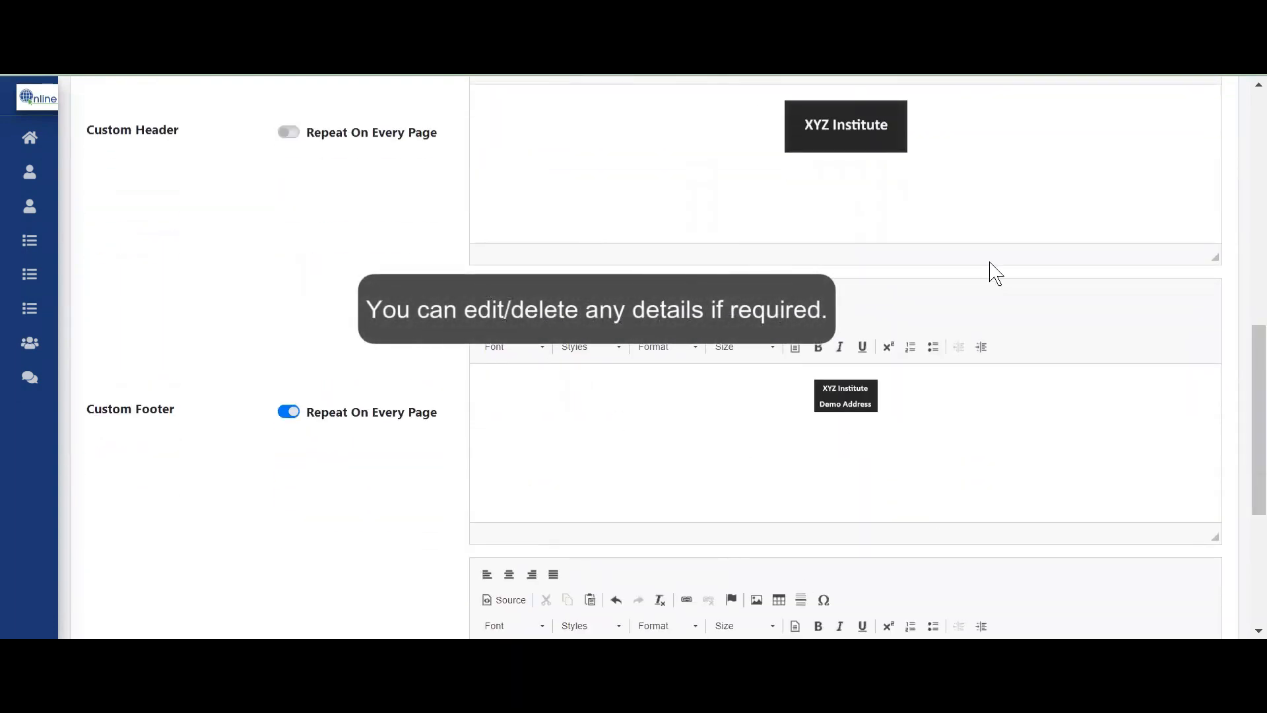
left_click(887, 393)
key("BackSpace")
key("ctrl+z")
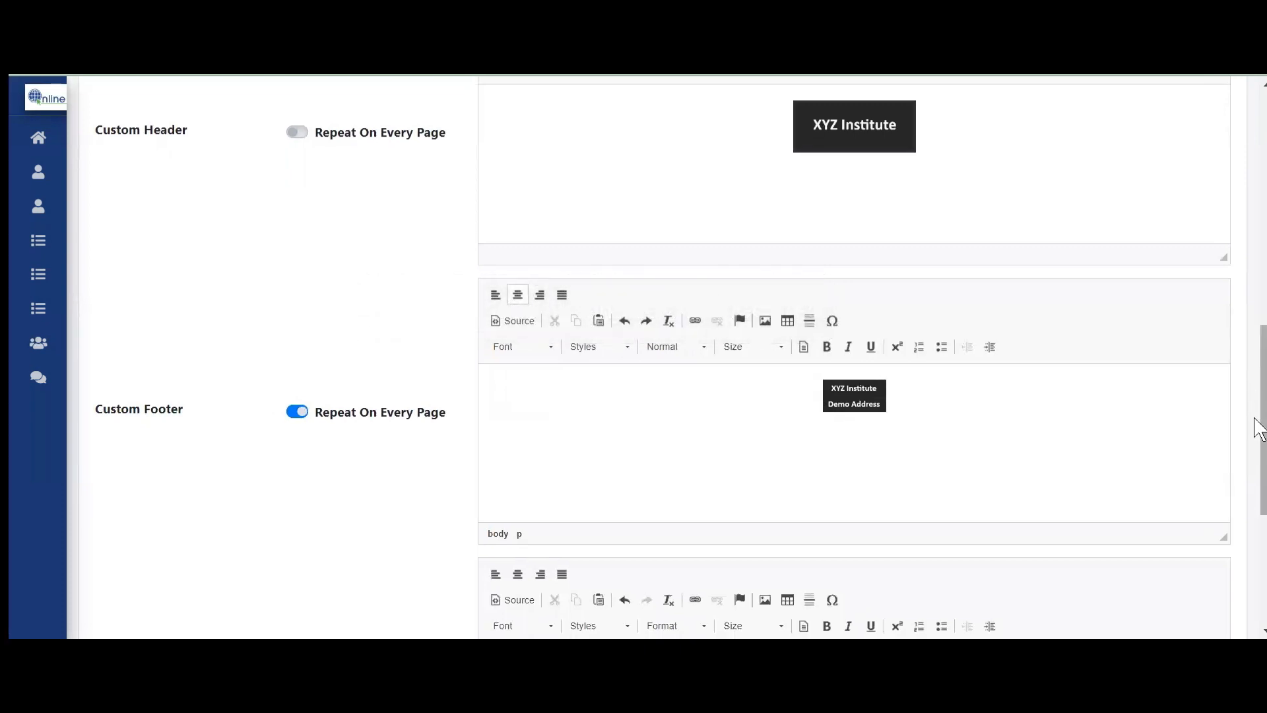
- Switch the cloned design's template type to Single Column and back to Double Column
scroll(1249, 420, "up", 1)
scroll(1257, 420, "up", 5)
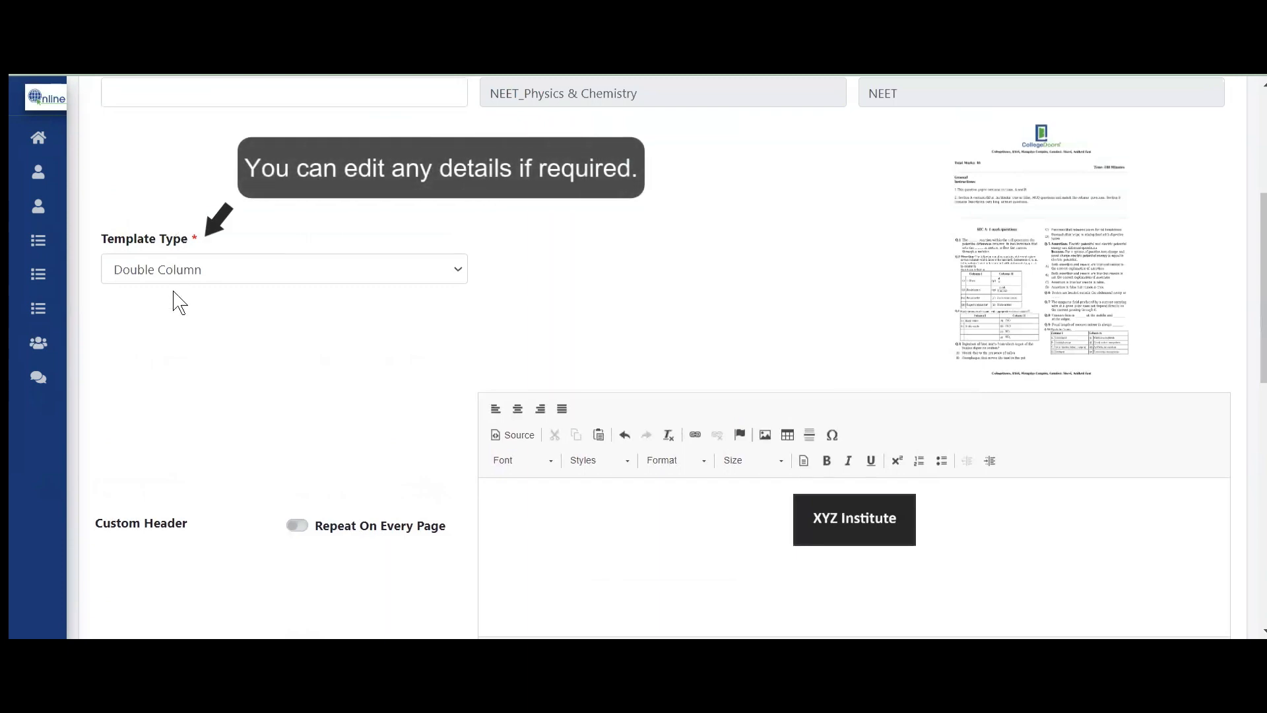
left_click(179, 302)
left_click(211, 261)
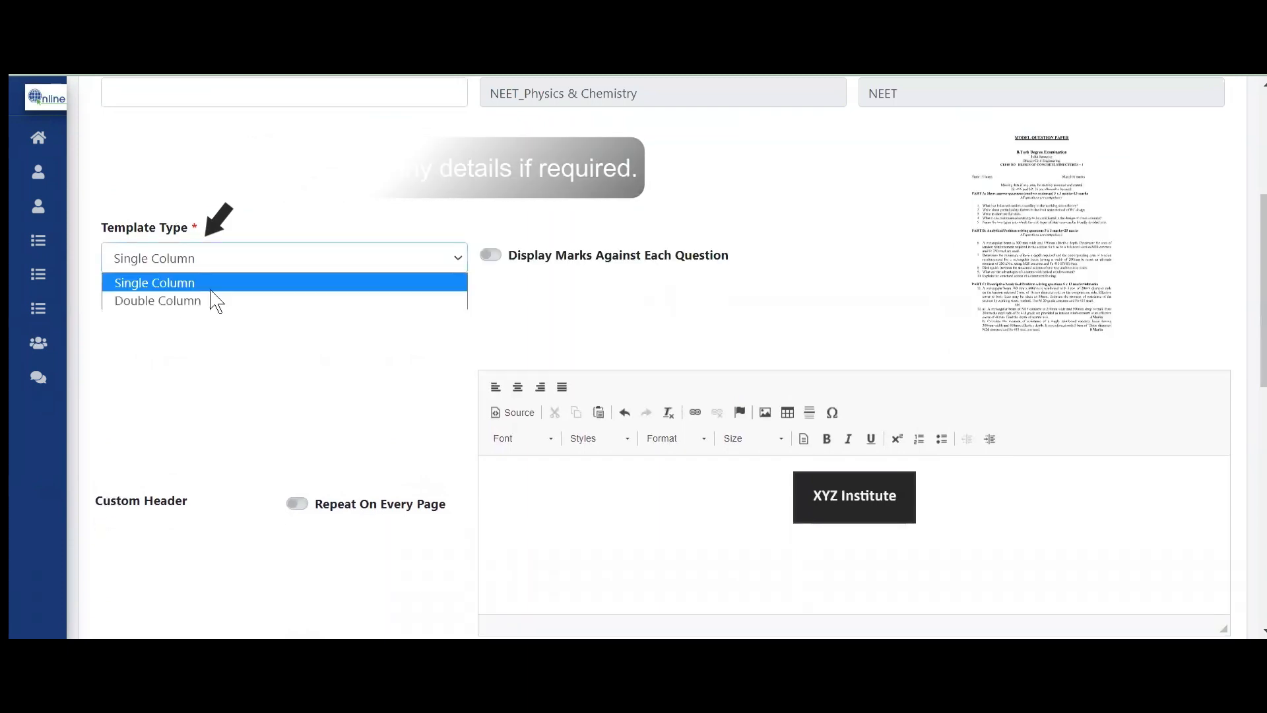
left_click(214, 303)
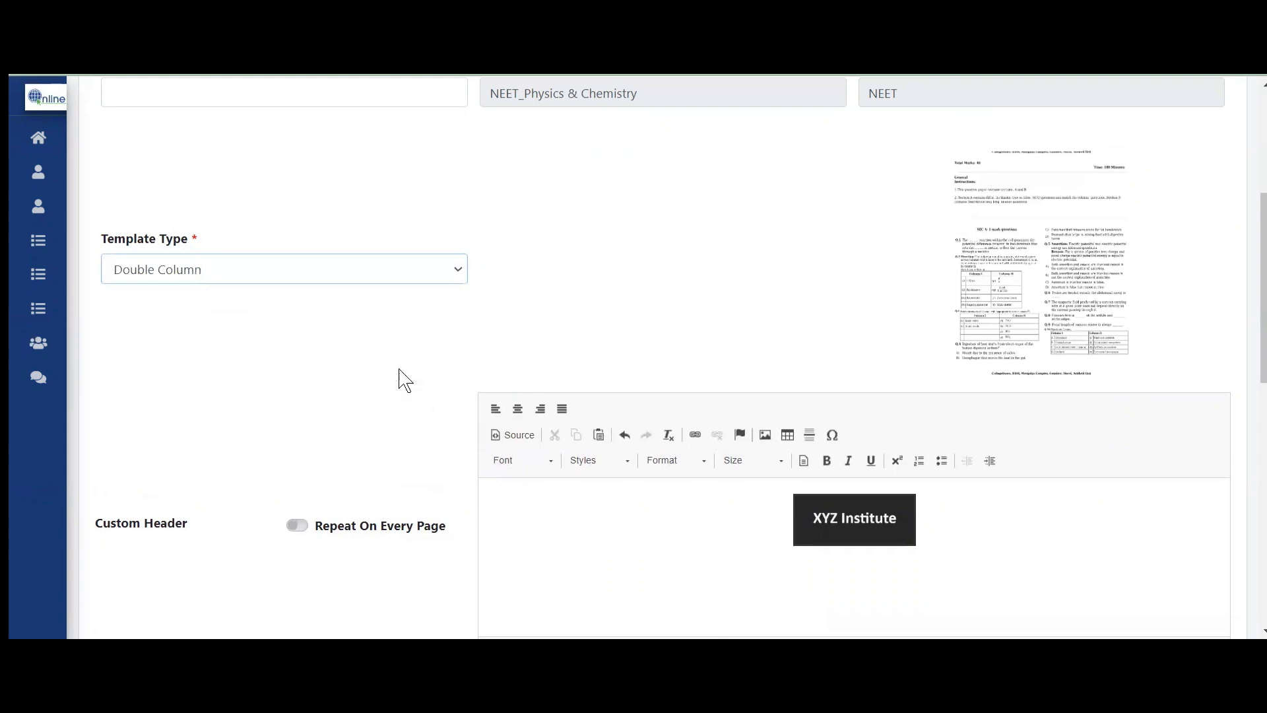
- Name the cloned design NEET design 2 and save it
scroll(1248, 283, "up", 2)
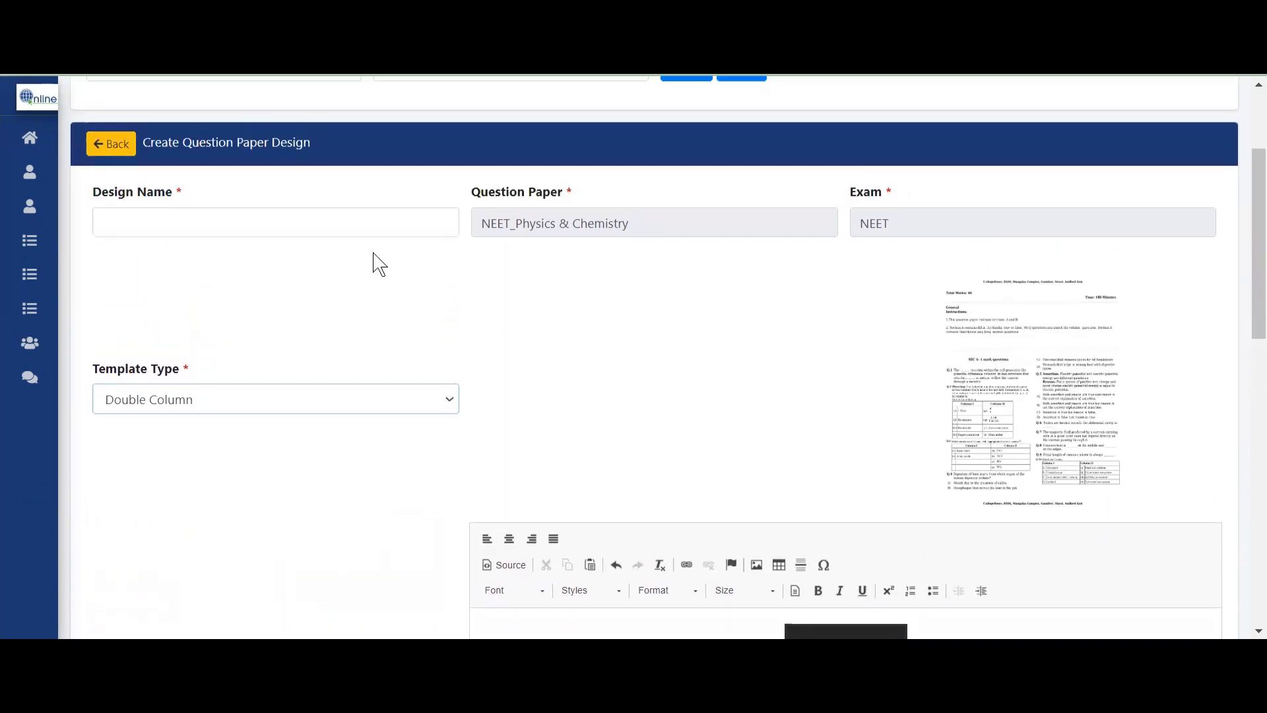
left_click(359, 219)
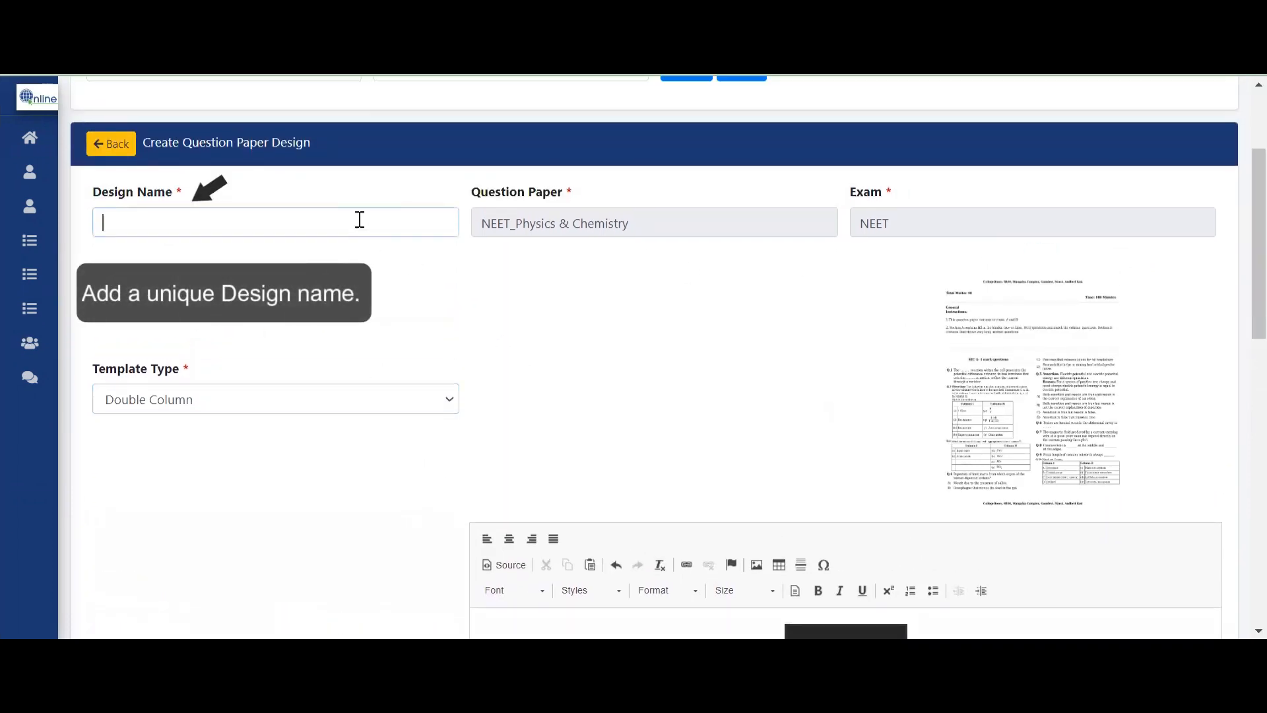
type("NEET design ")
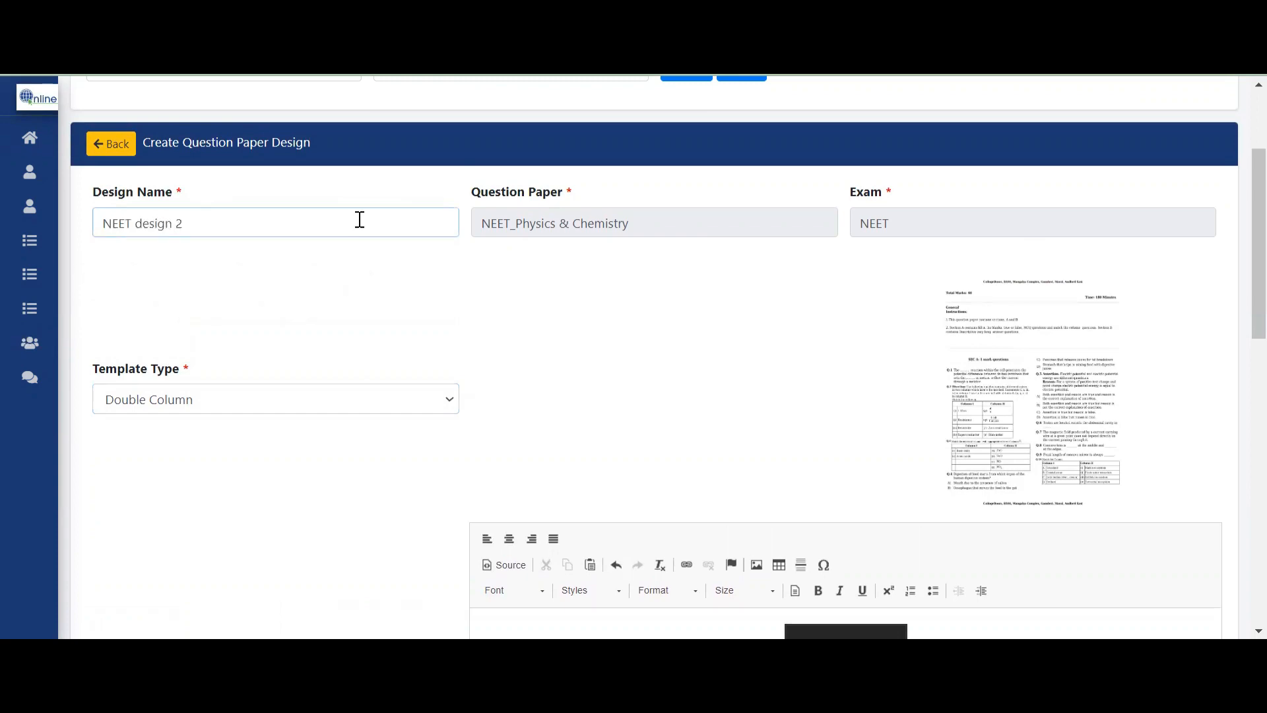
type("2")
left_click_drag(1248, 234, 1248, 546)
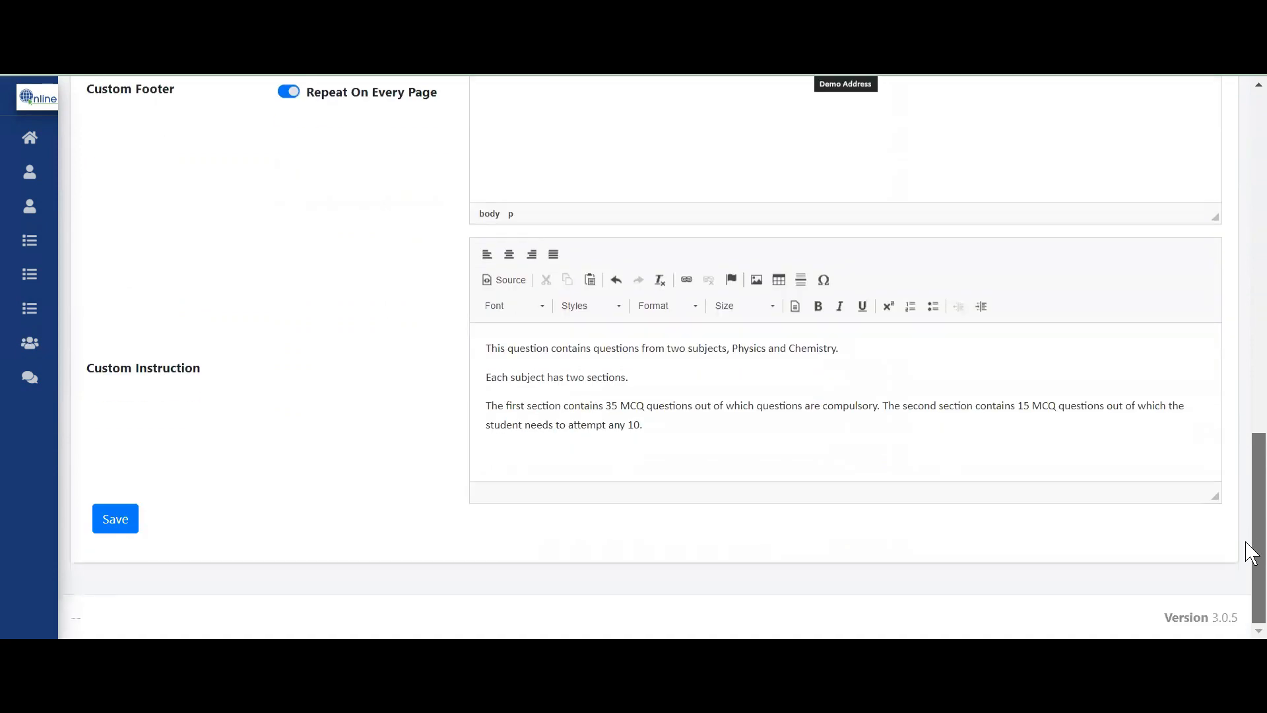
left_click(121, 528)
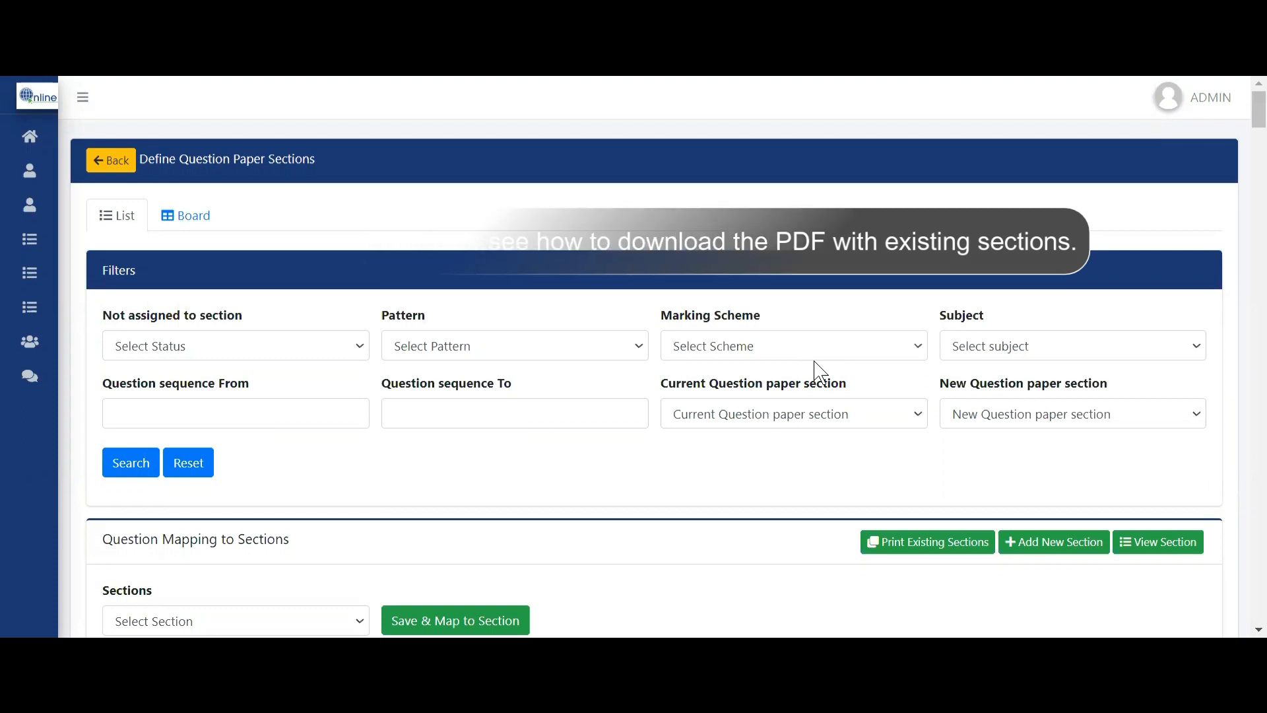
- Print the question paper's existing sections and confirm copying them for the PDF
scroll(819, 370, "down", 3)
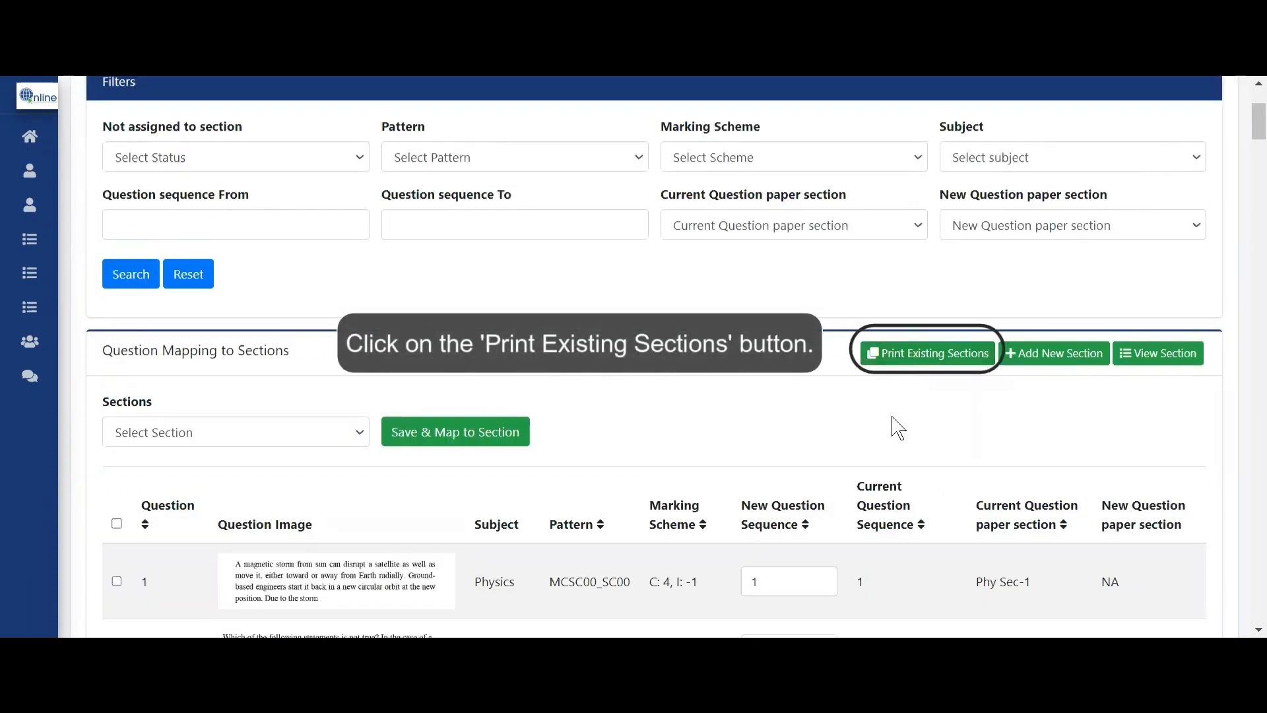
left_click(925, 360)
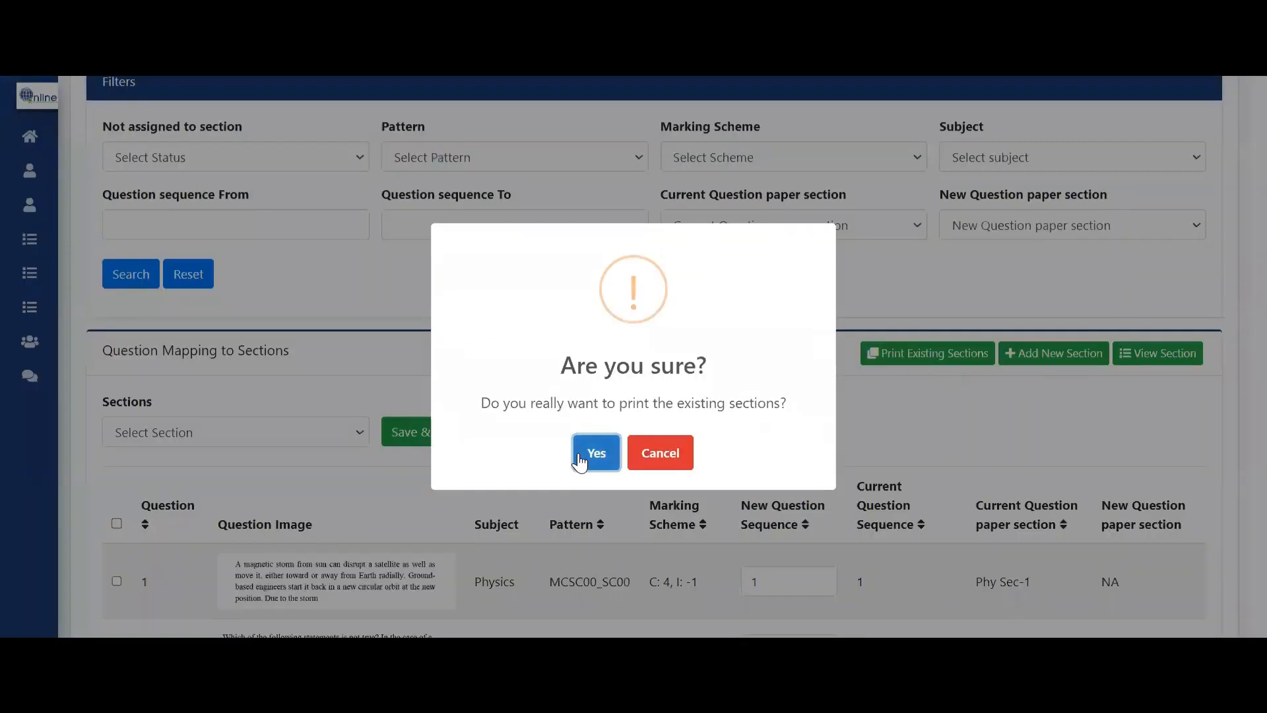
left_click(594, 453)
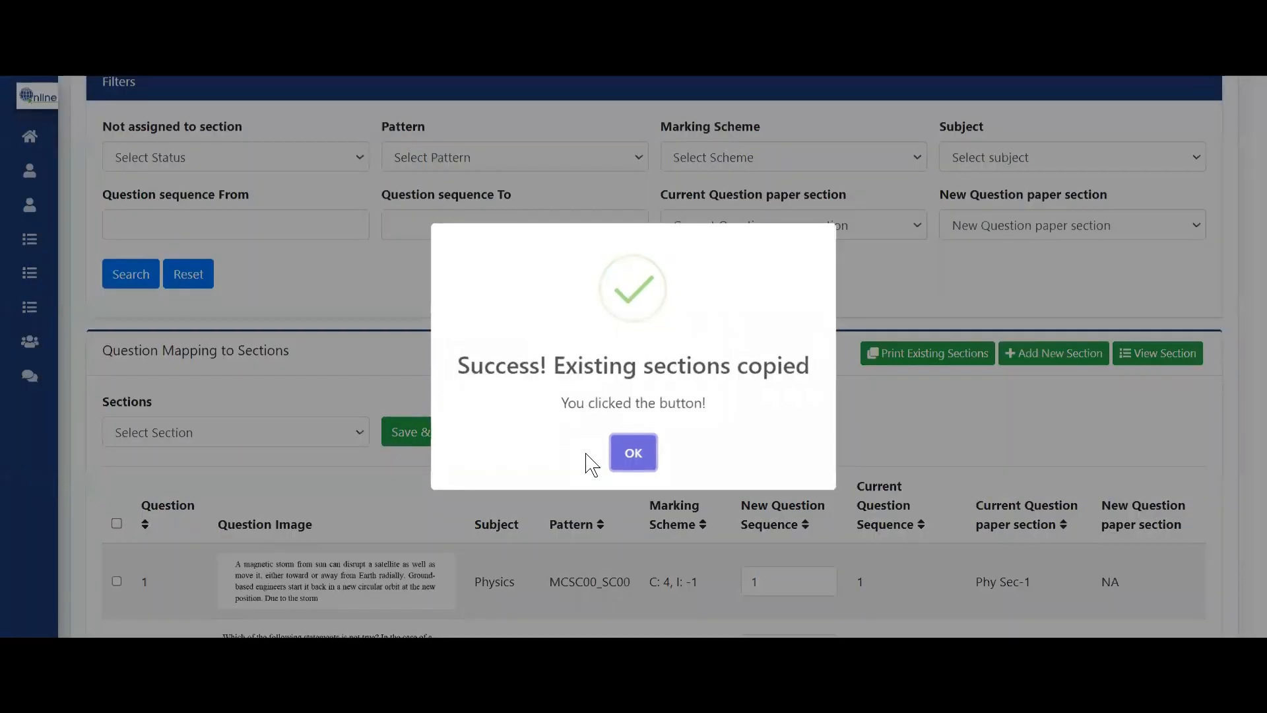
left_click(624, 466)
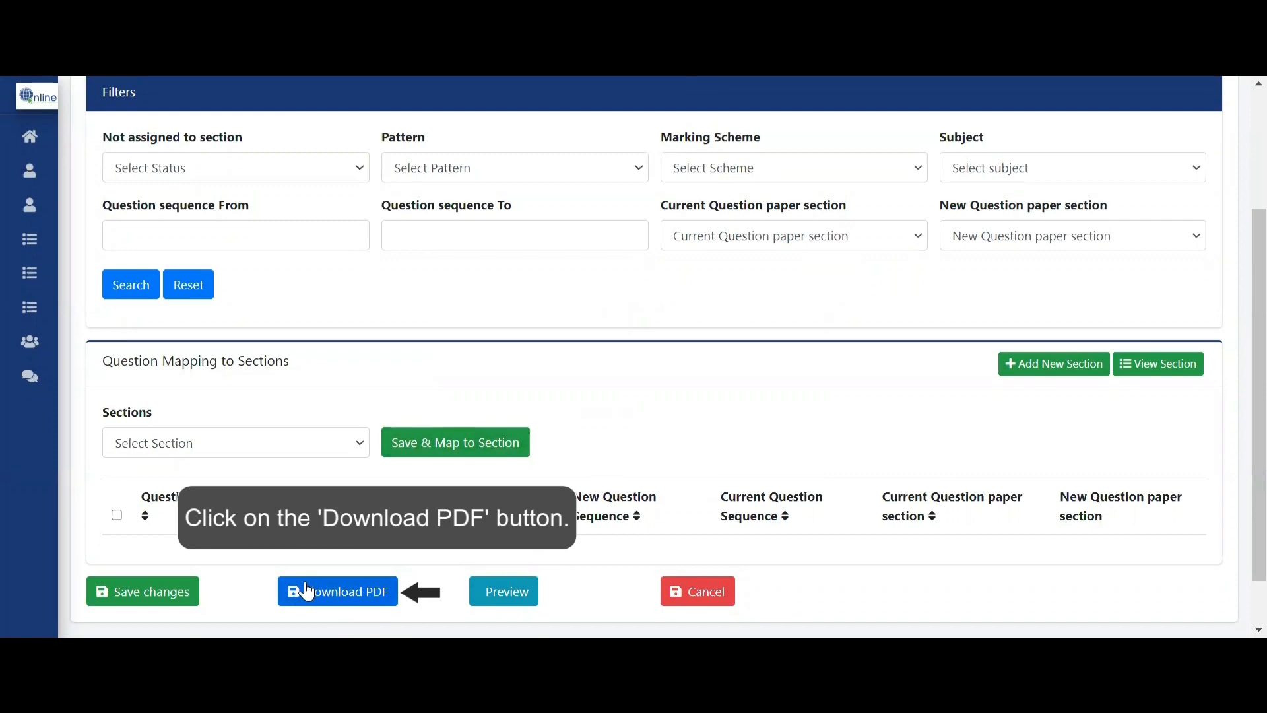
- Start the question paper's PDF download with the existing section mapping and choose Question With Option as the print type
left_click(343, 592)
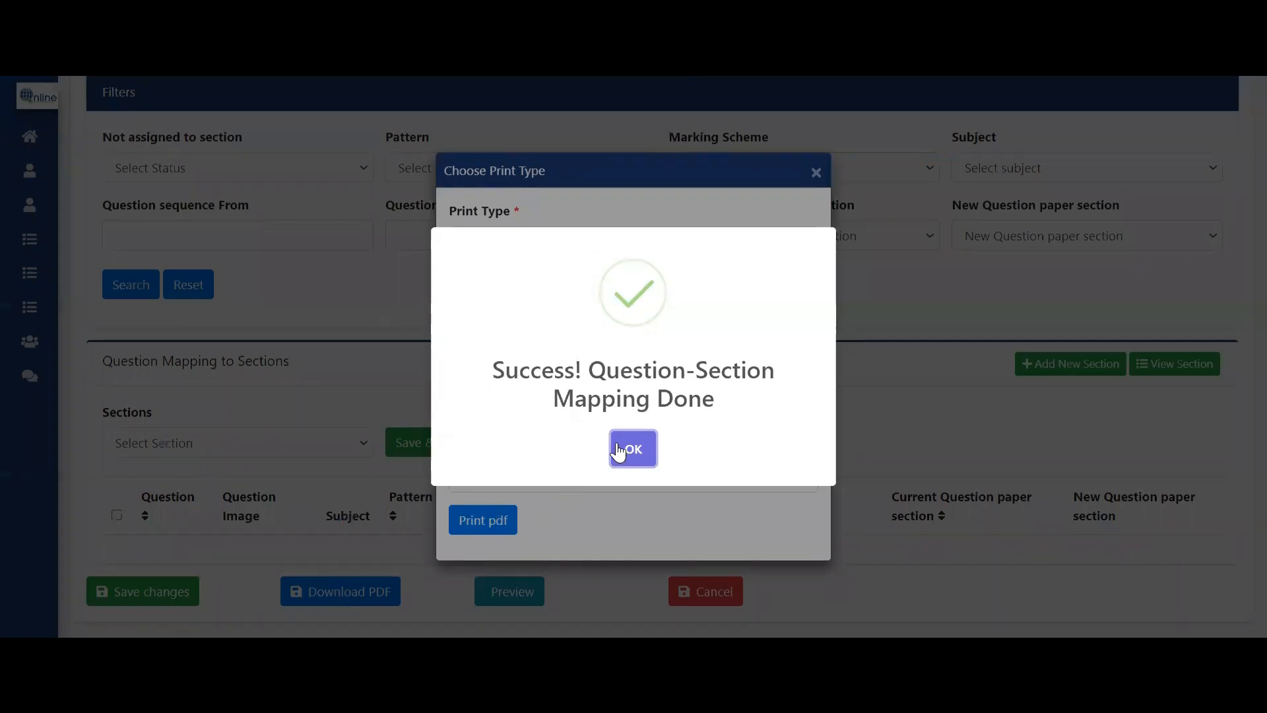
left_click(631, 448)
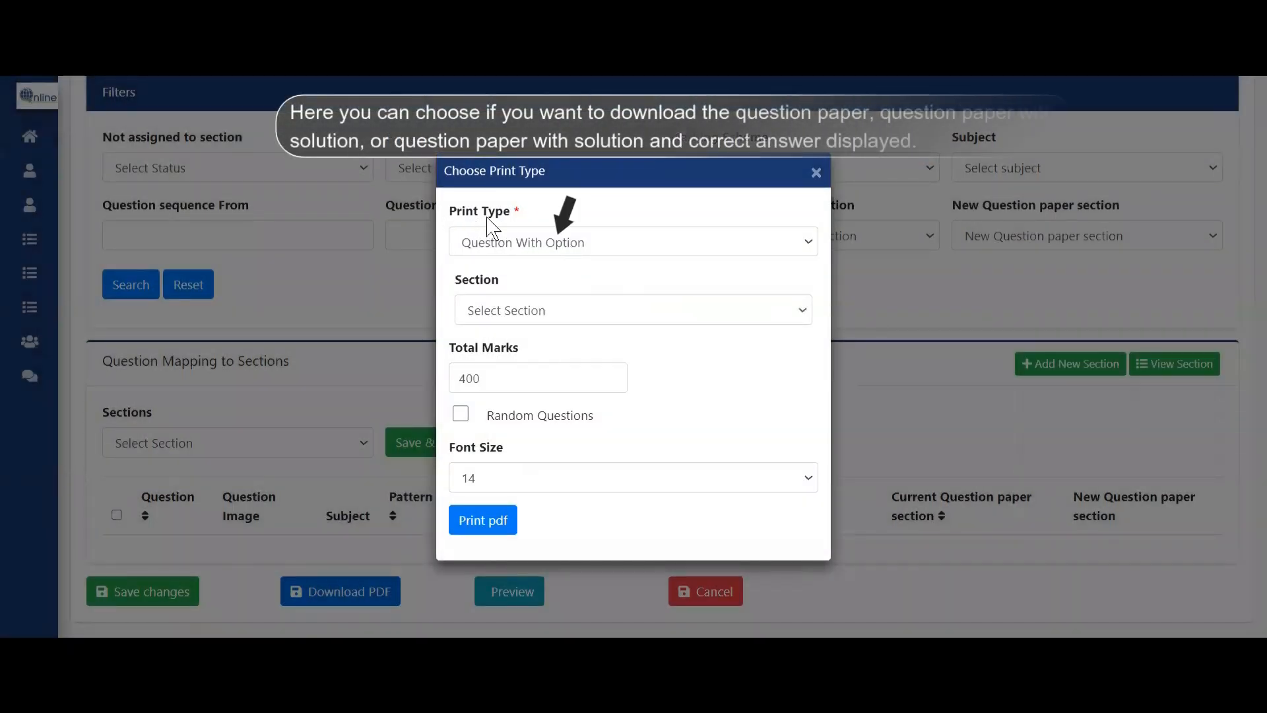
left_click(568, 250)
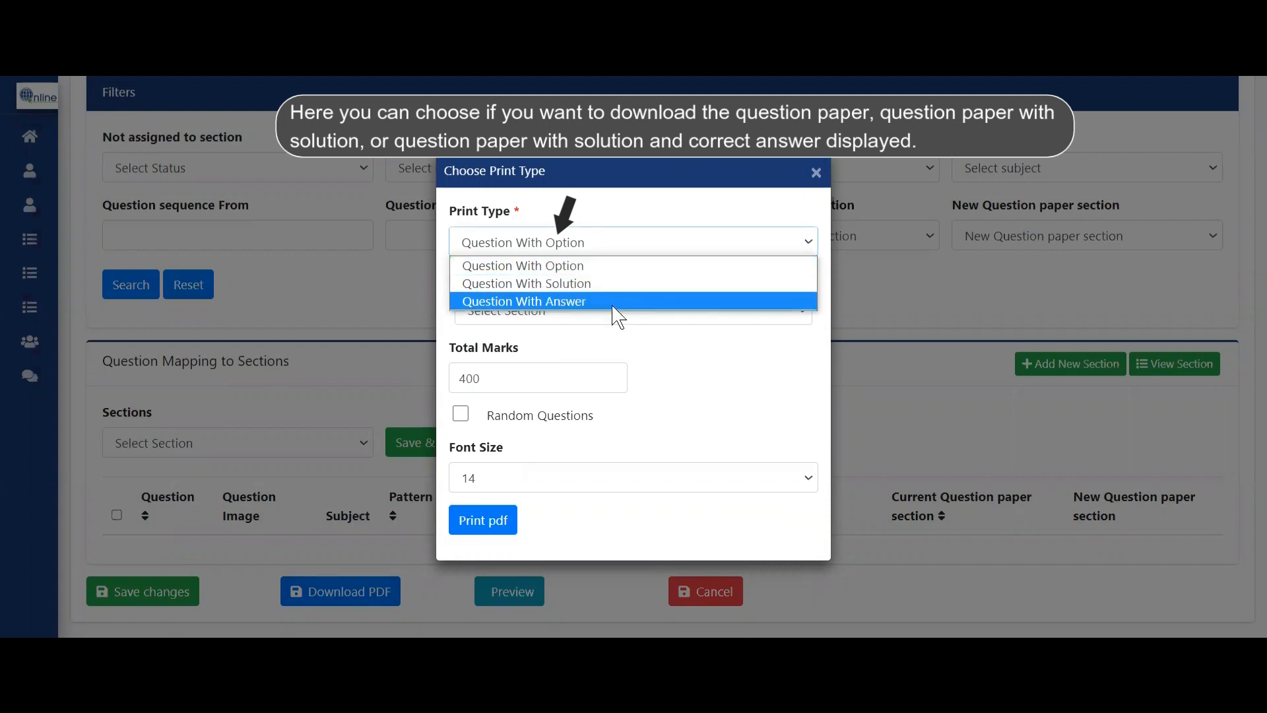
left_click(604, 267)
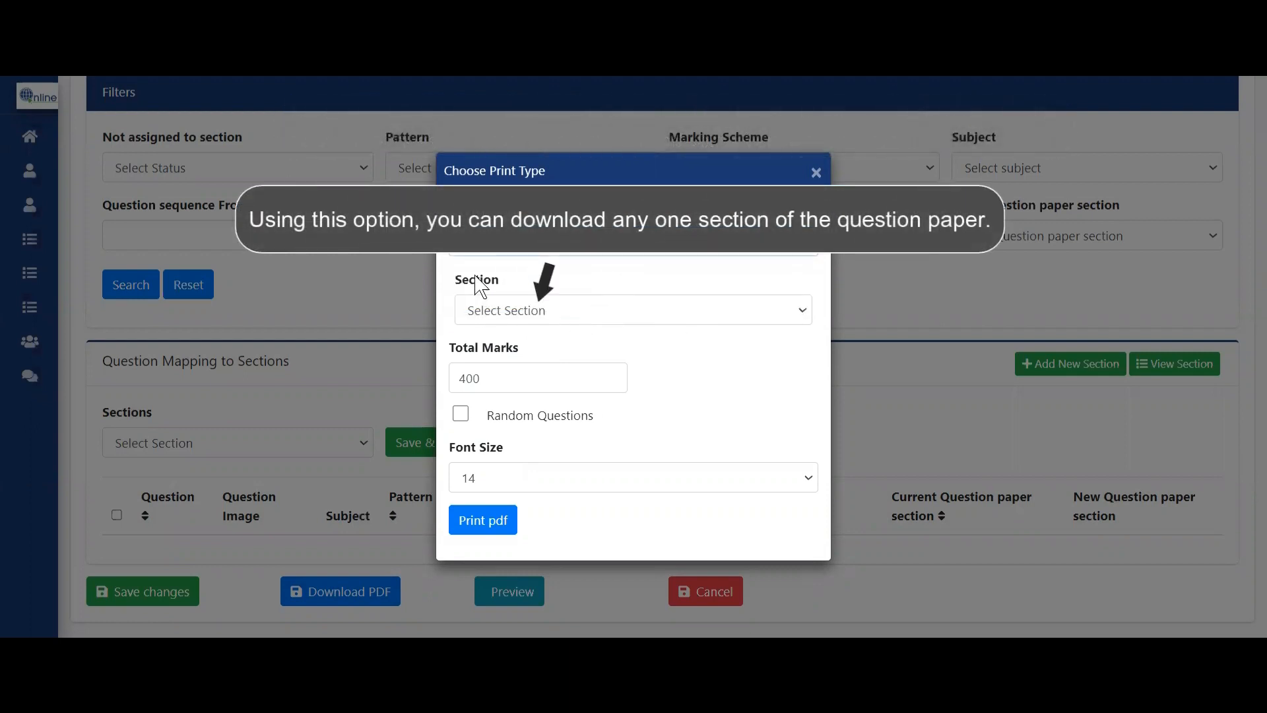
- Set the section to print to Phy Sec-1 and reset it to no specific section
left_click(575, 307)
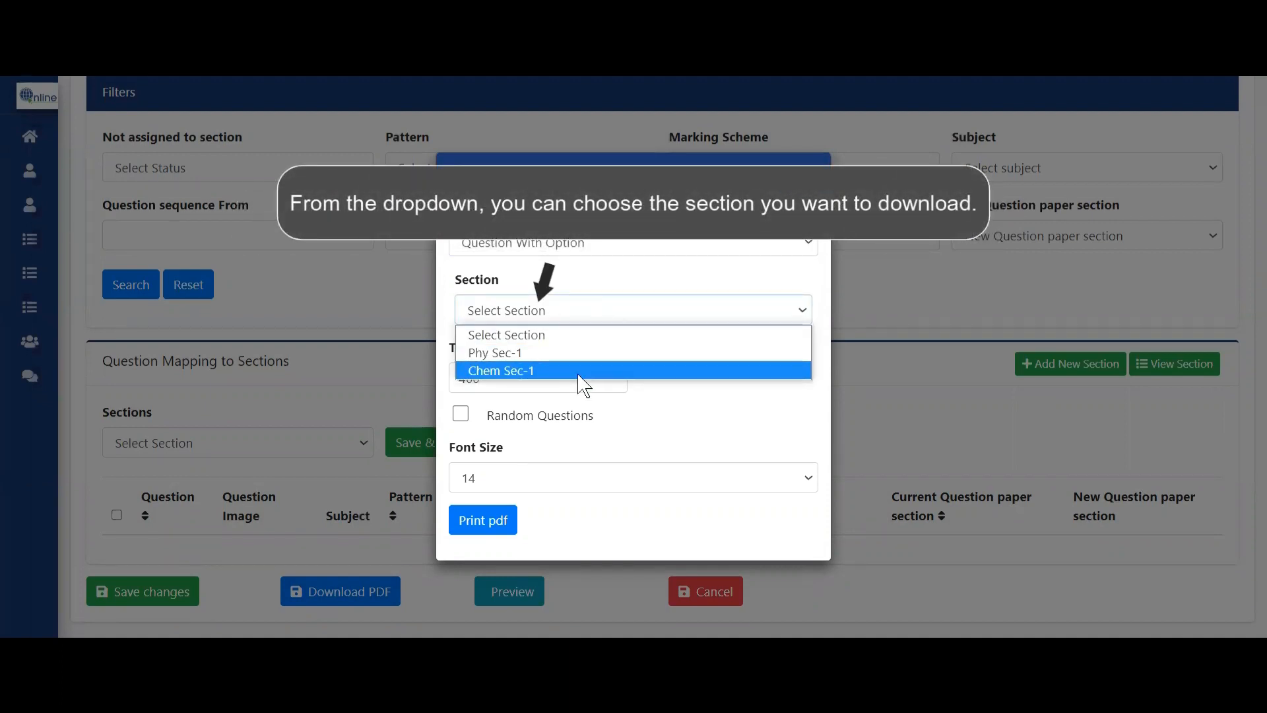
left_click(578, 352)
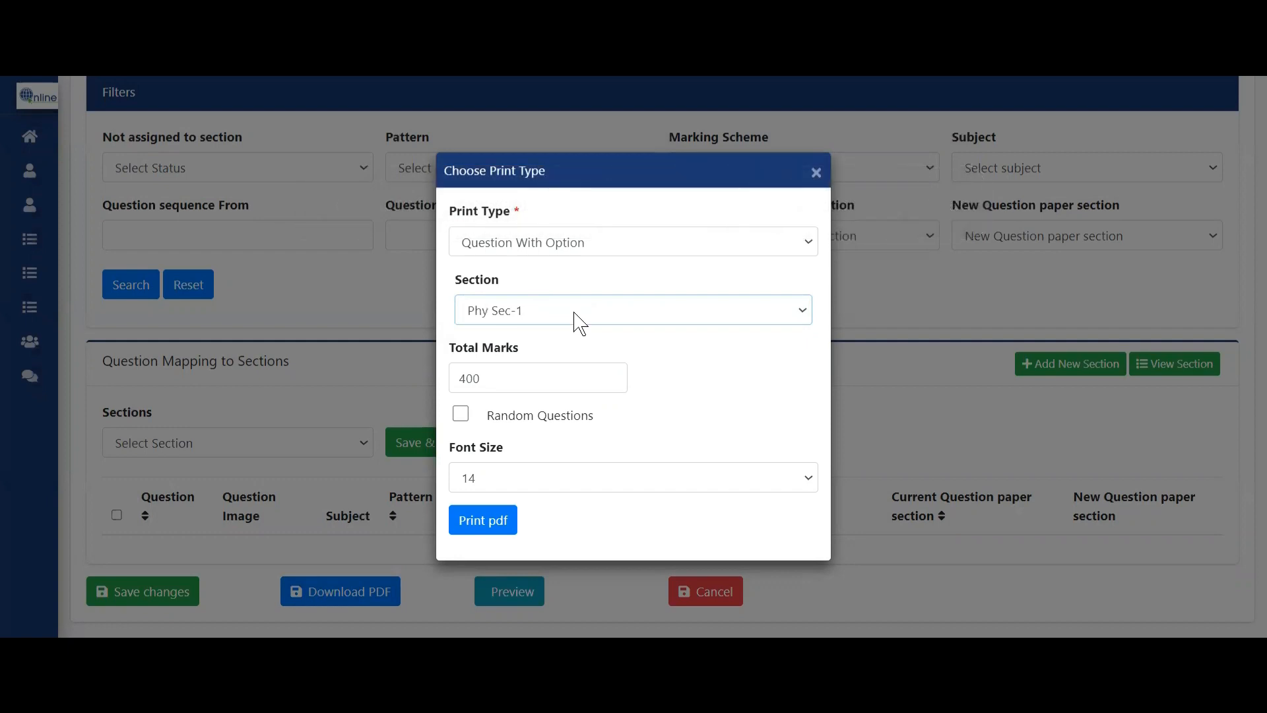
left_click(580, 322)
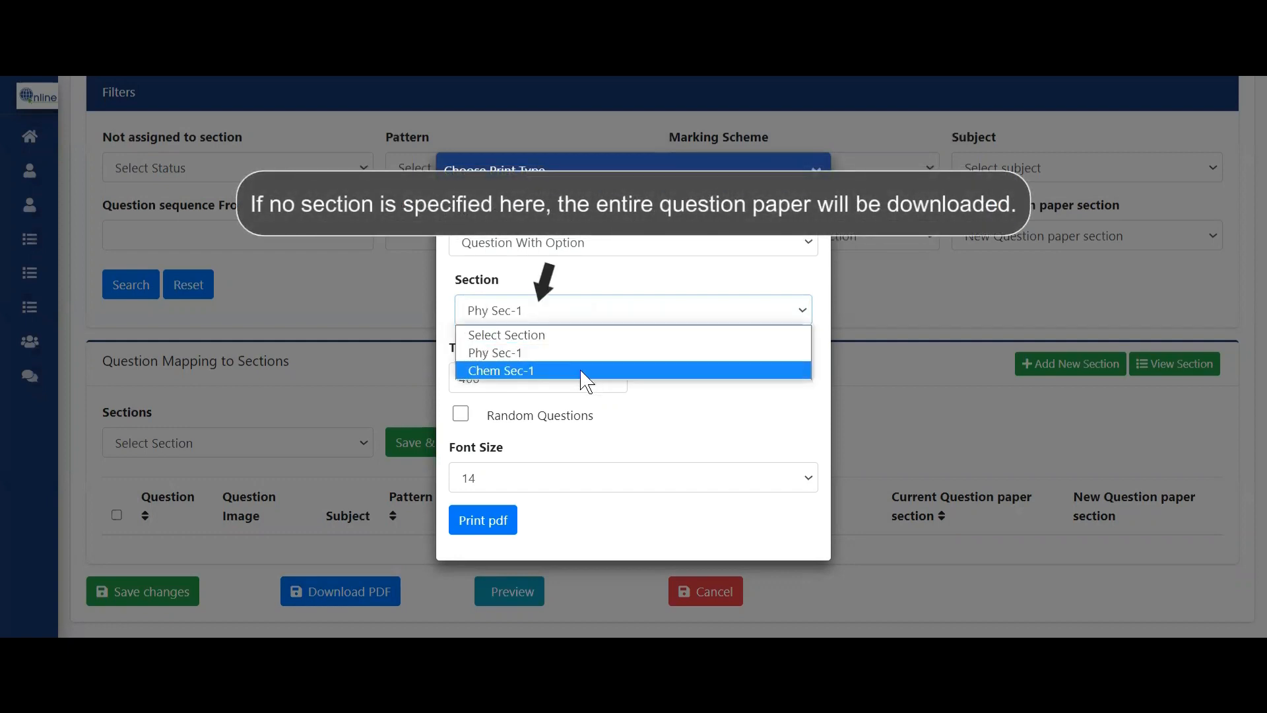
left_click(582, 333)
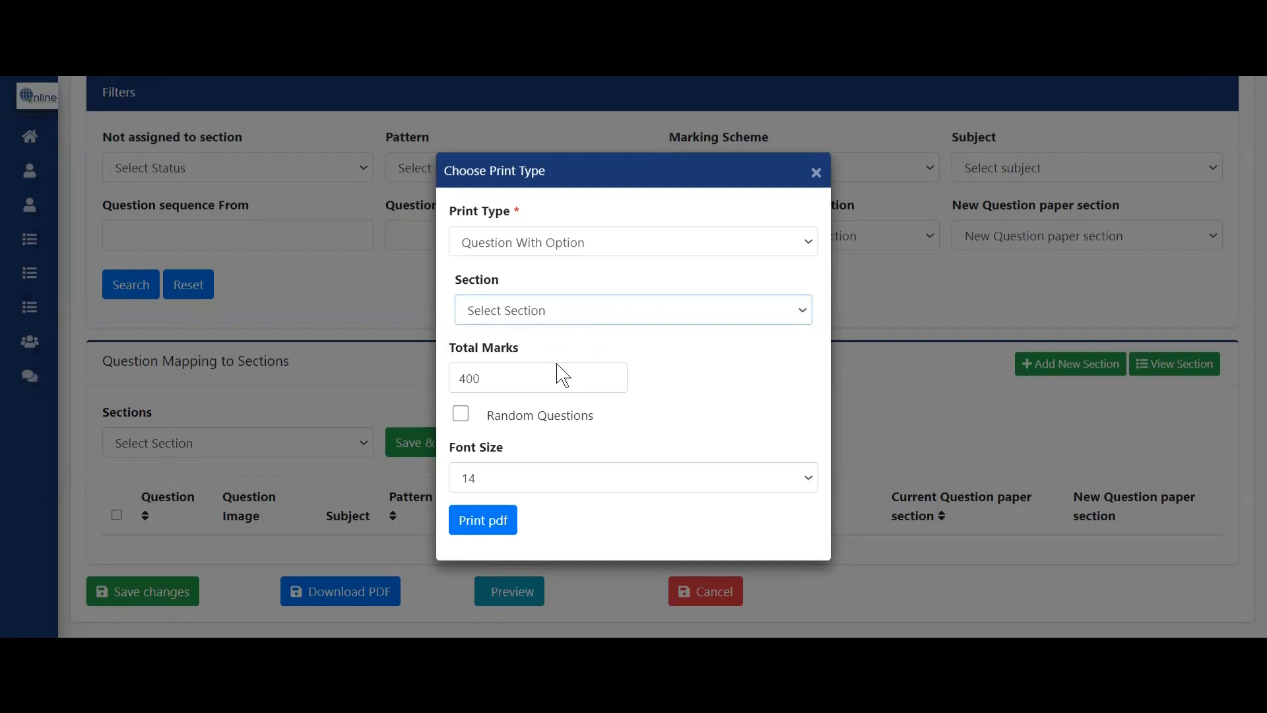
- Set the PDF's total marks to 360 and its font size to 12, with Random Questions turned off
key("BackSpace")
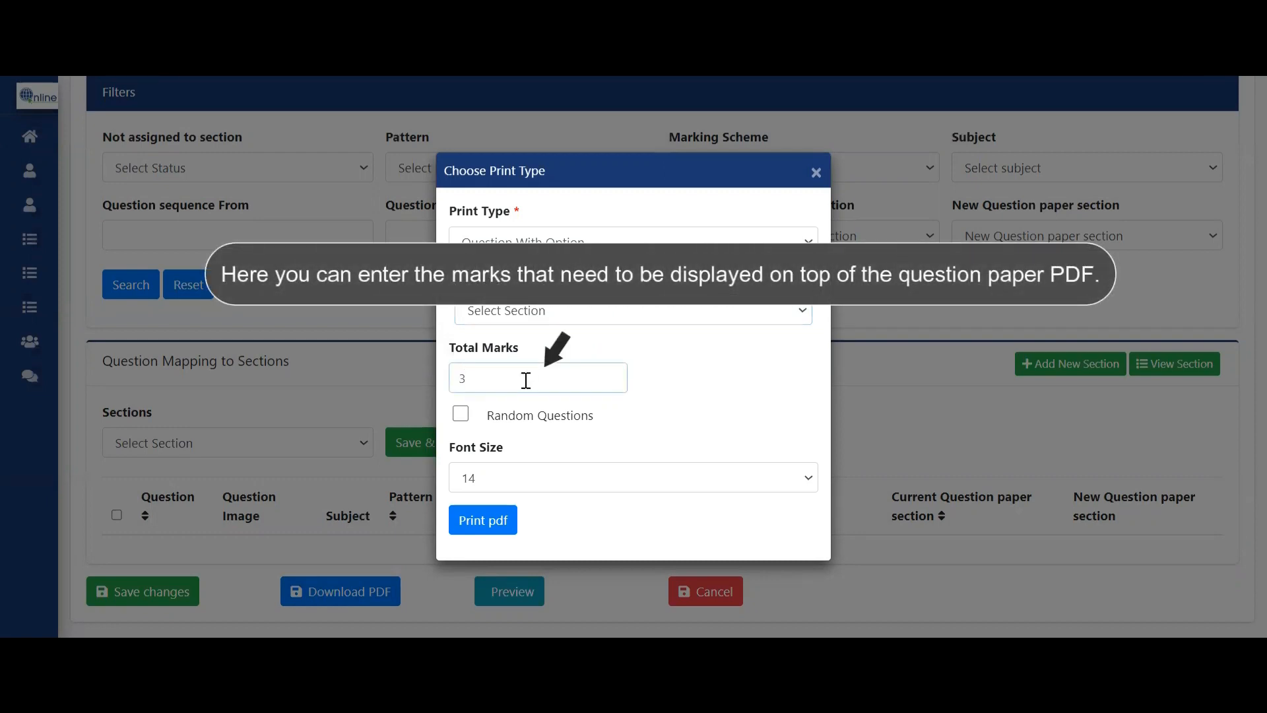
type("360")
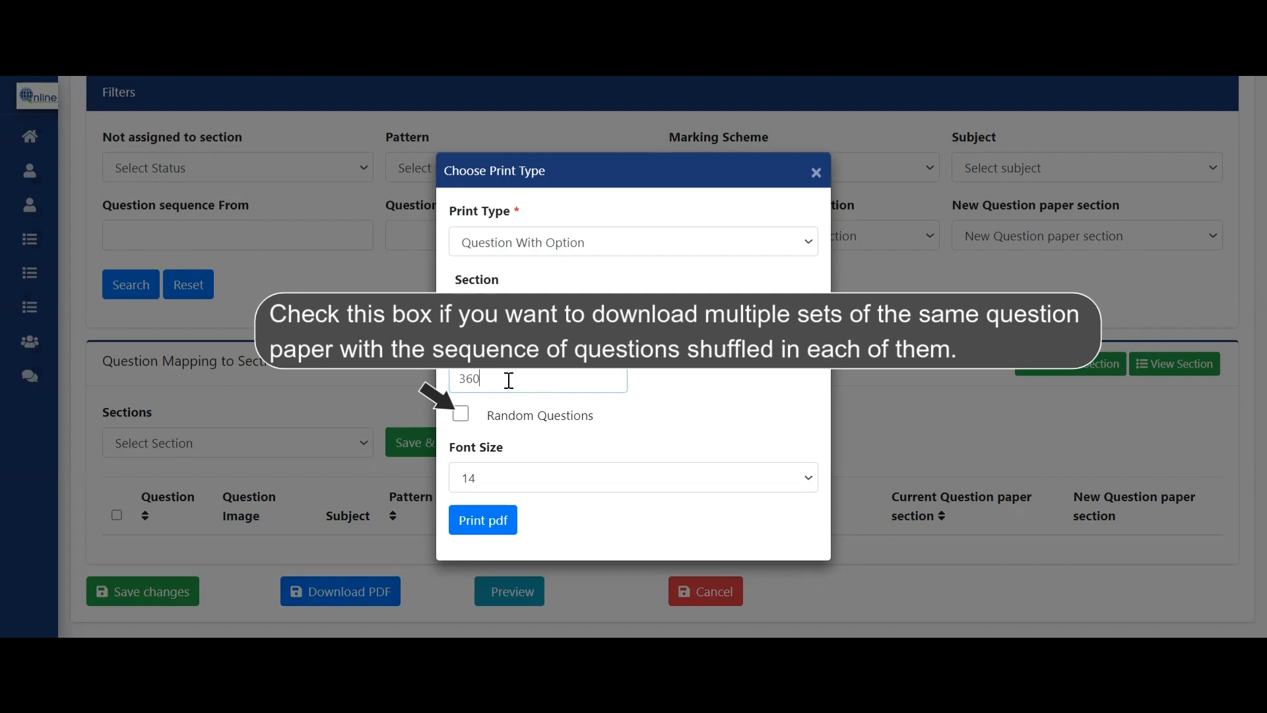
left_click(462, 414)
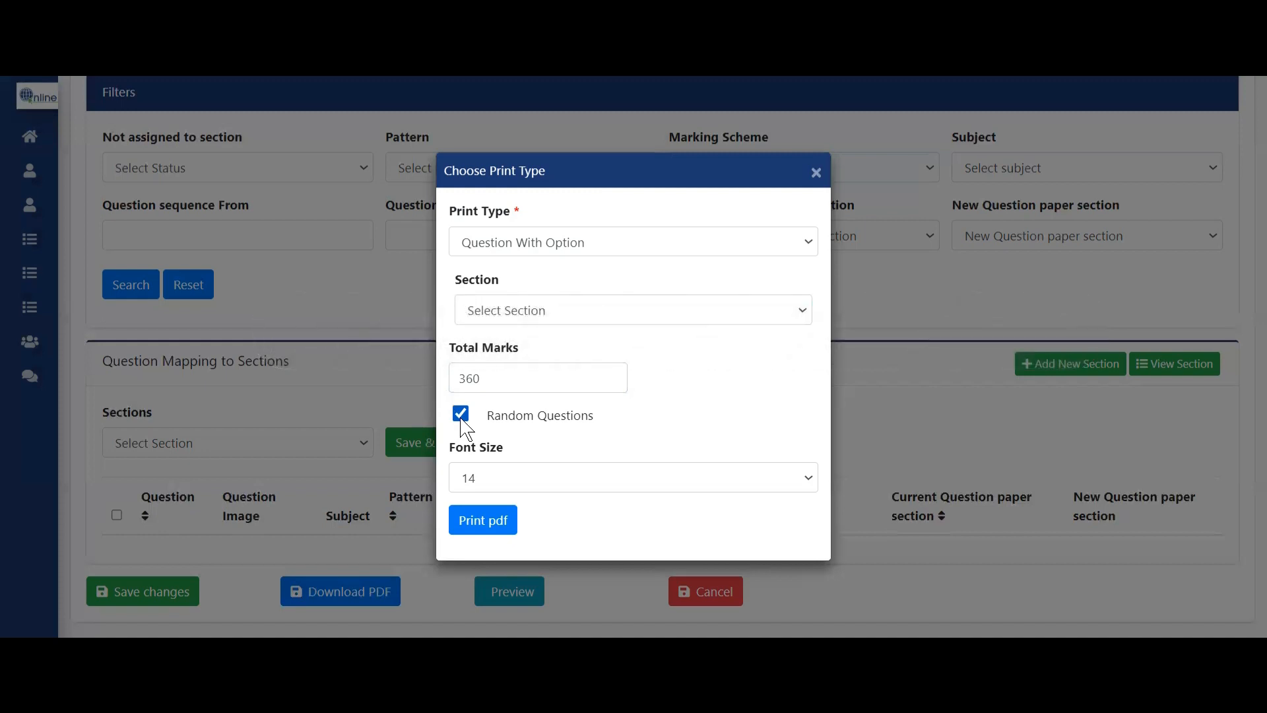
left_click(527, 487)
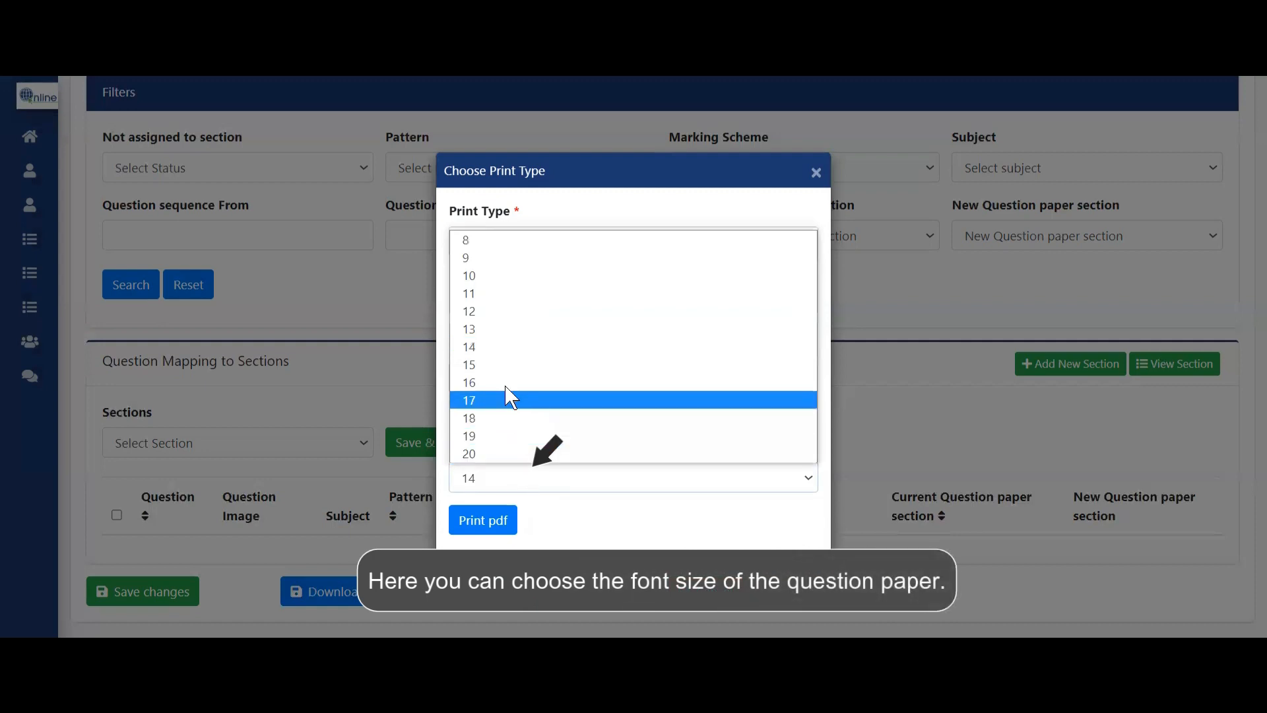
left_click(510, 320)
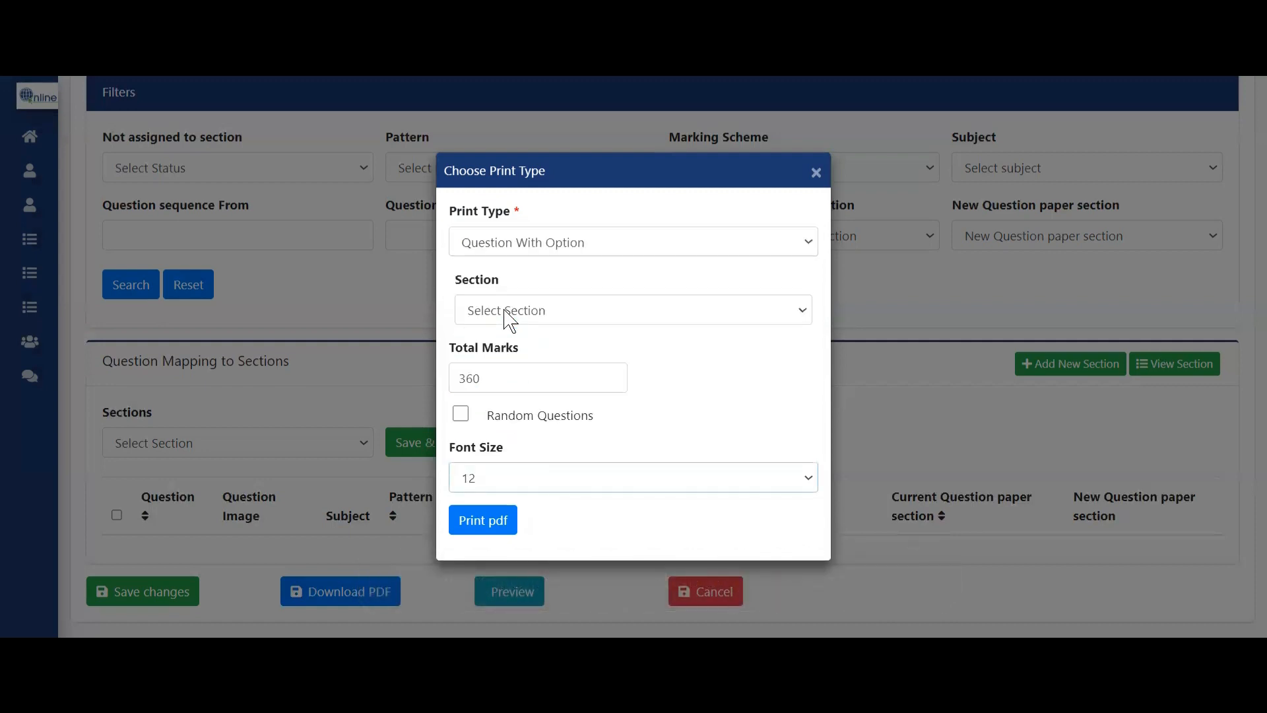
- Print the question paper PDF and review its first page from the header to the footer
left_click(488, 527)
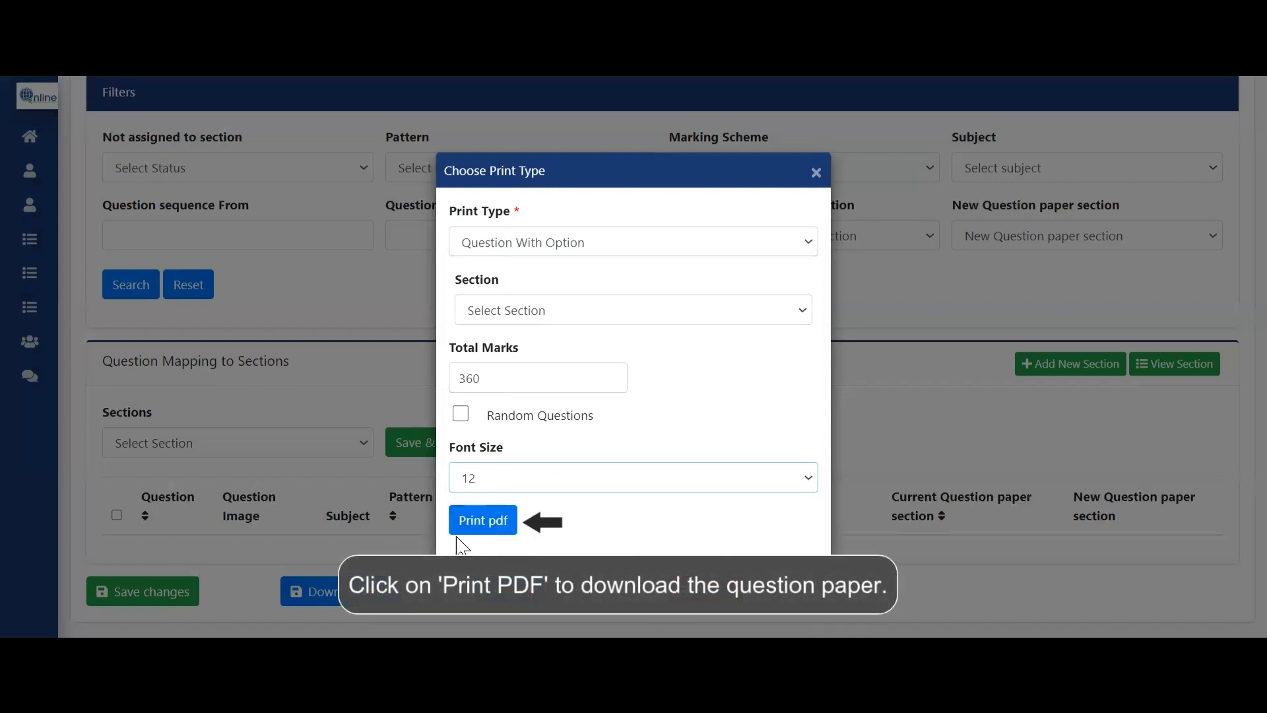
left_click(500, 535)
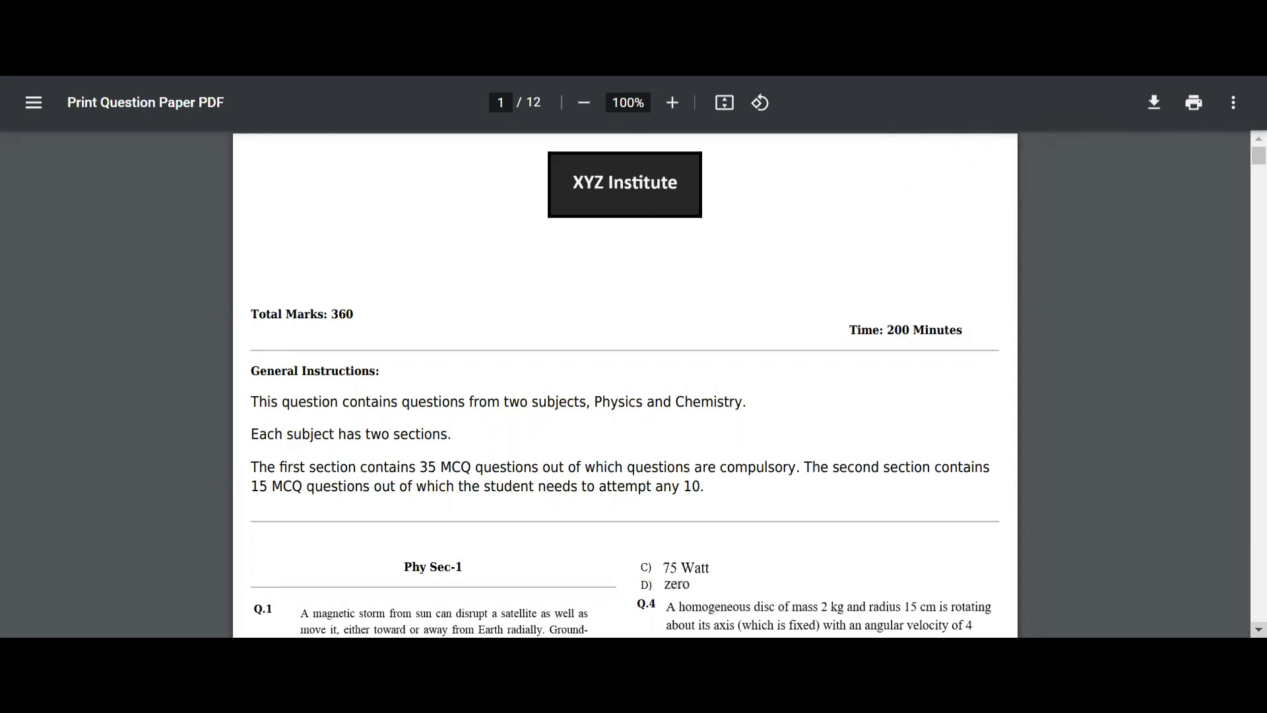
scroll(625, 383, "down", 3)
scroll(718, 356, "down", 4)
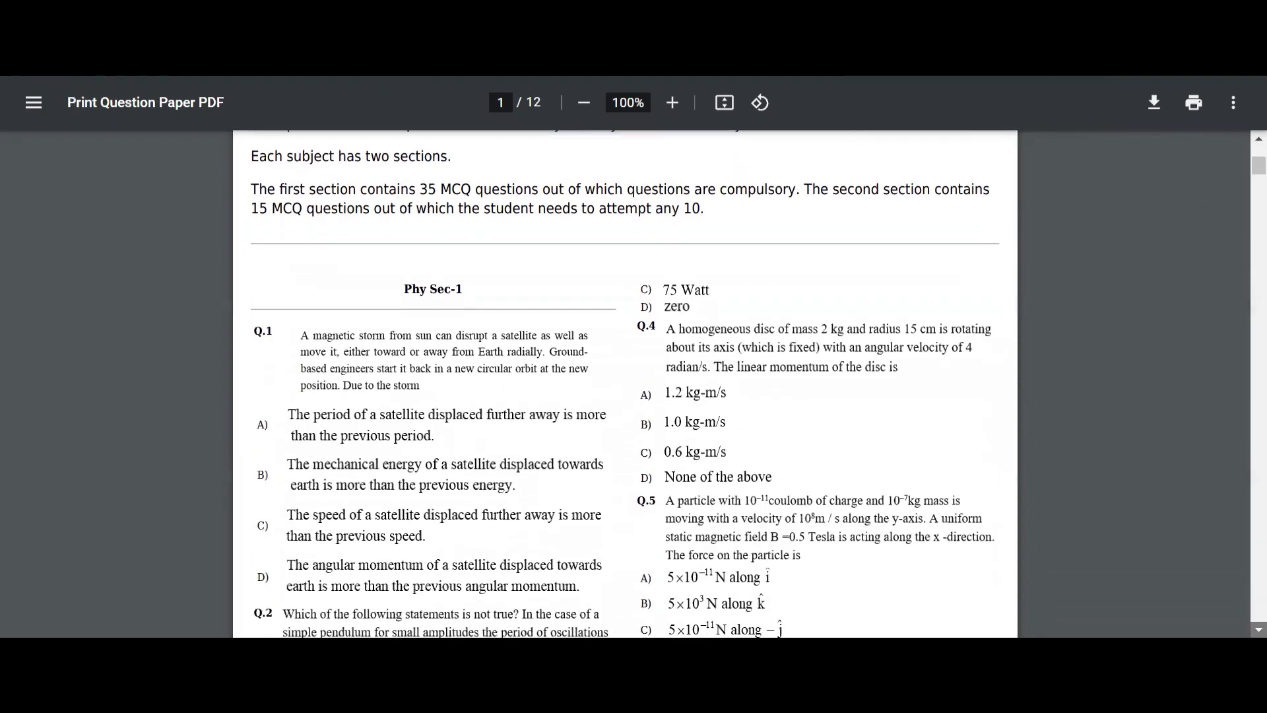
scroll(731, 254, "down", 5)
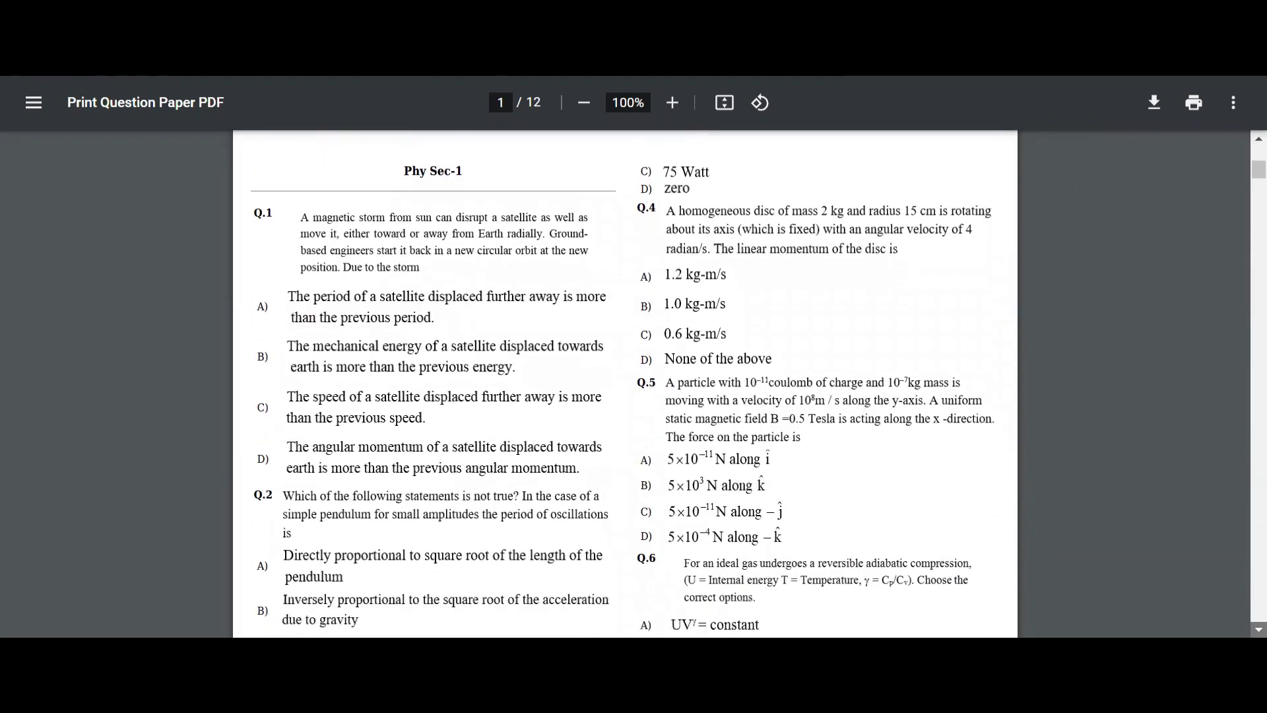
scroll(625, 382, "down", 6)
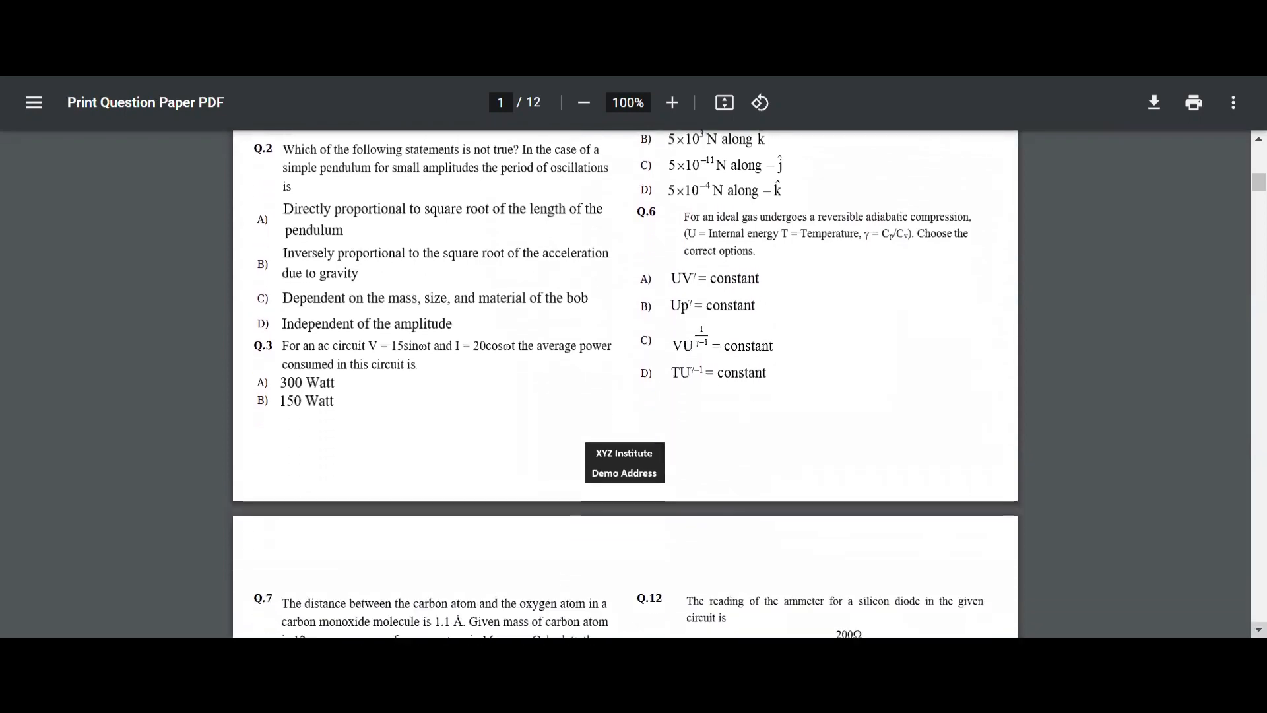
scroll(624, 383, "down", 3)
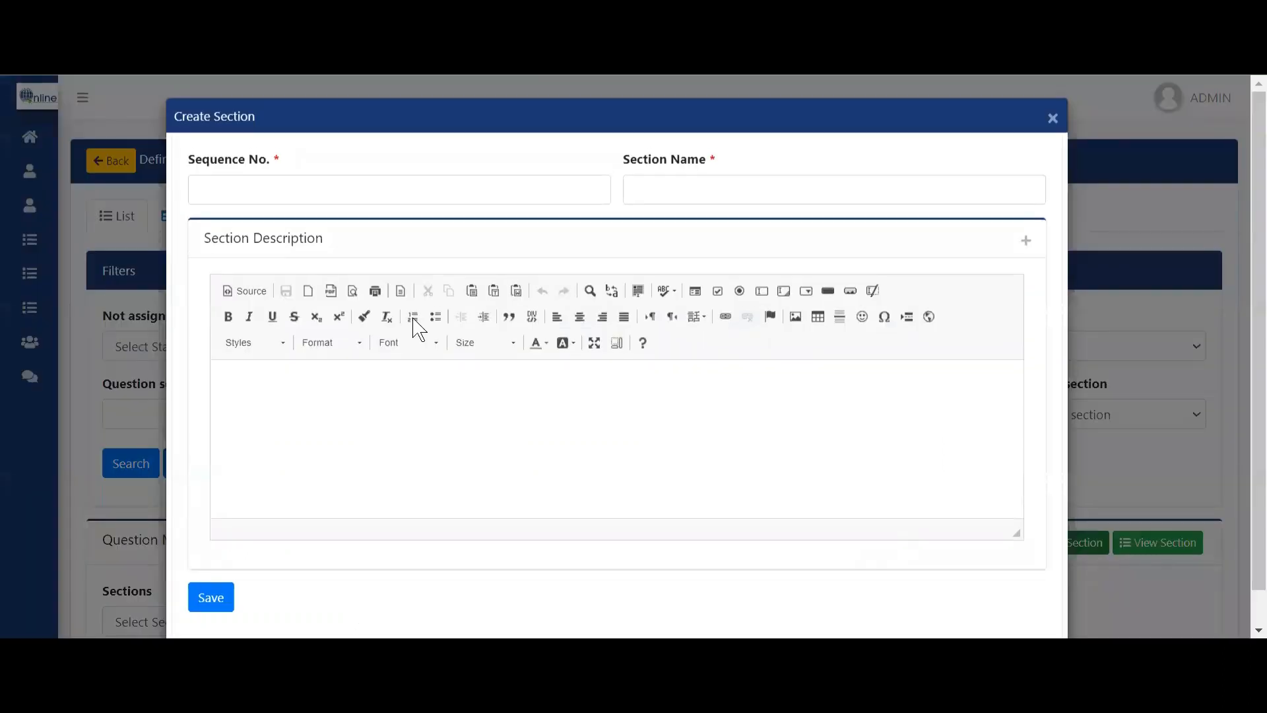
- Start a new question paper section with sequence number 1 and the name PHYSICS SEC 1
left_click(1062, 542)
left_click(402, 191)
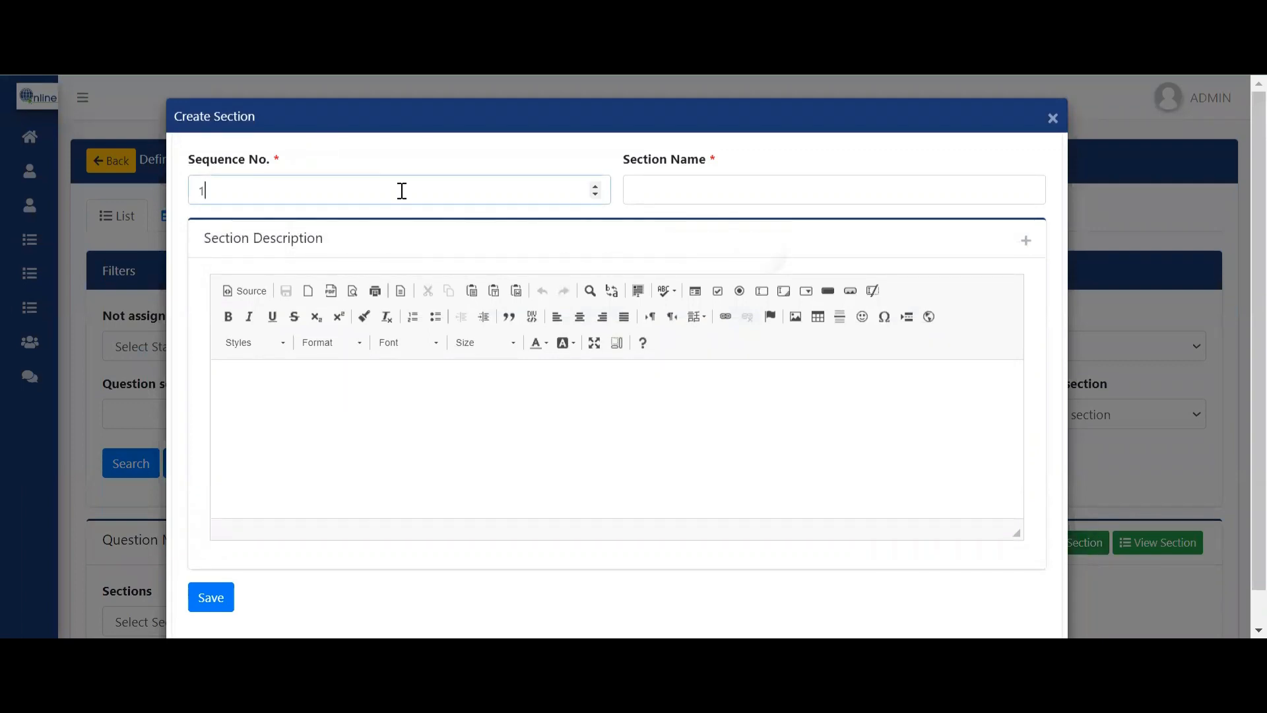
left_click(663, 192)
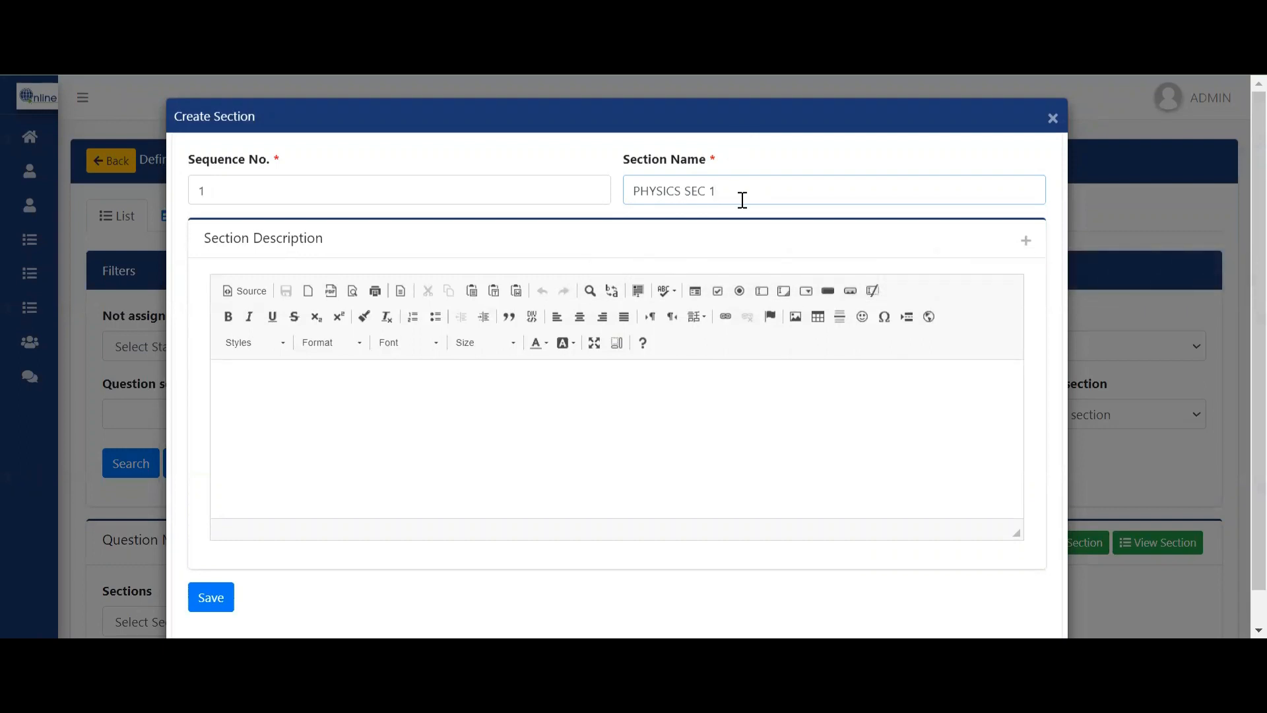
- Enter "Attempt all questions" as the PHYSICS SEC 1 description, then save and confirm the new section
left_click(280, 391)
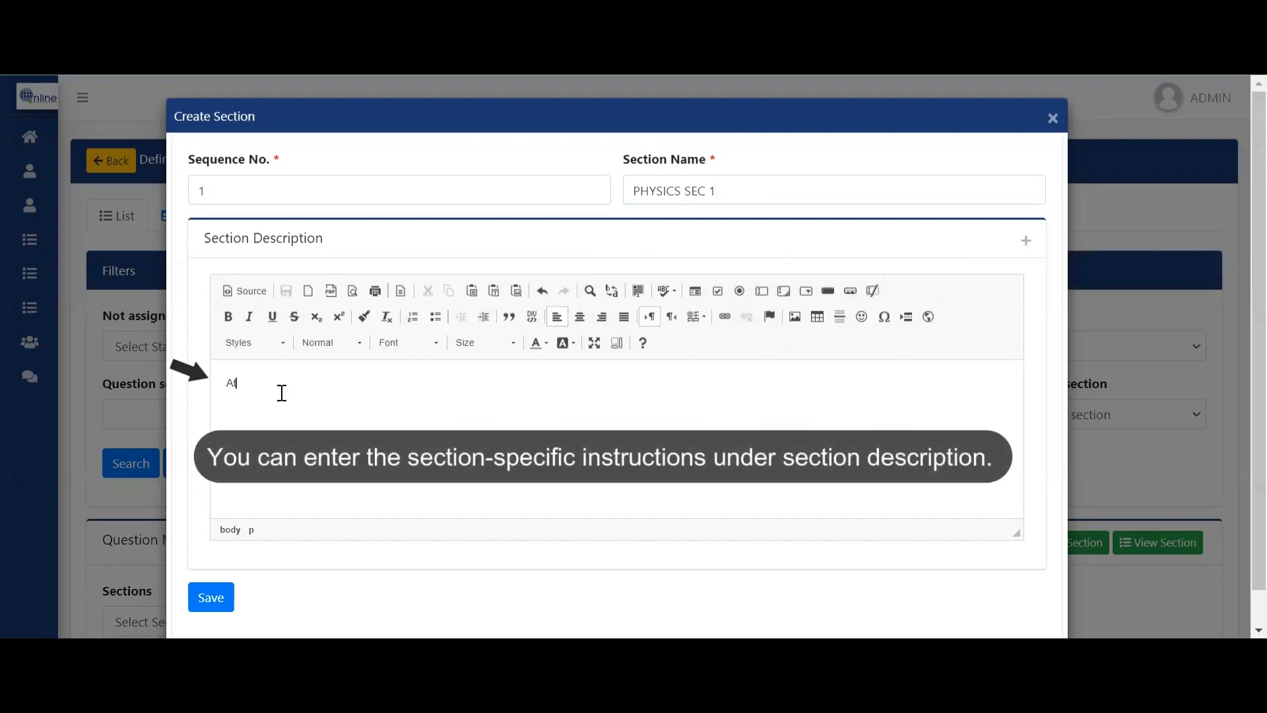
type("Atee")
key("BackSpace")
key("BackSpace")
type("tempt all")
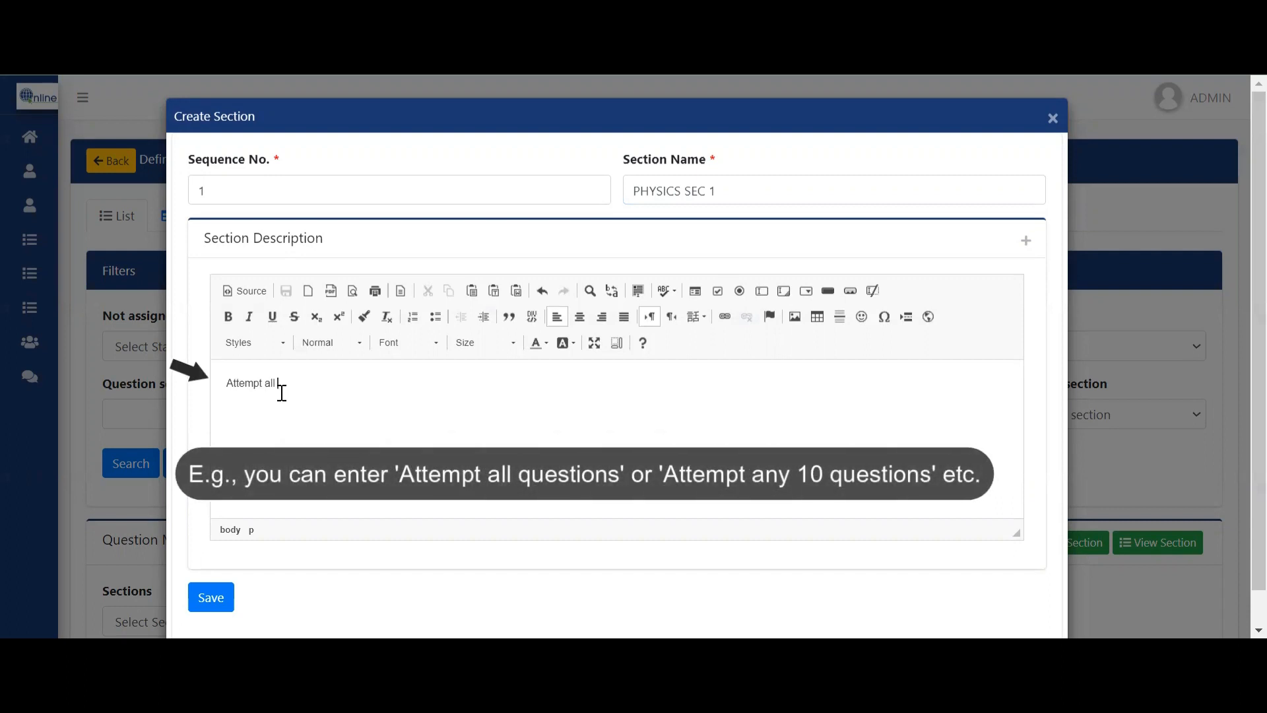
type(" questions")
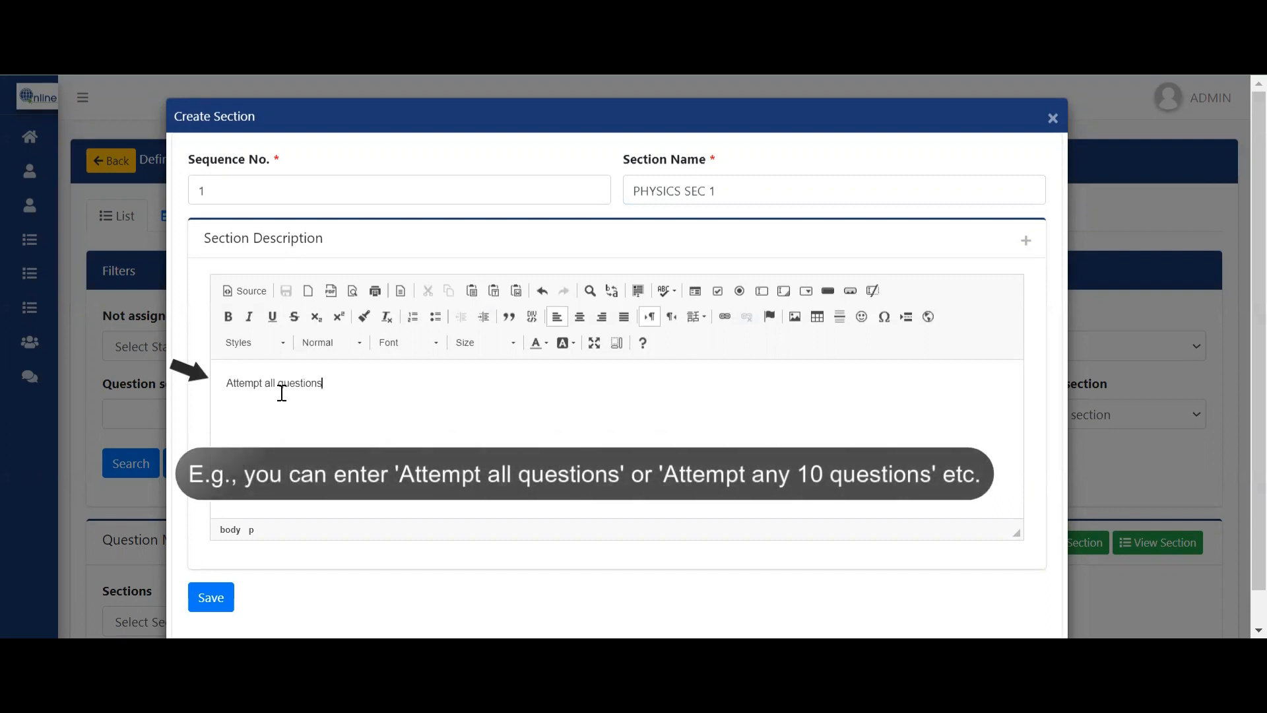
left_click(219, 598)
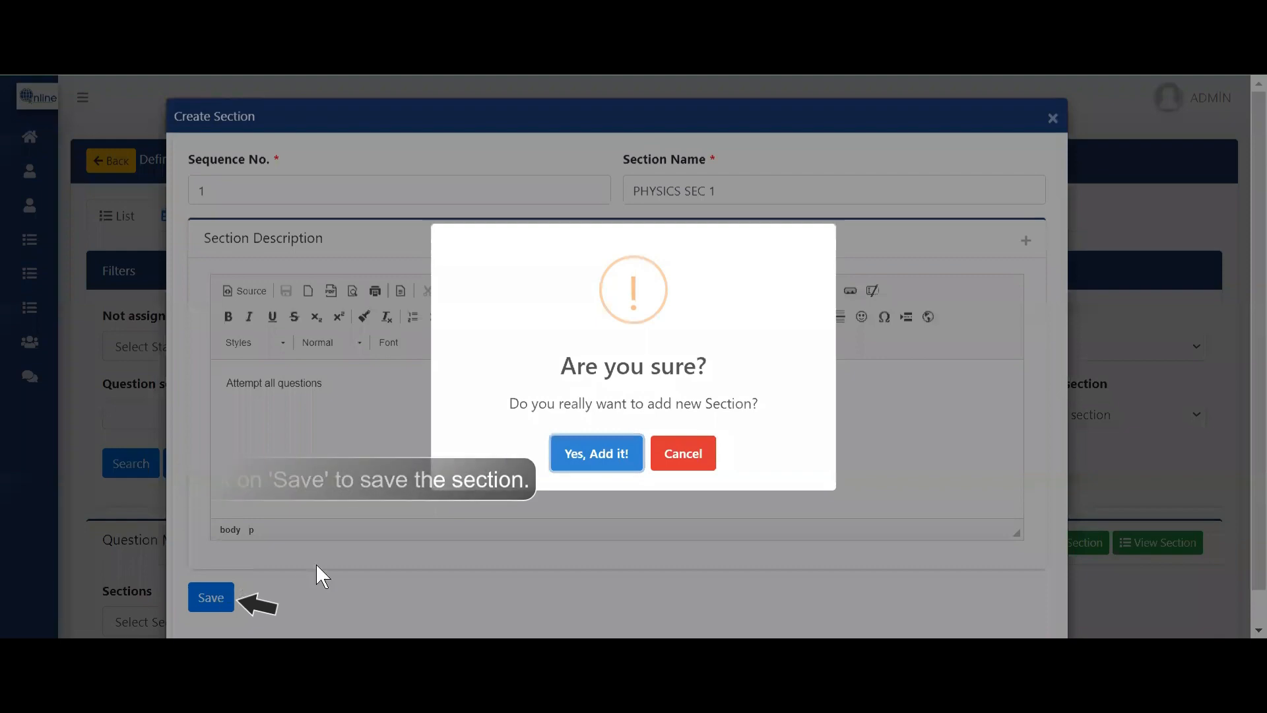
left_click(595, 462)
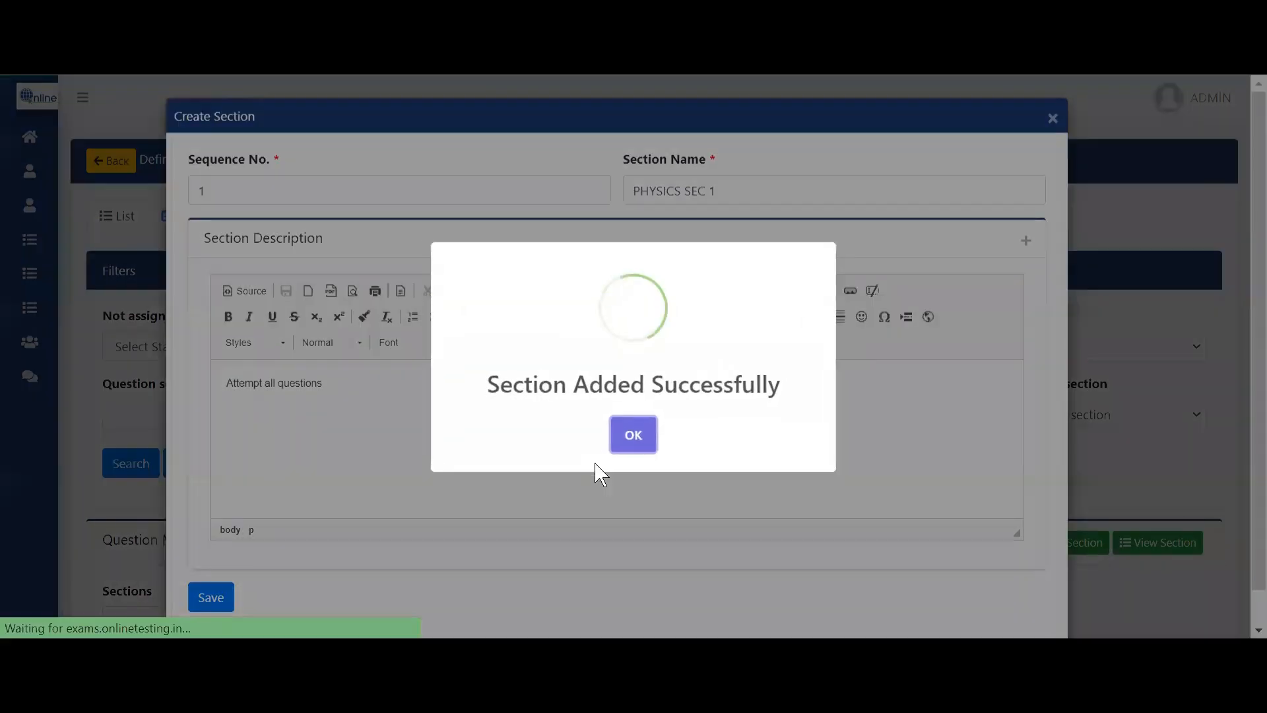
left_click(635, 444)
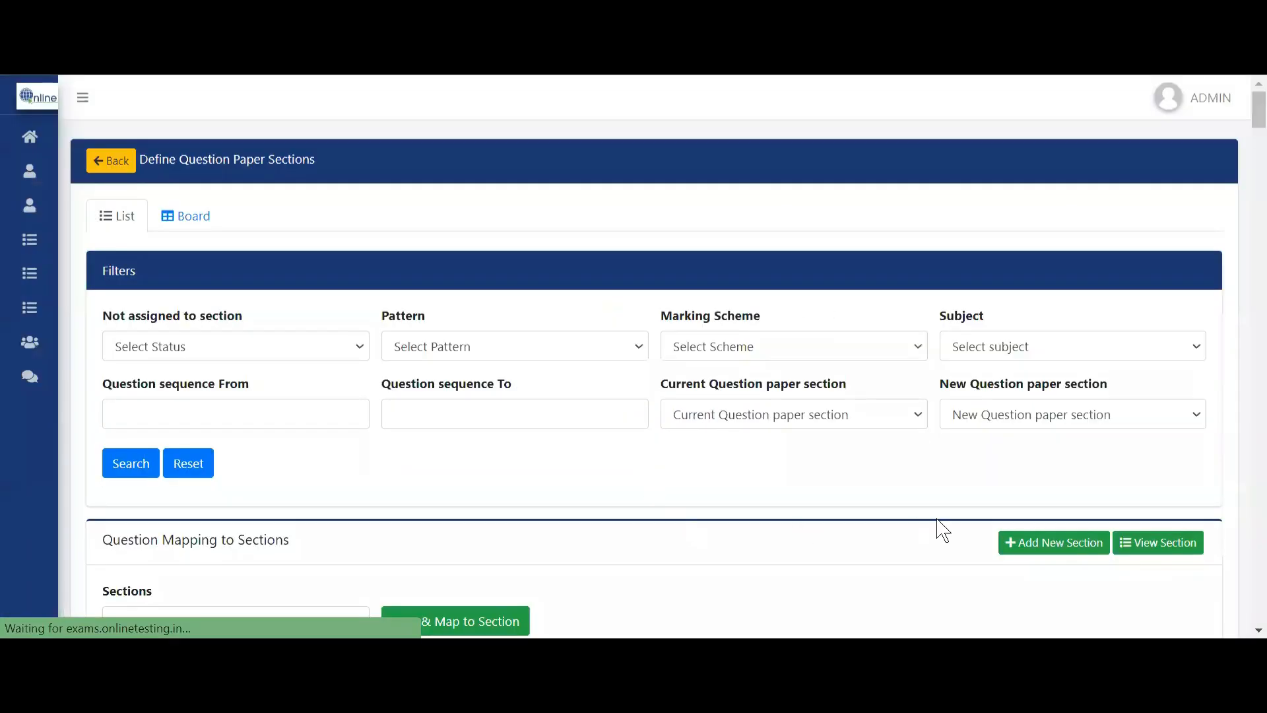
- Start another question paper section with sequence number 2 and the name PHYSICS SEC 2
left_click(1024, 551)
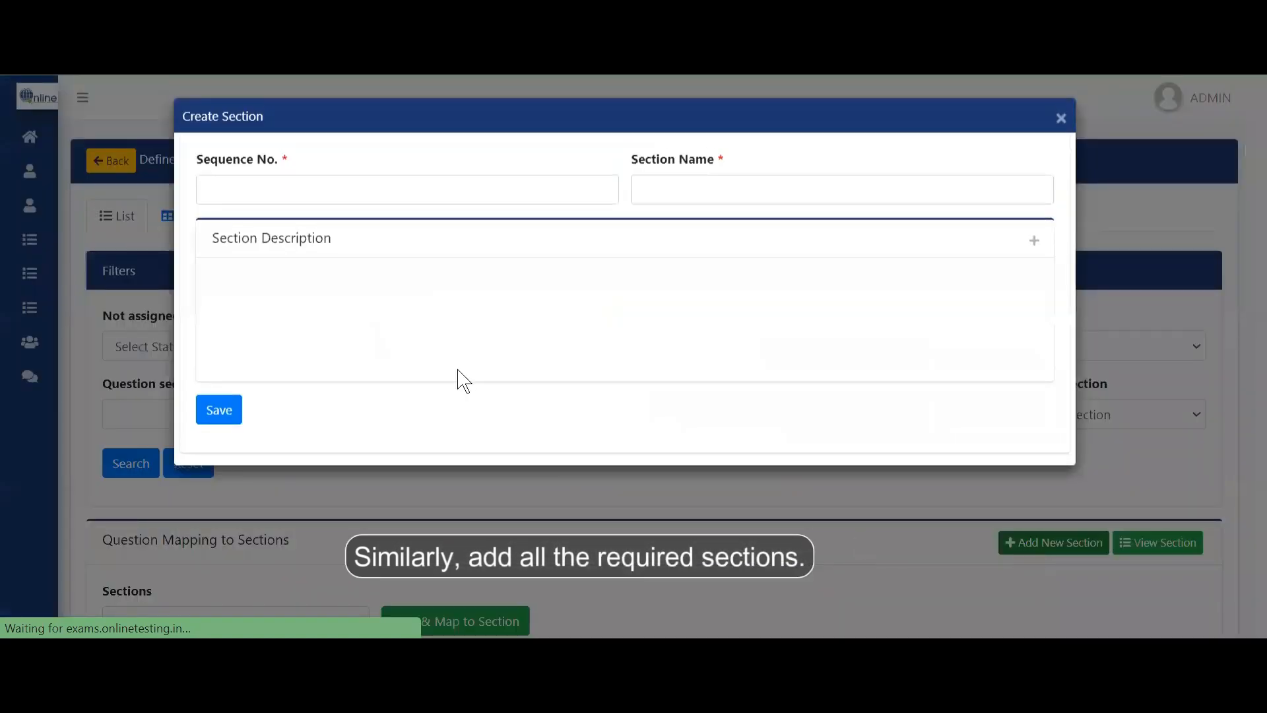
left_click(353, 192)
type("2")
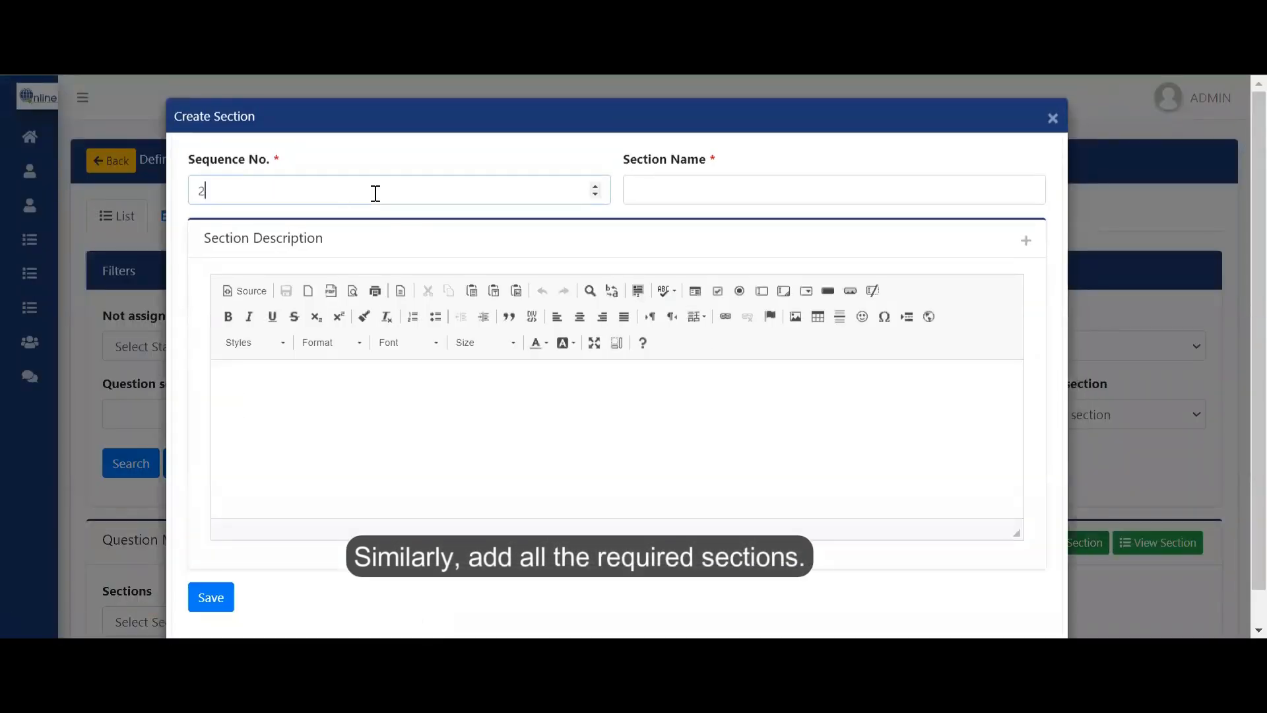
left_click(753, 189)
type("PHYSICS")
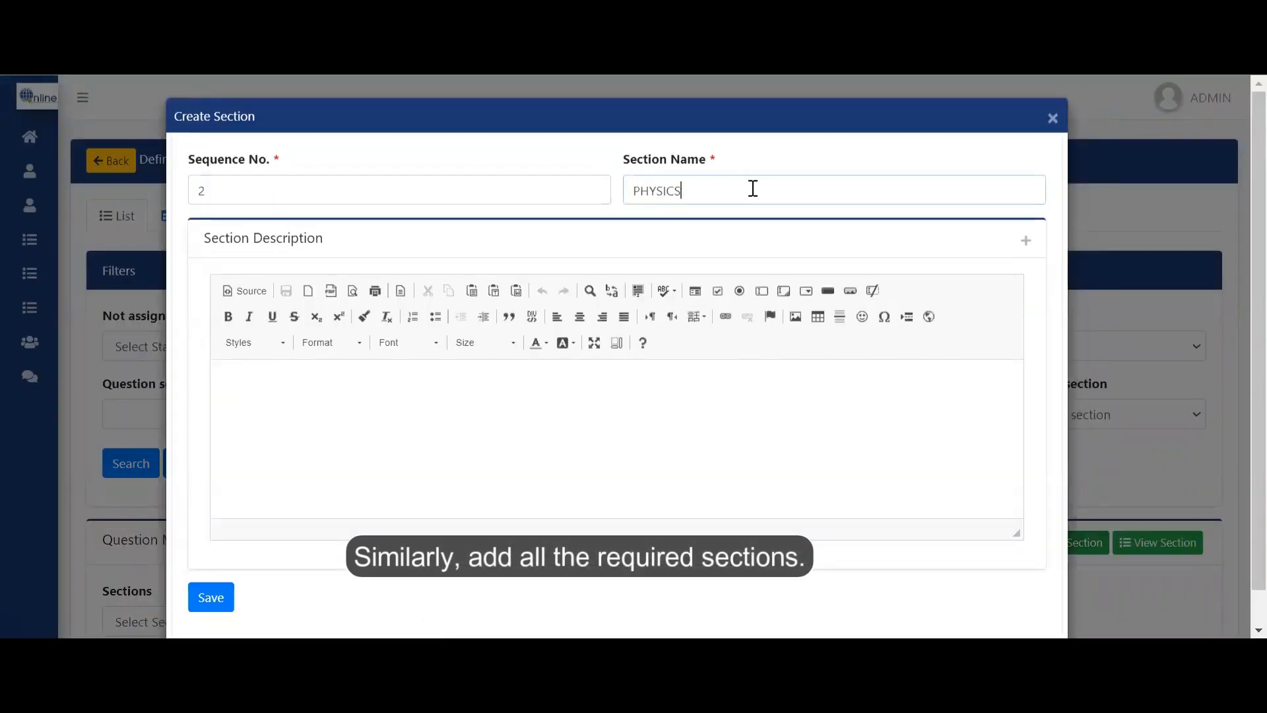
type(" SEC 2")
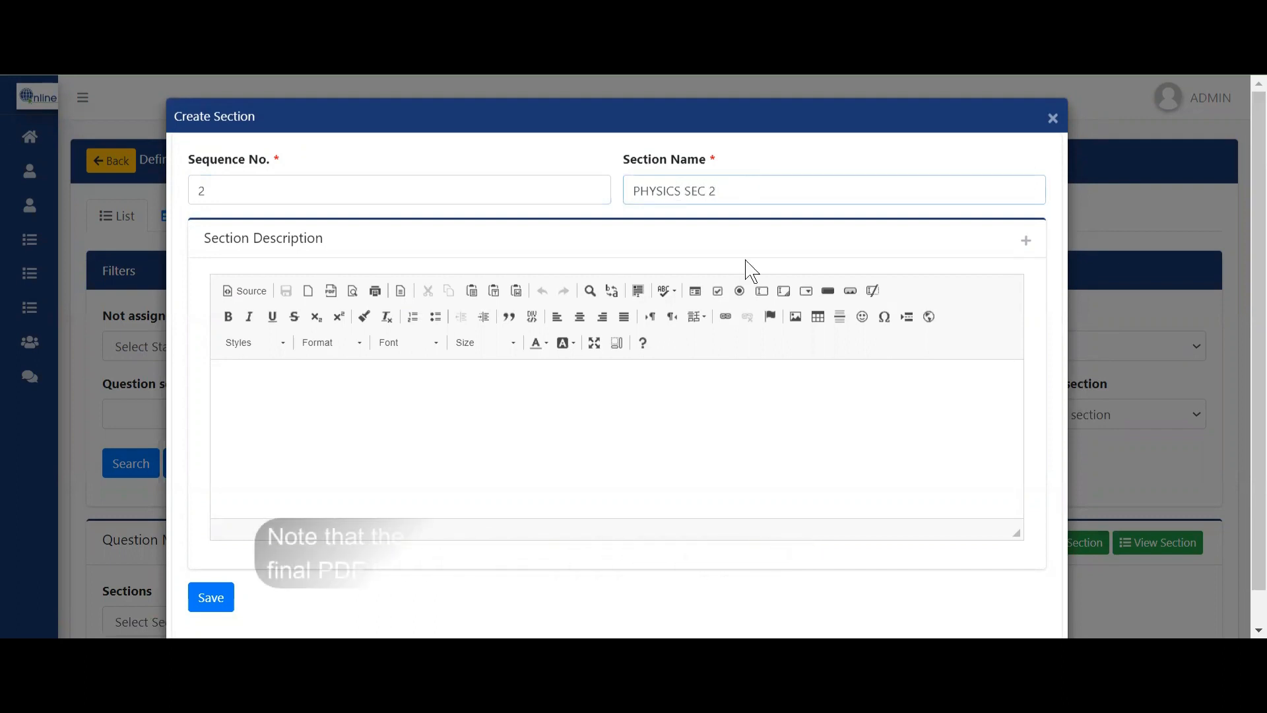
- Enter "Attempt any 10 questions" as the PHYSICS SEC 2 description, then save and confirm the new section
left_click(543, 407)
type("Attem")
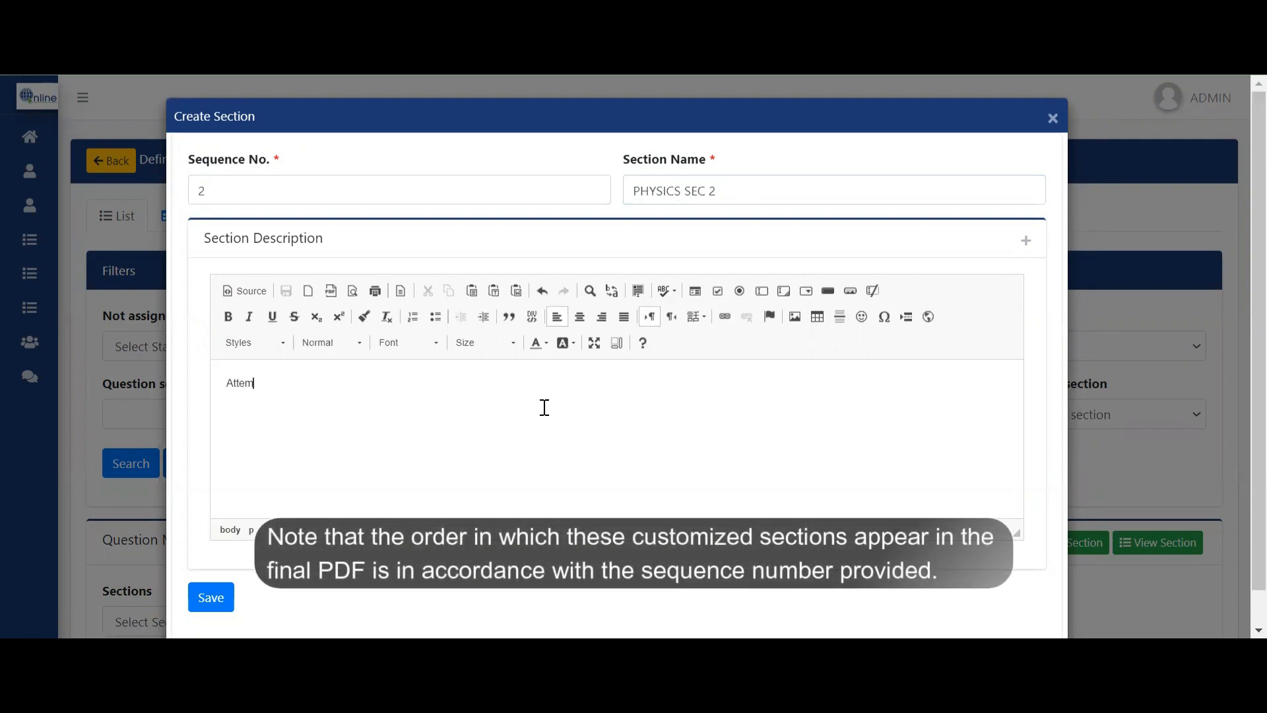
type("pt any 10 questions")
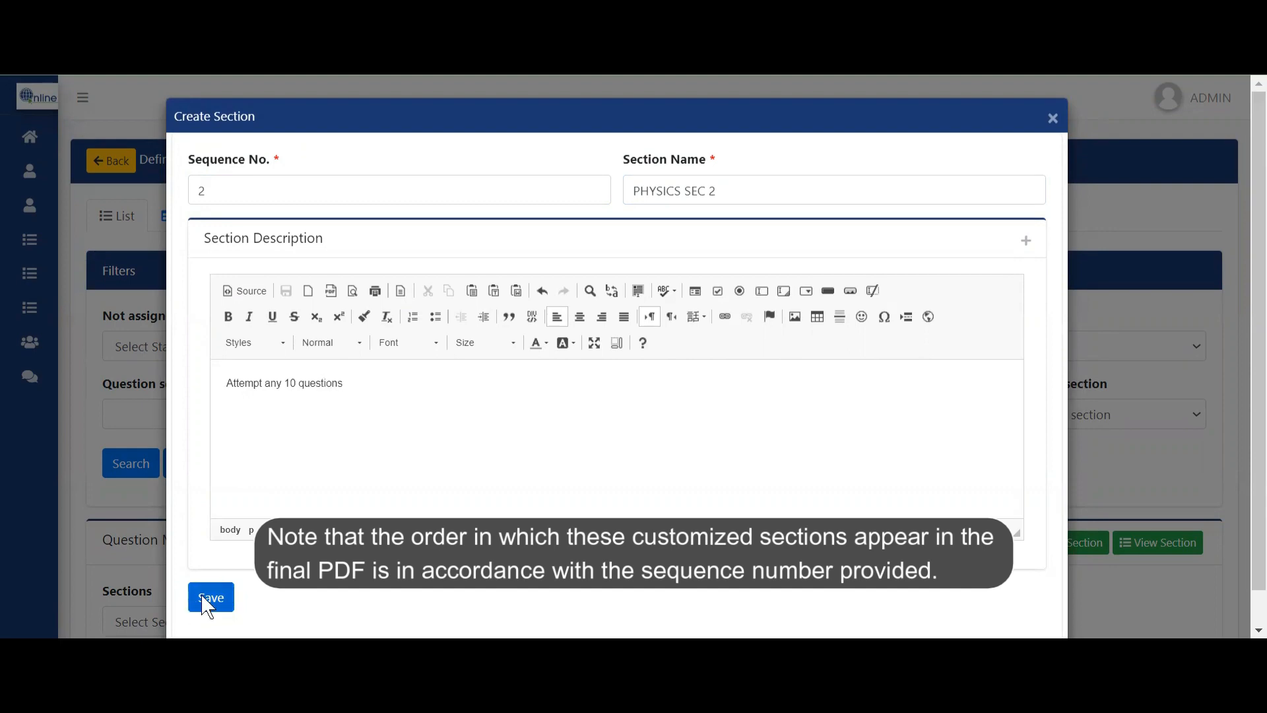
left_click(209, 607)
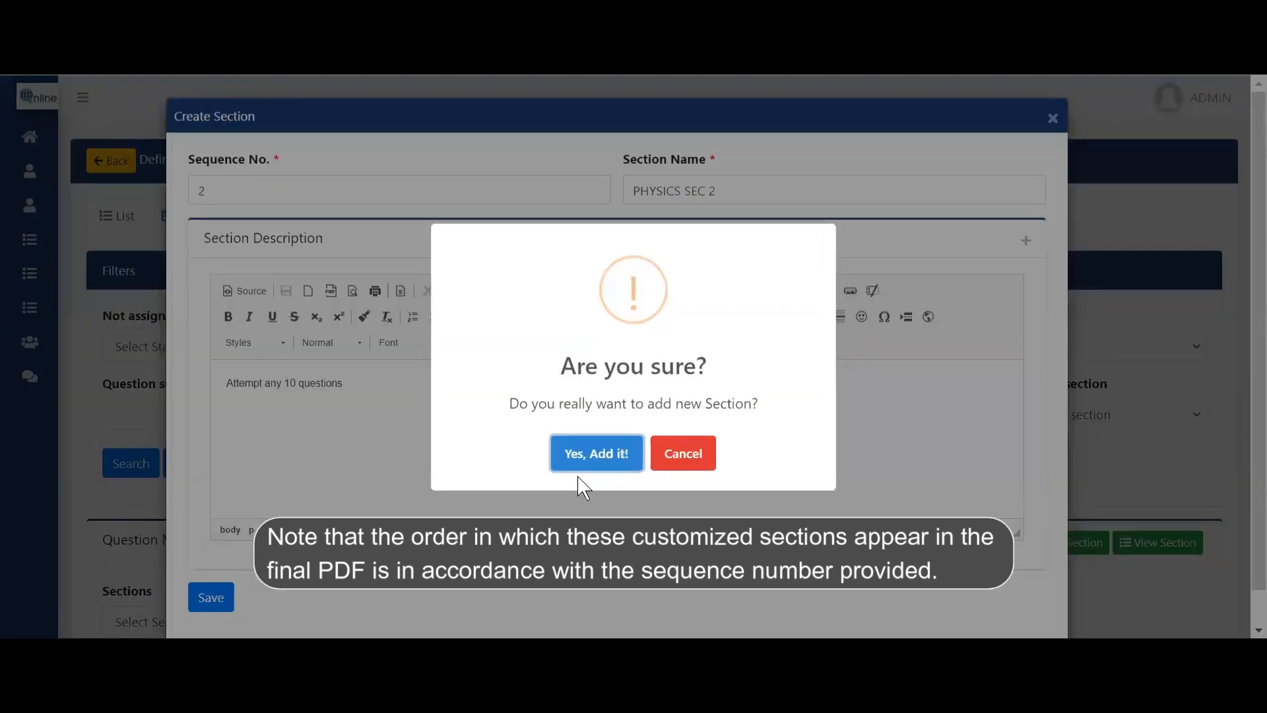
left_click(586, 464)
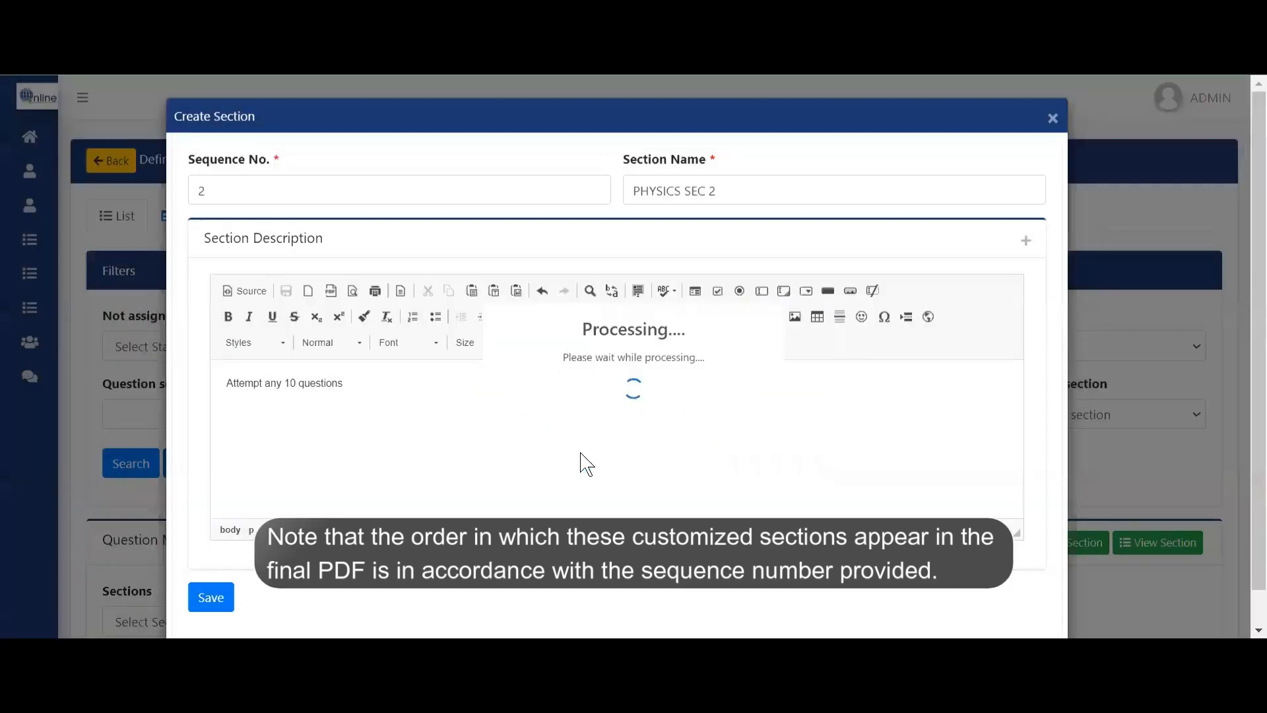
- Start another question paper section with sequence number 3 and the name CHEMISTRY SEC 1
left_click(619, 433)
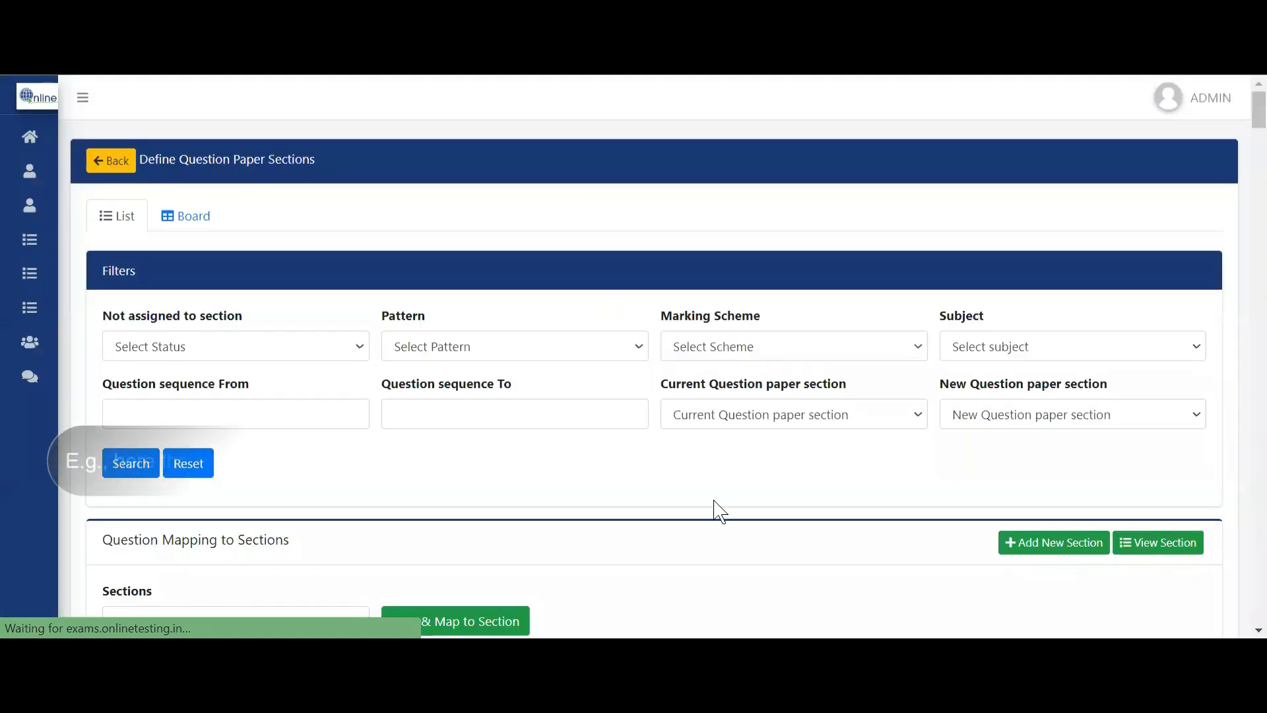
left_click(1008, 547)
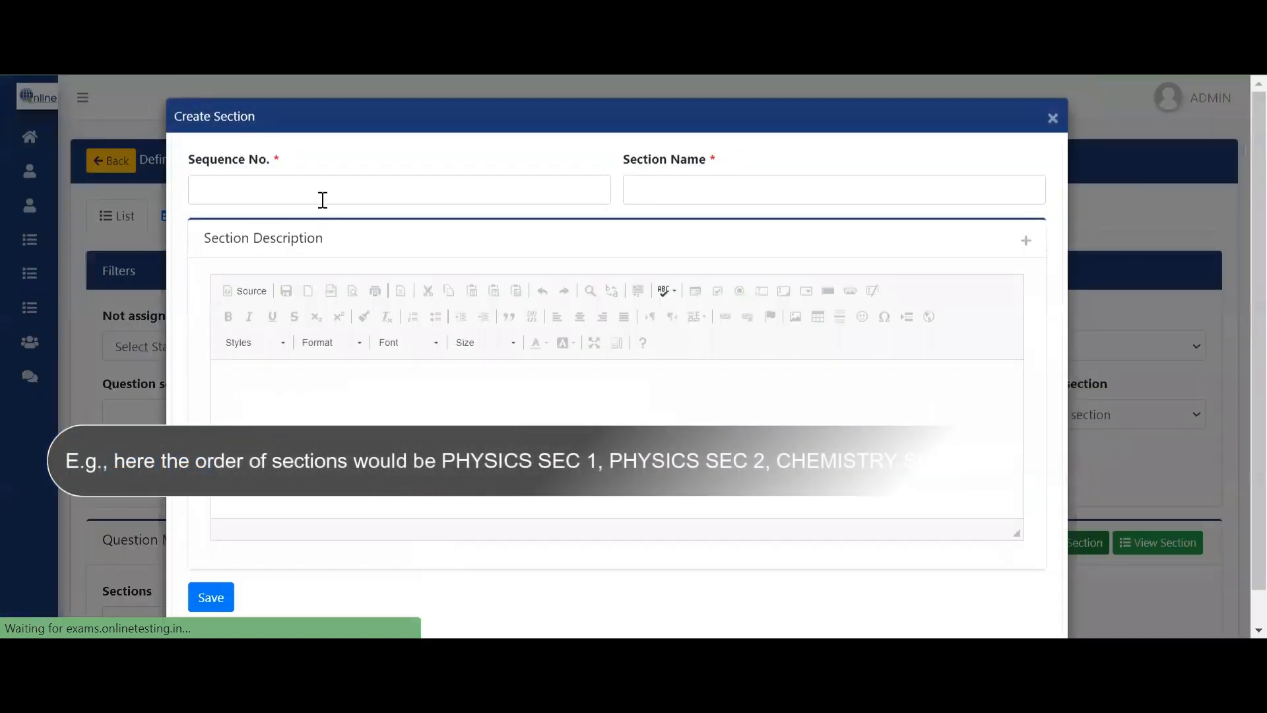
left_click(322, 188)
type("3")
left_click(740, 185)
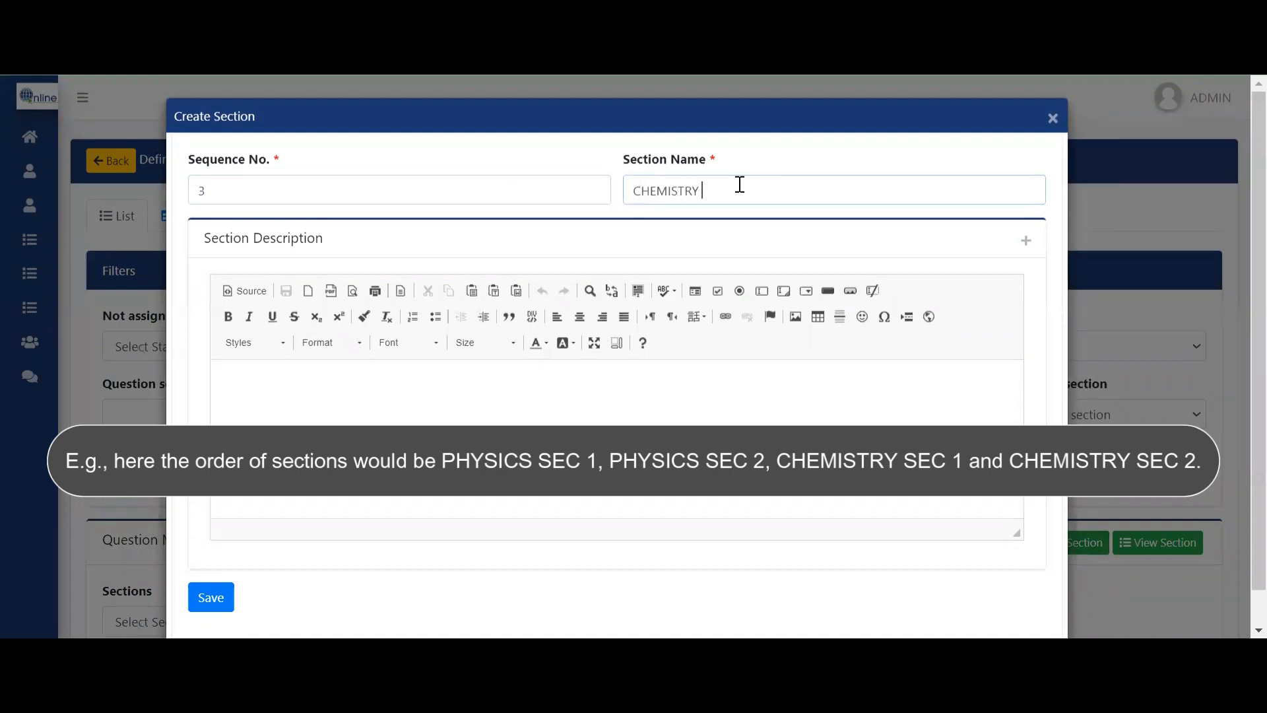
type("CHEMISTRY SEC 1")
- Enter "Attempt all questions" as the CHEMISTRY SEC 1 description, then save and confirm the new section
left_click(344, 375)
type("Attempt all questions")
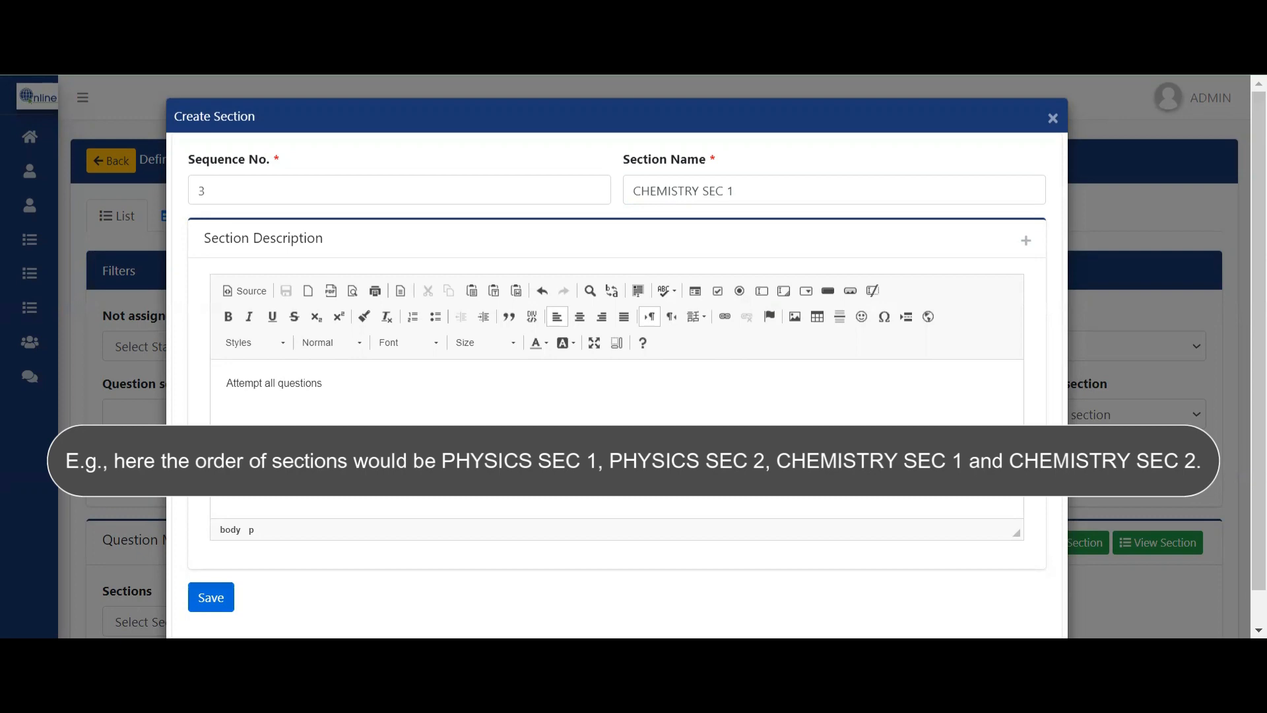
left_click(201, 601)
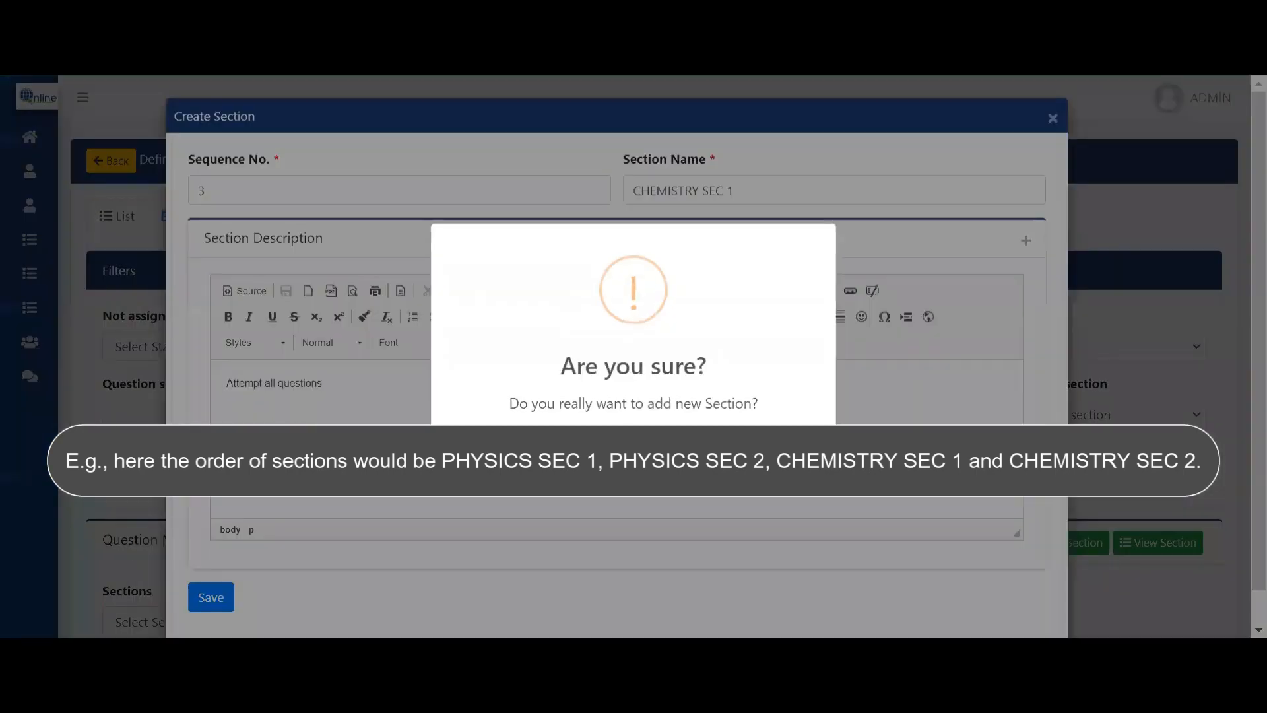
key("Return")
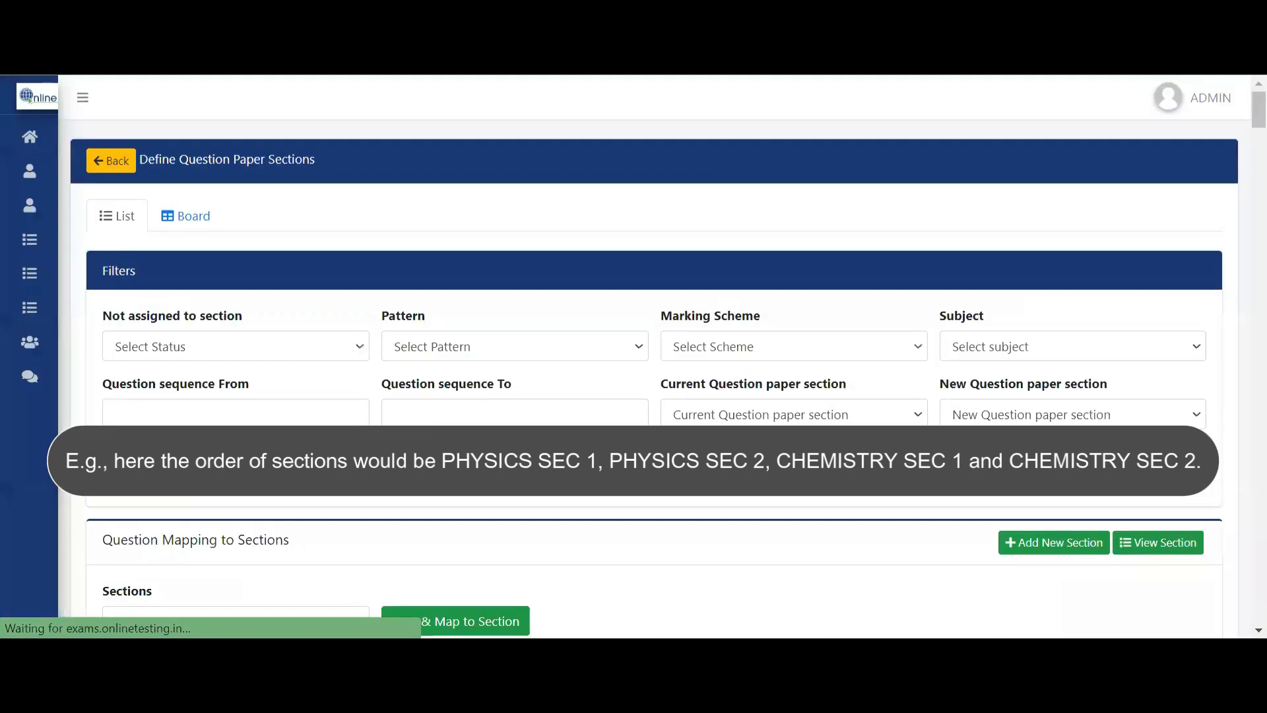
- Start another question paper section with sequence number 4 and the name CHEMISTRY SEC 2
left_click(1021, 541)
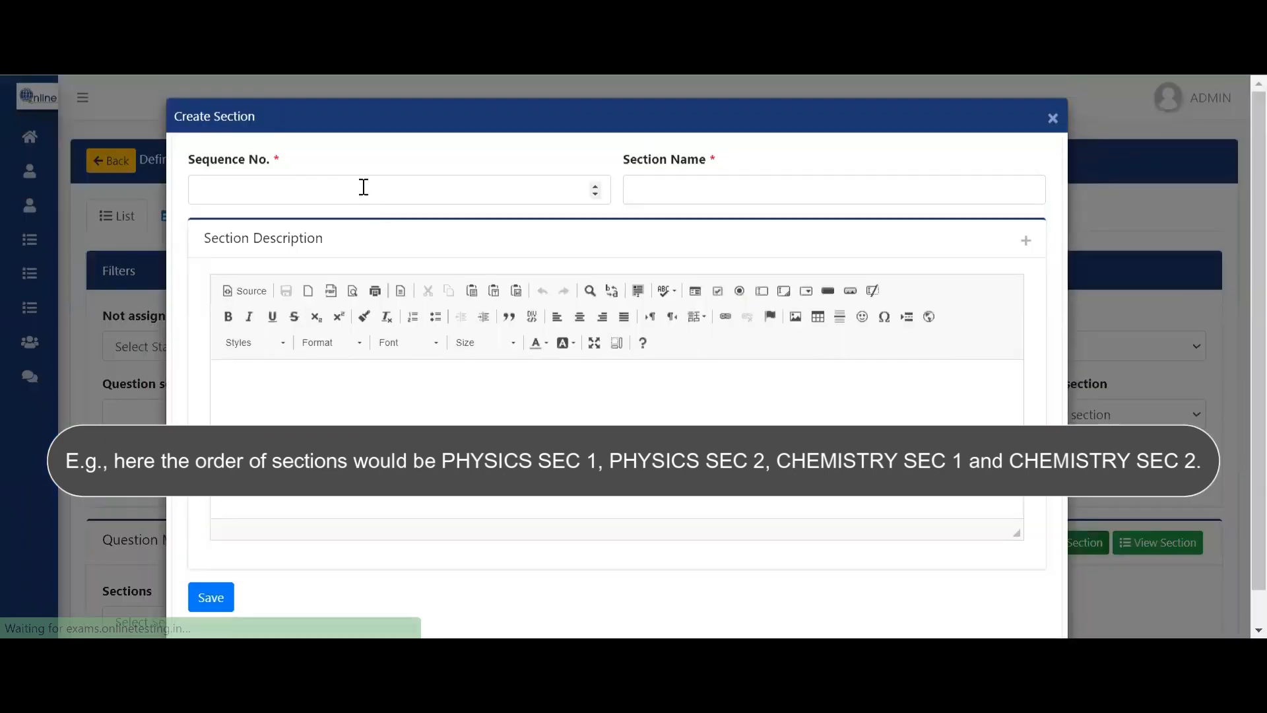
left_click(363, 187)
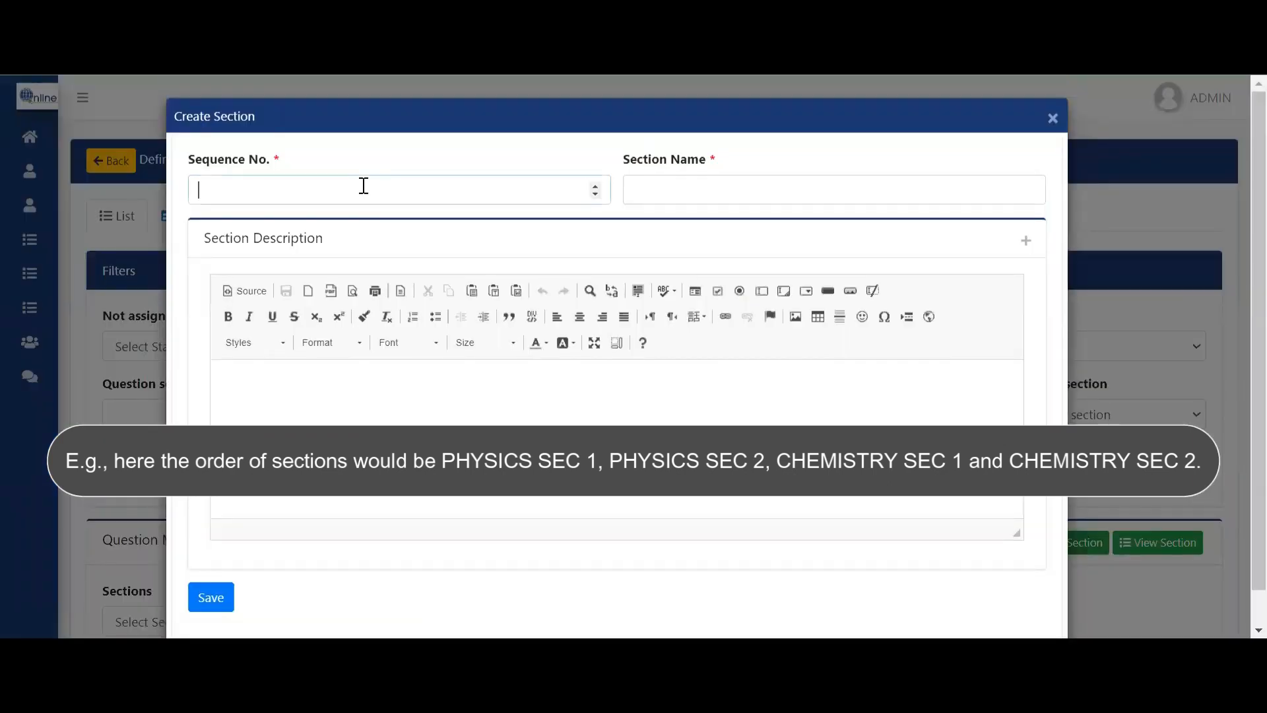
left_click(665, 186)
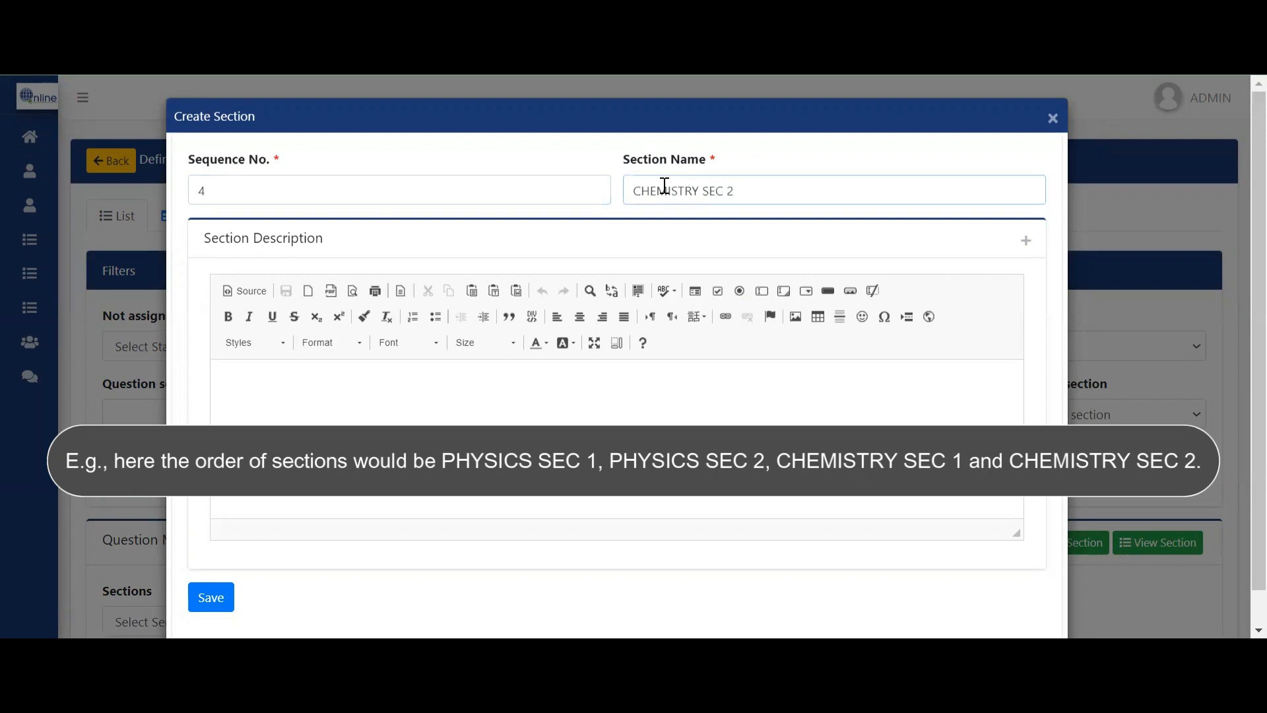
- Enter "Attempt any 10 questions" as the CHEMISTRY SEC 2 description, then save and confirm the new section
left_click(469, 419)
type("Attemp")
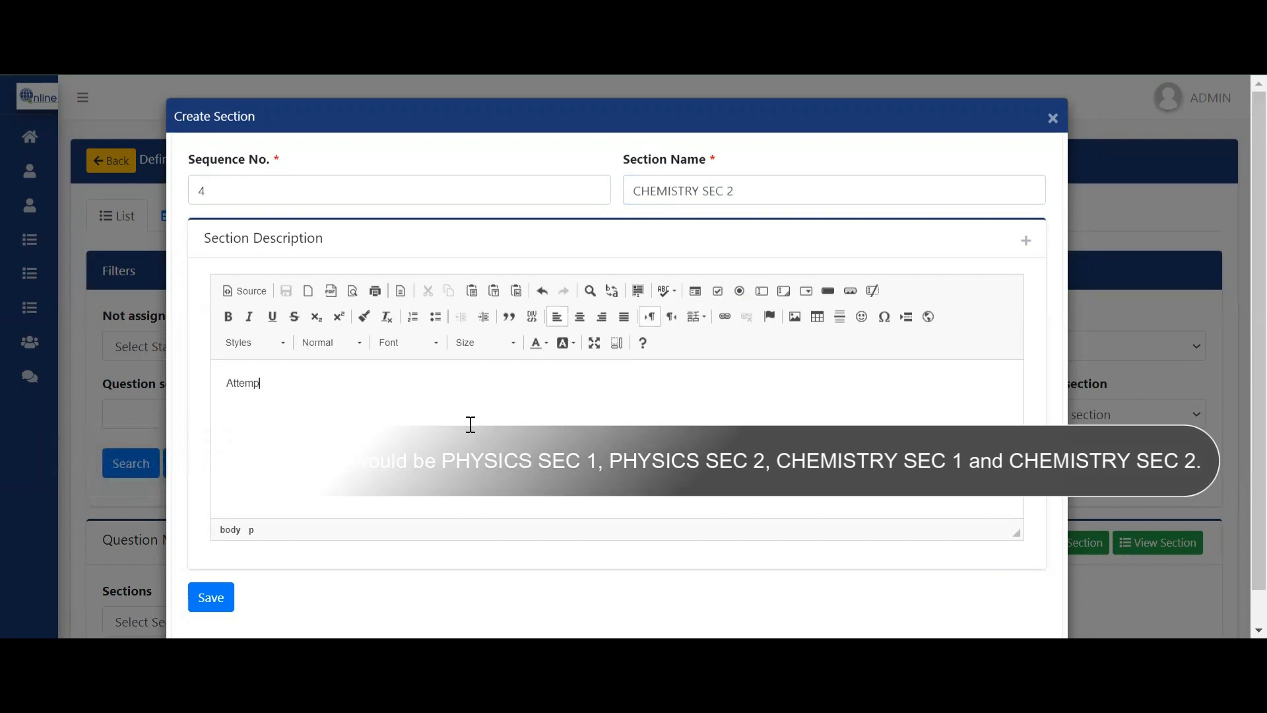
type("t any 10 questions")
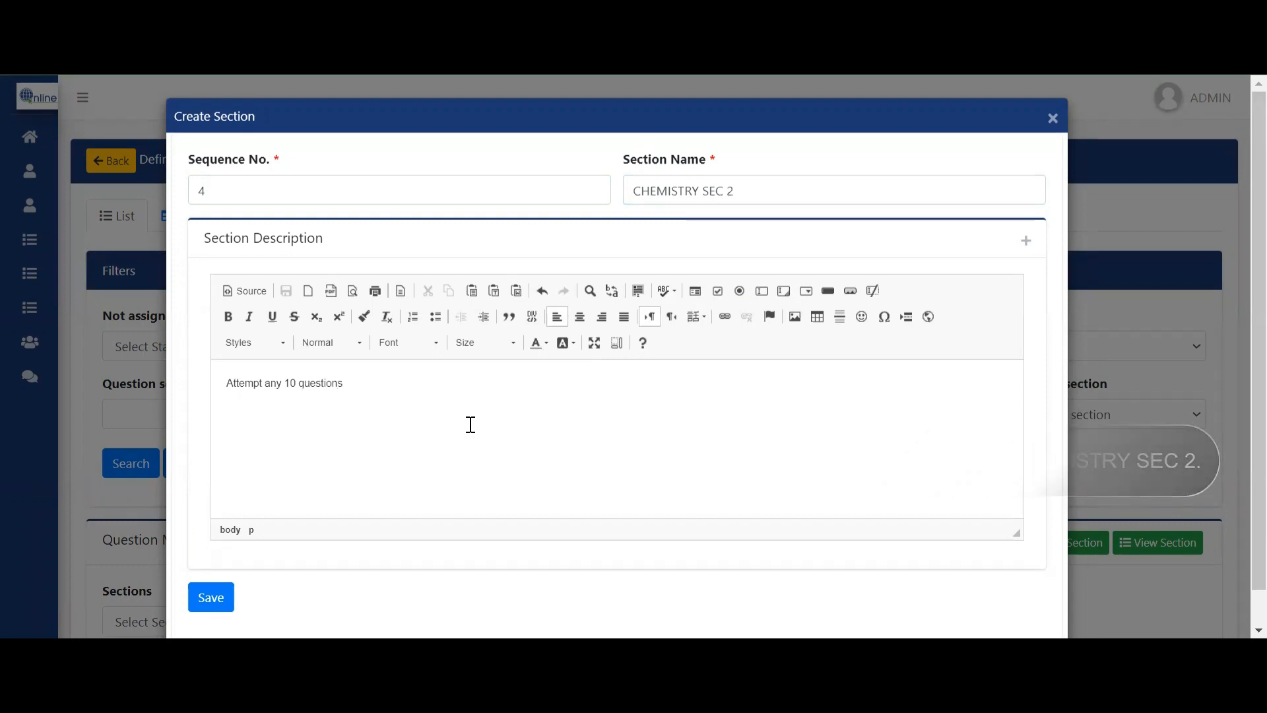
left_click(210, 601)
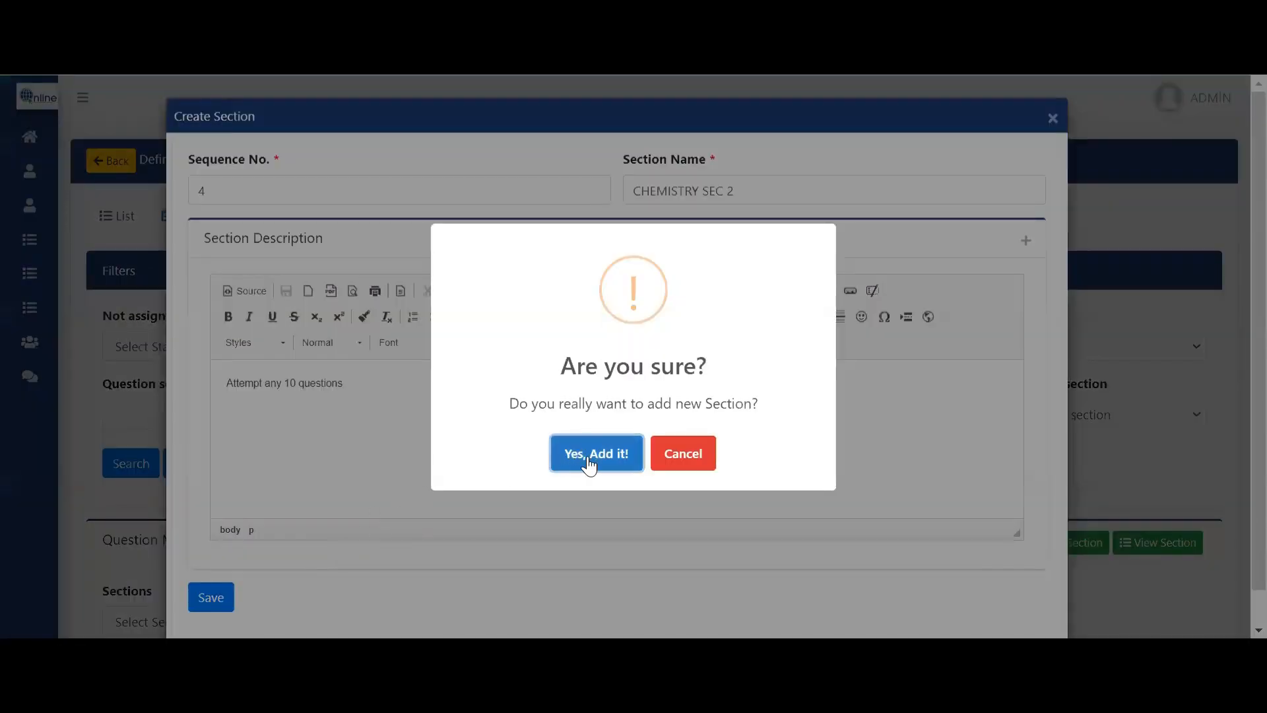
left_click(588, 455)
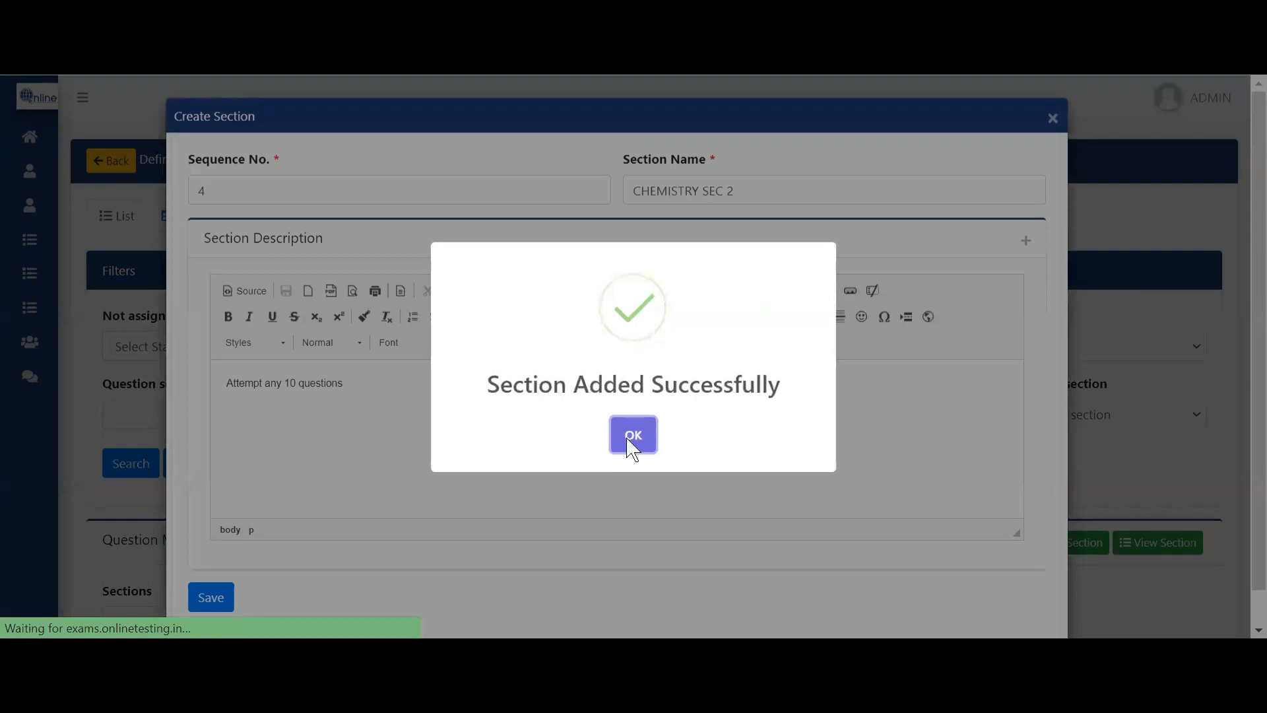
left_click(630, 436)
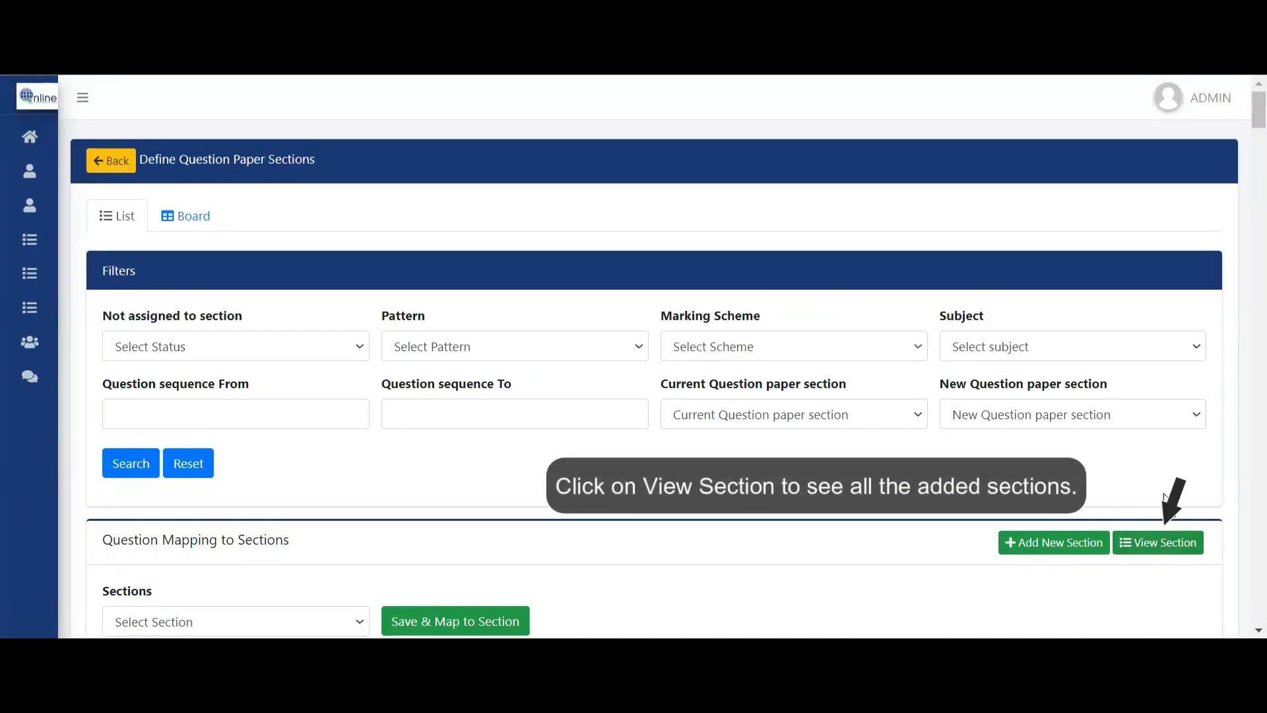
- Review the list of added sections, close it and switch the question mapping to the Board view
left_click(1160, 545)
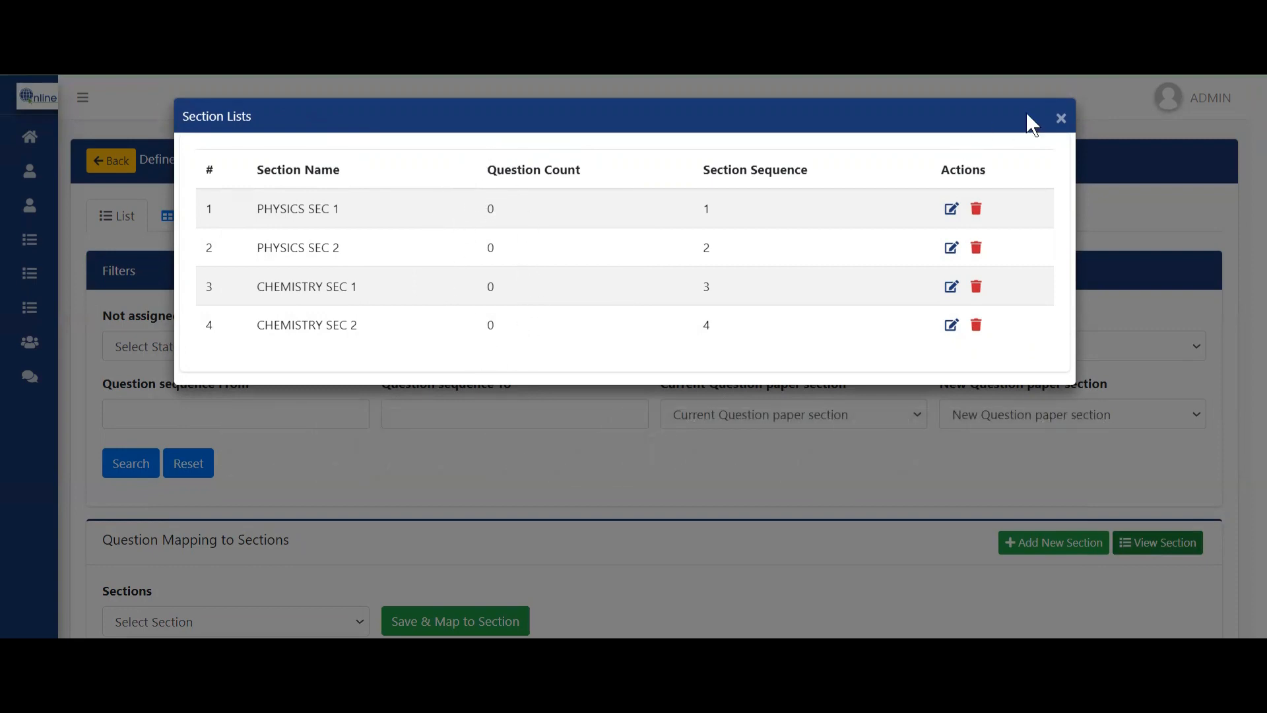
left_click(1060, 121)
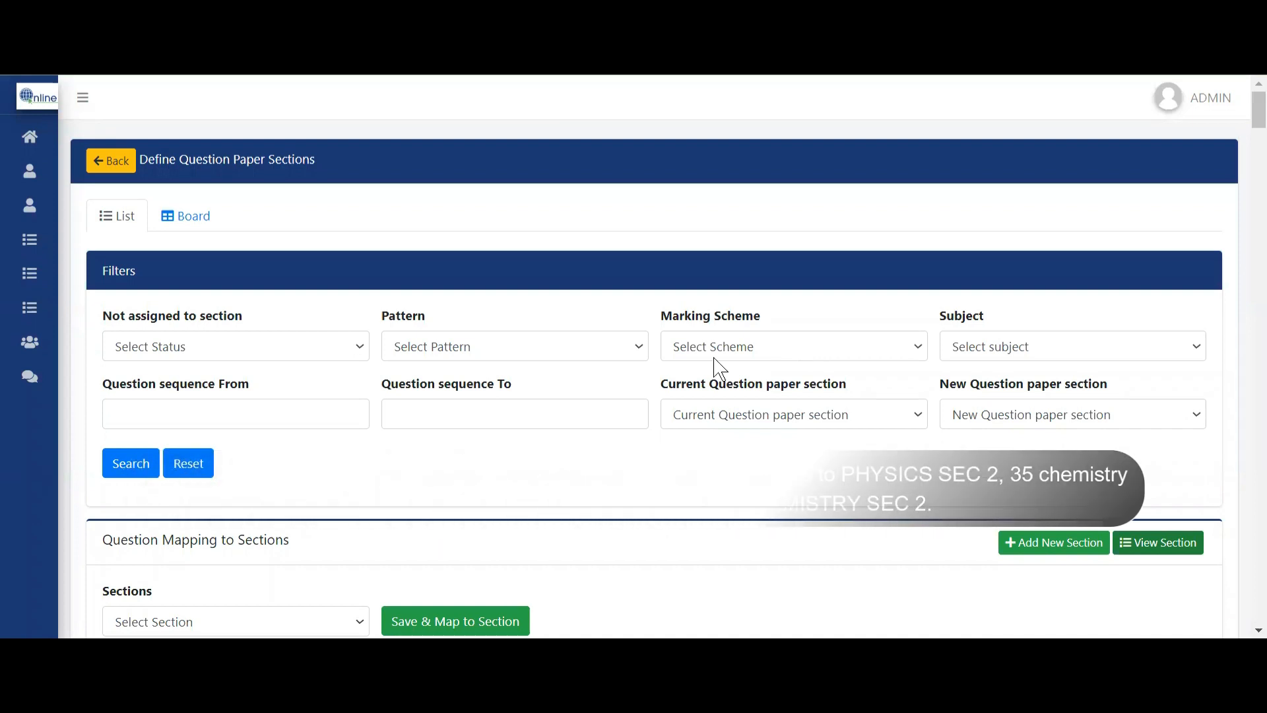
left_click(190, 223)
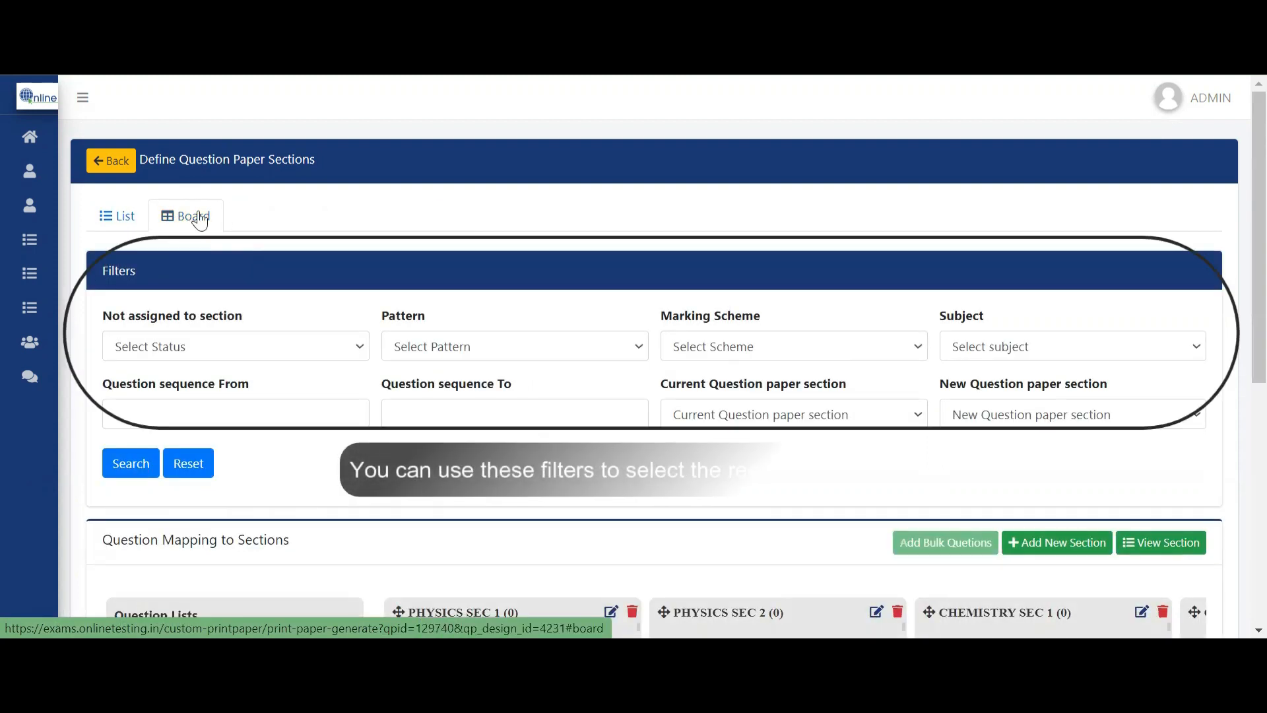
- Filter the board to Physics questions not assigned to any section and look through the question list
left_click(338, 350)
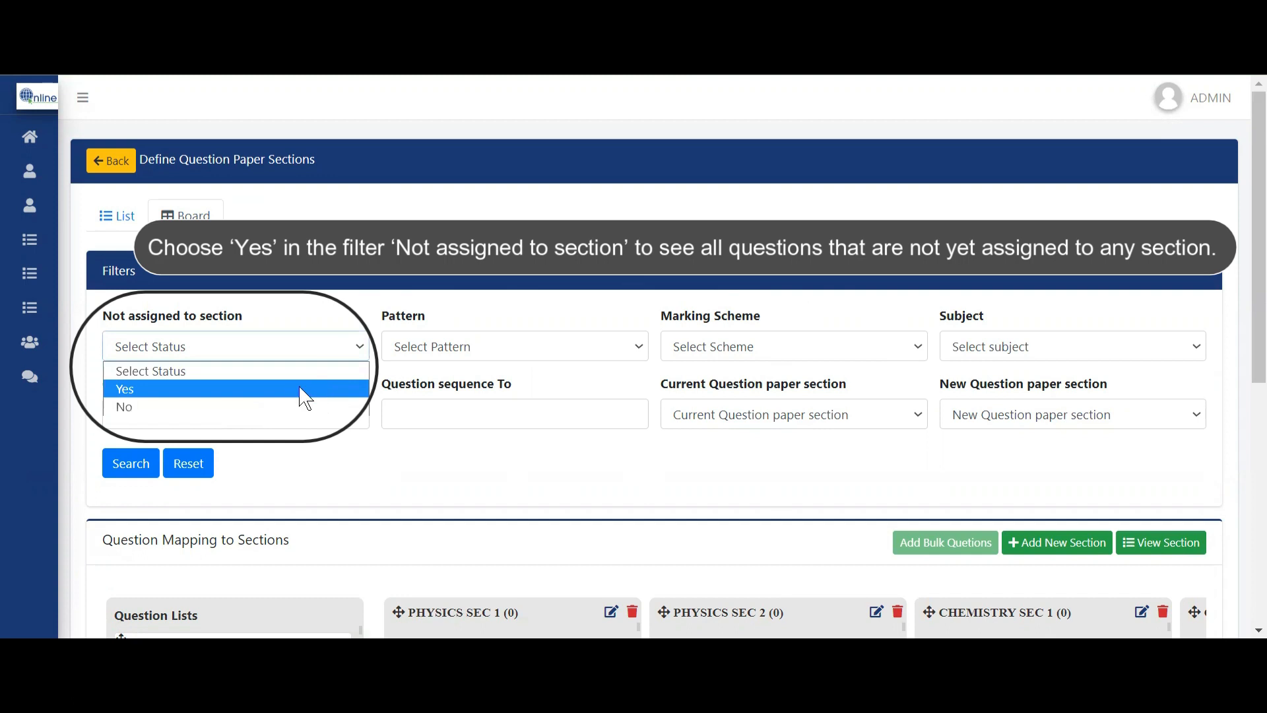
left_click(330, 389)
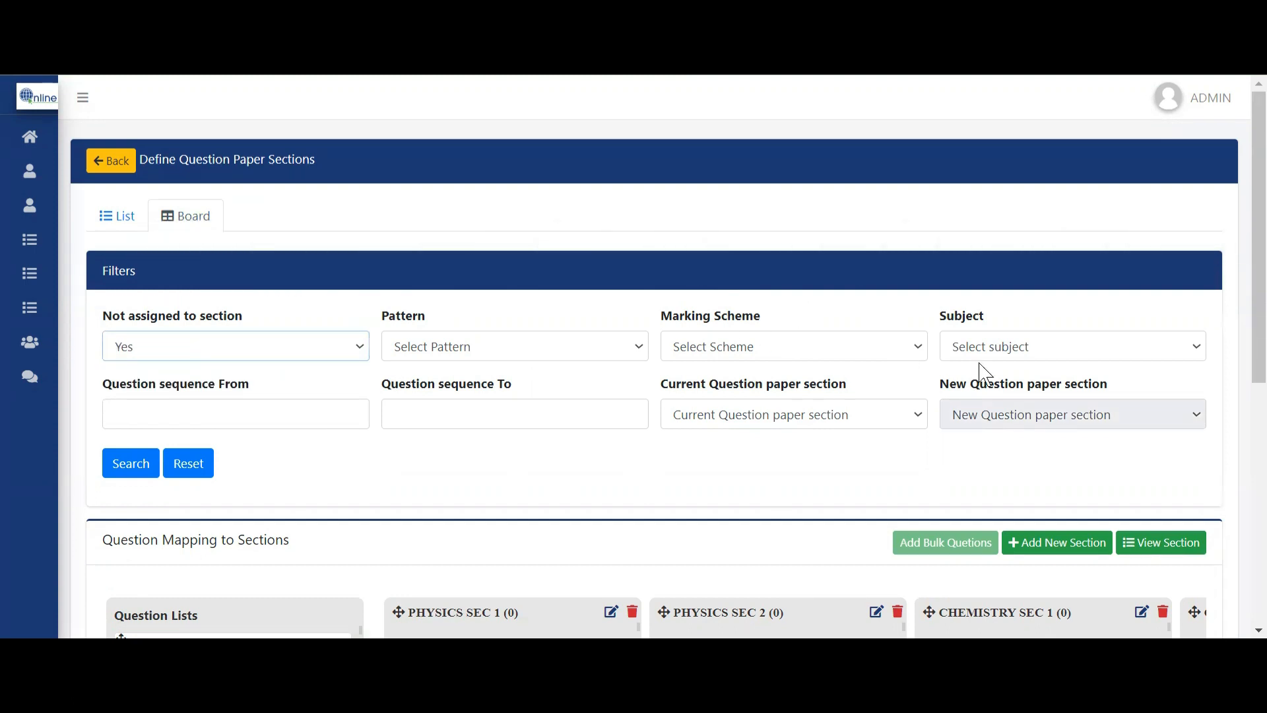
left_click(1053, 356)
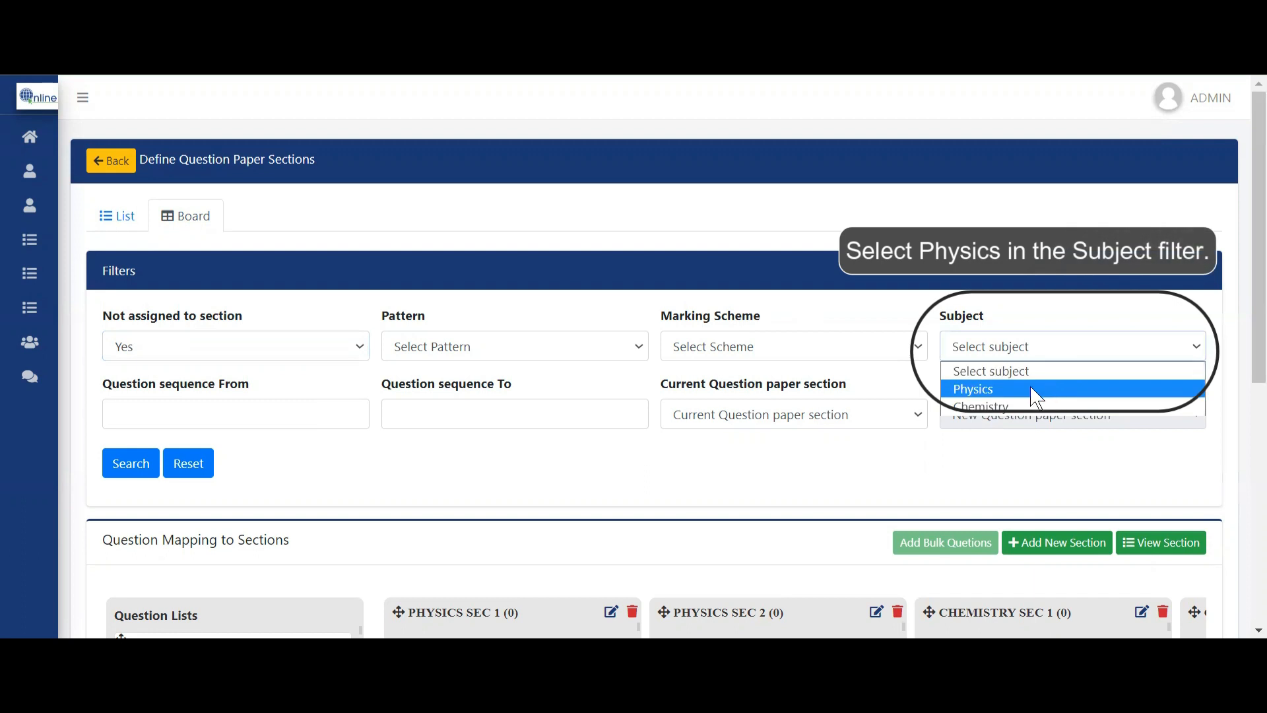
left_click(1064, 394)
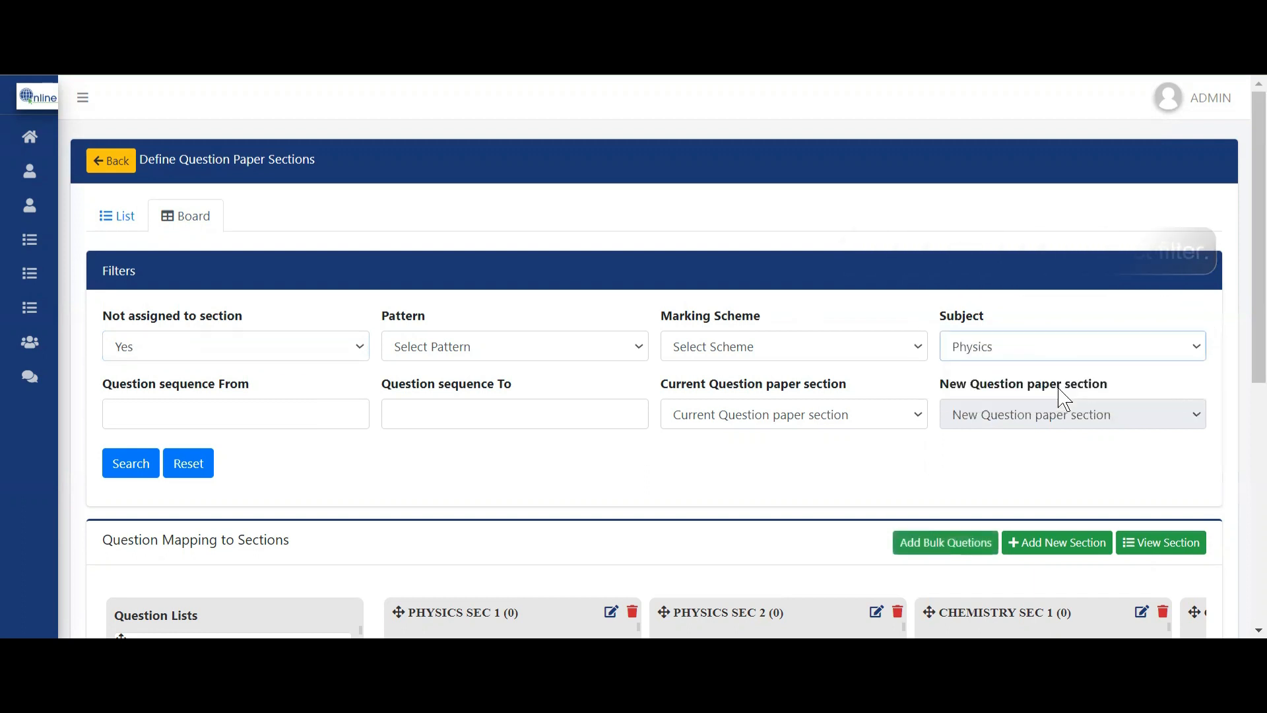
left_click(134, 465)
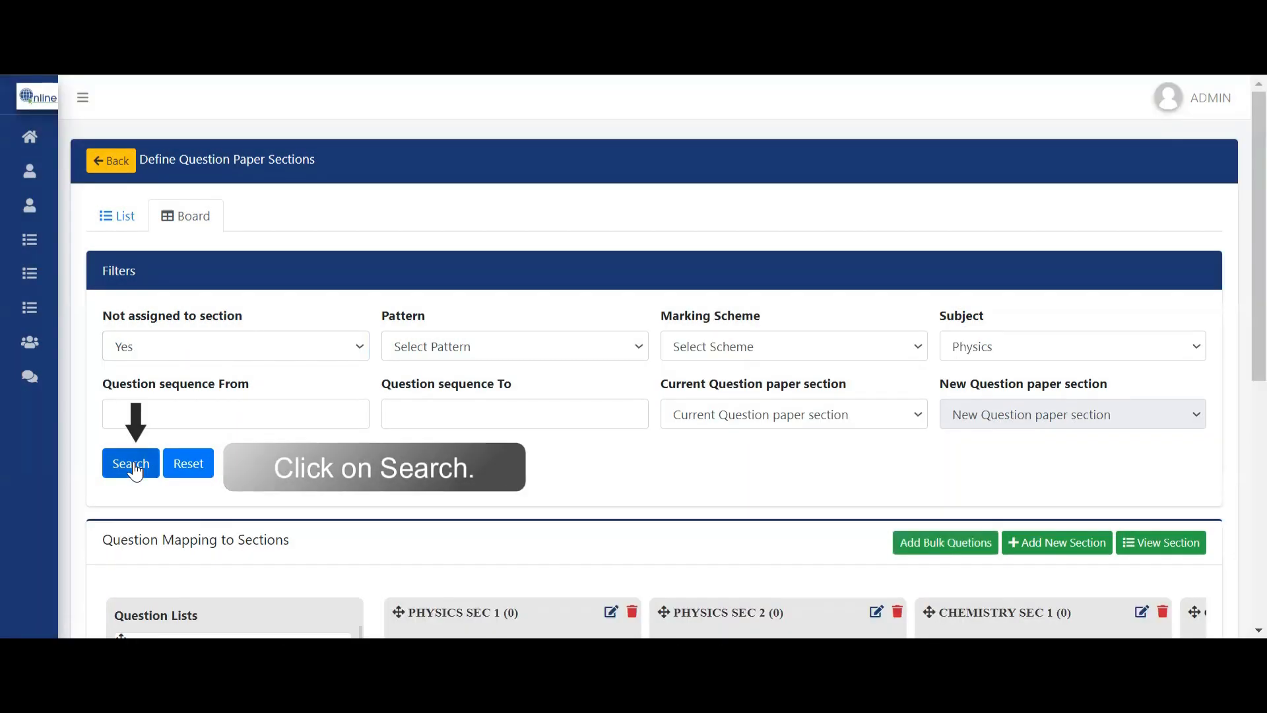
left_click_drag(1256, 253, 1248, 453)
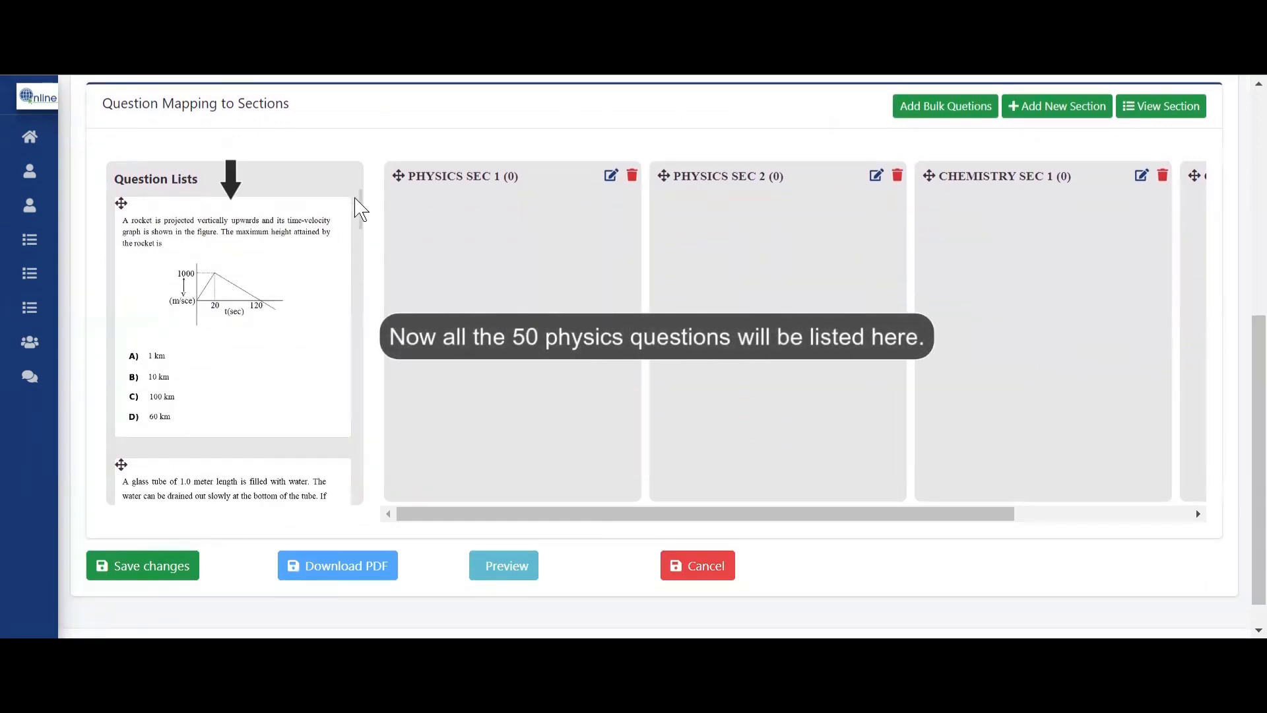
scroll(361, 204, "down", 10)
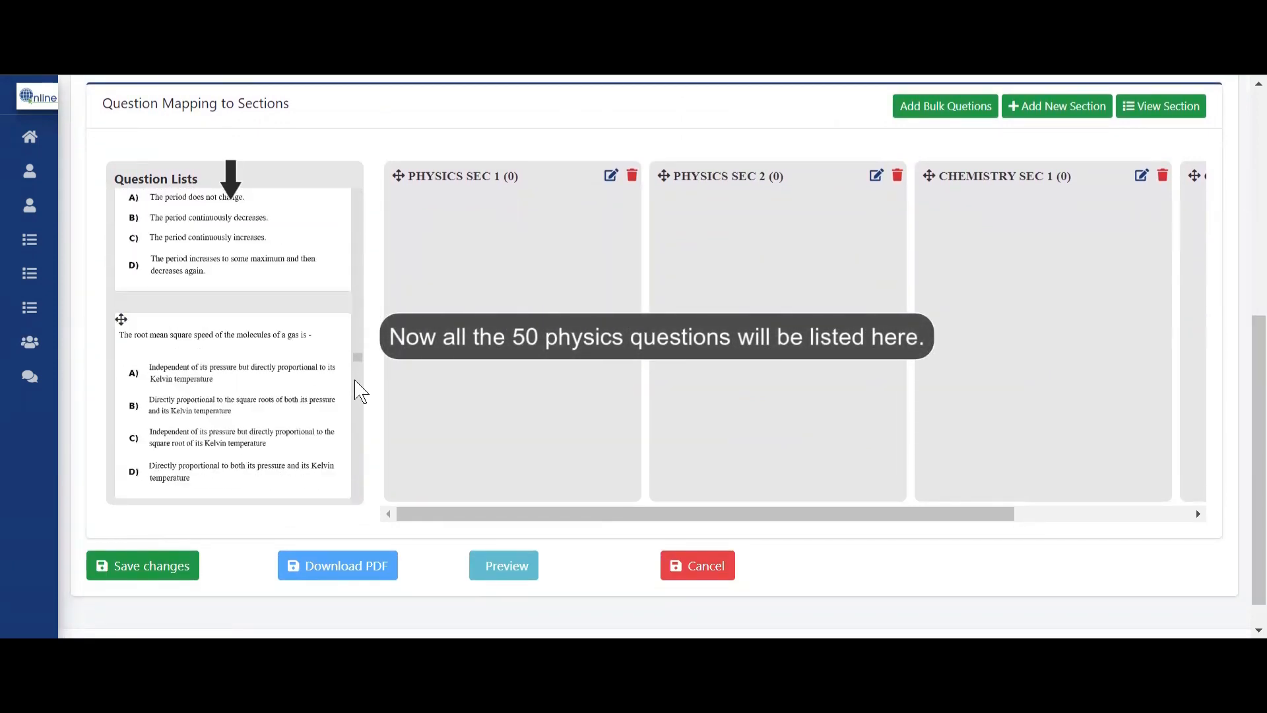
scroll(360, 394, "down", 10)
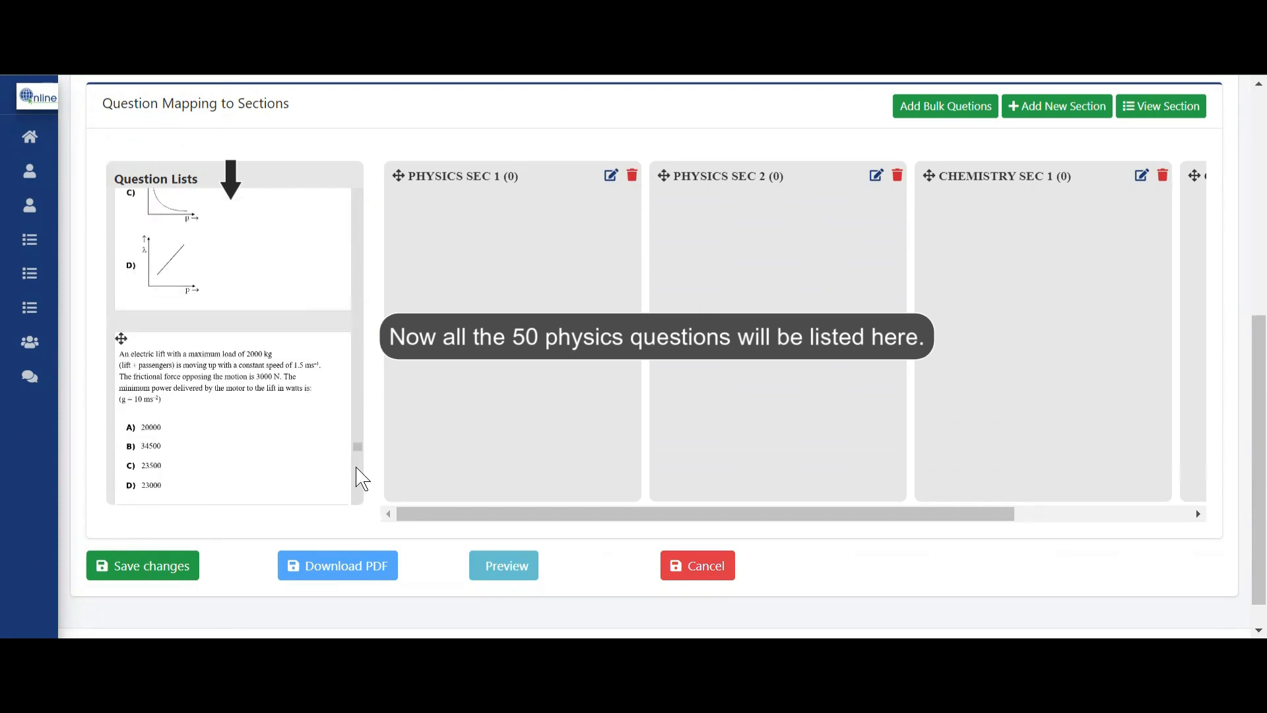
left_click_drag(354, 492, 354, 517)
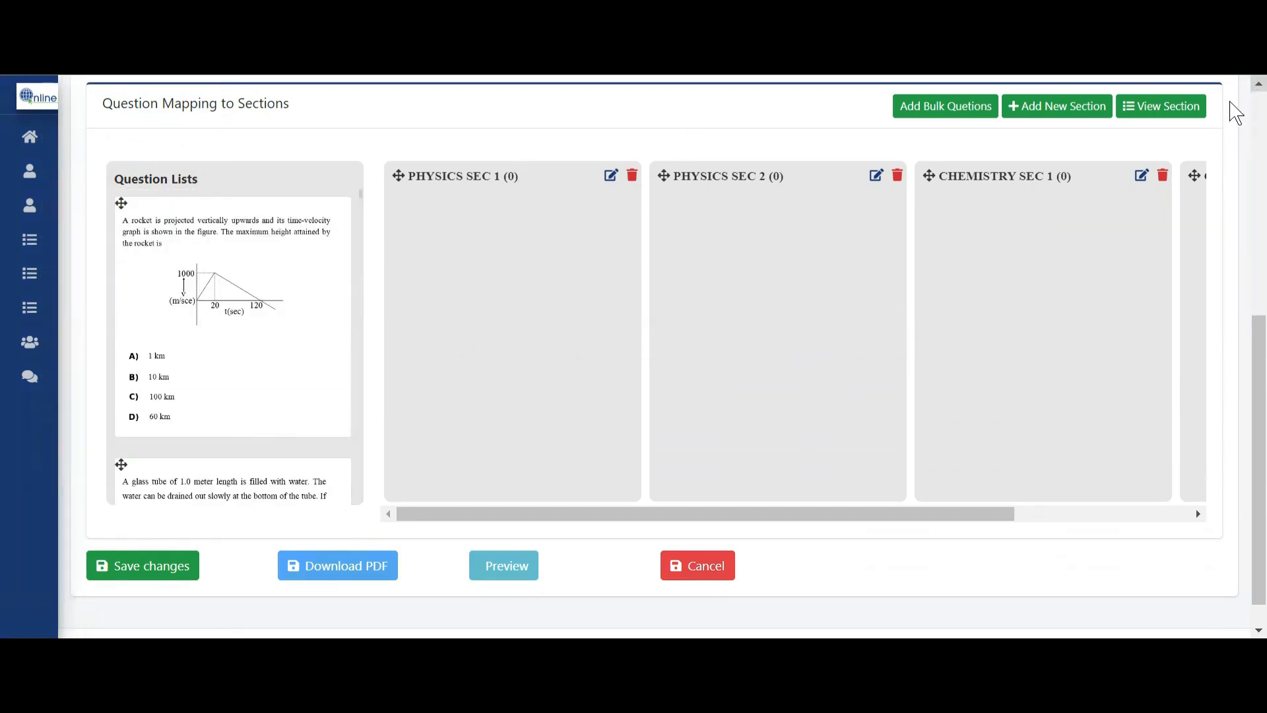
- Add 35 of the listed Physics questions in bulk to PHYSICS SEC 1
left_click(946, 109)
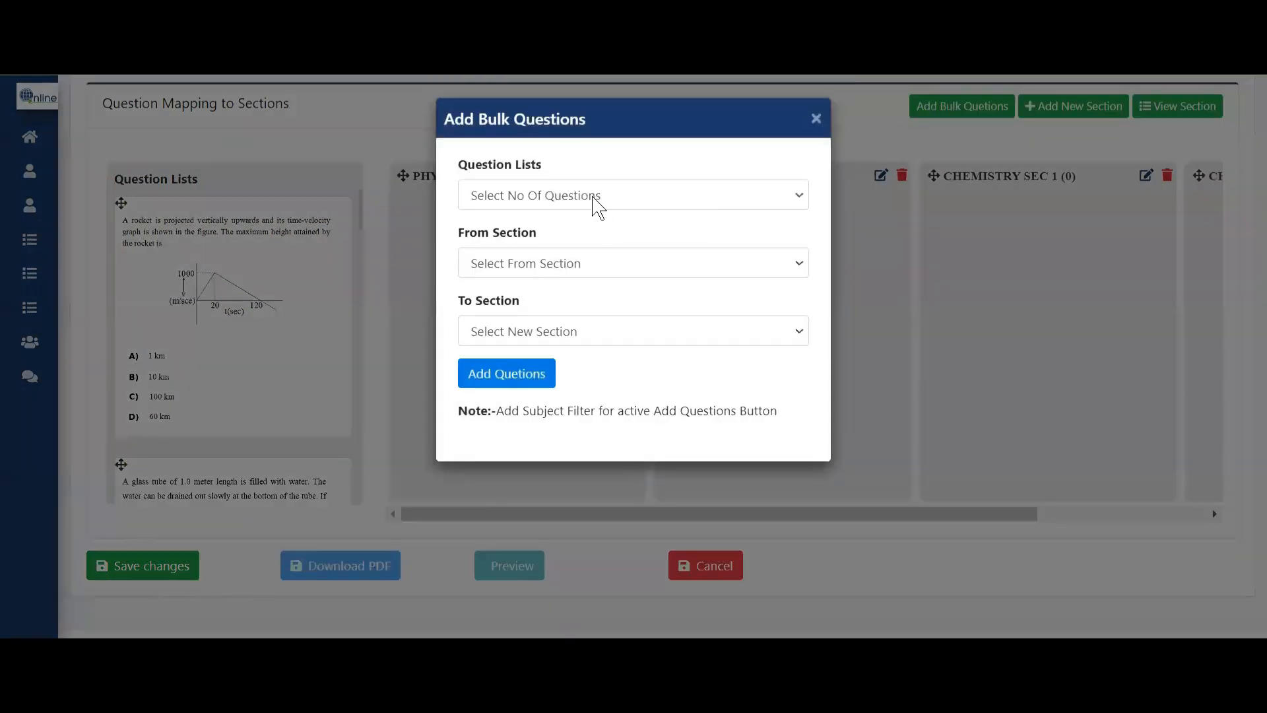
left_click(596, 208)
left_click_drag(799, 259, 802, 225)
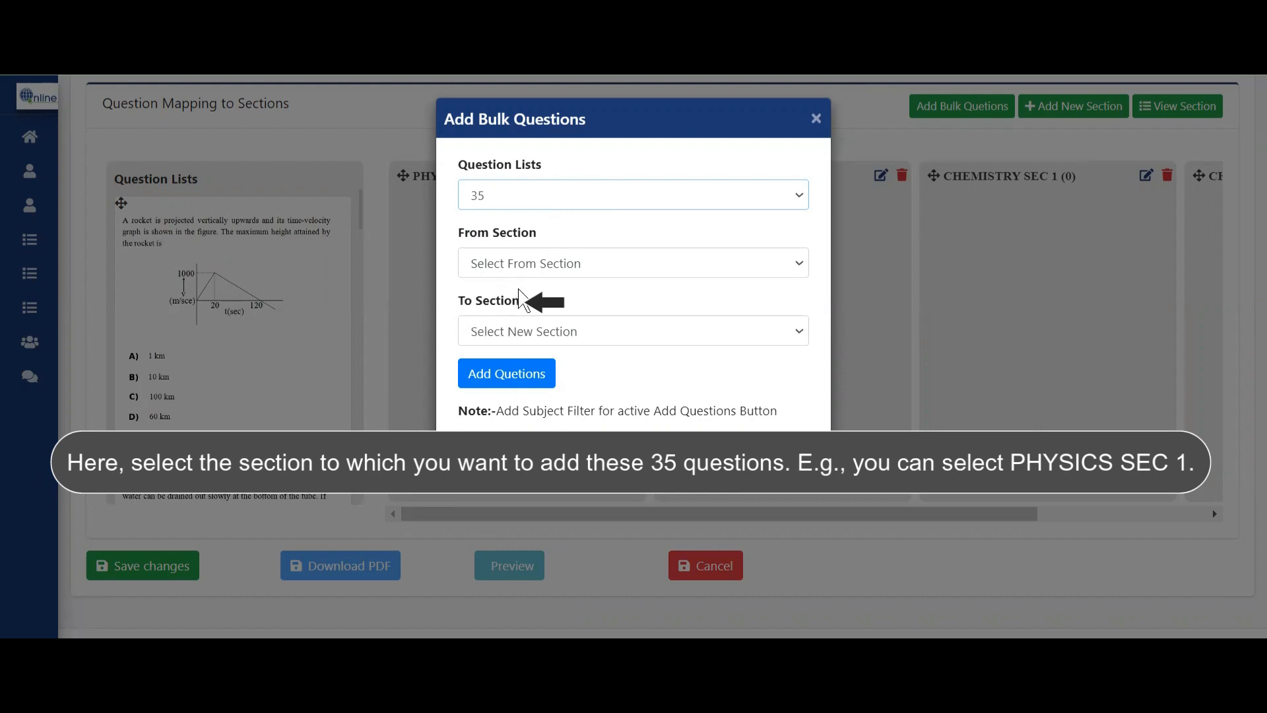
left_click(533, 333)
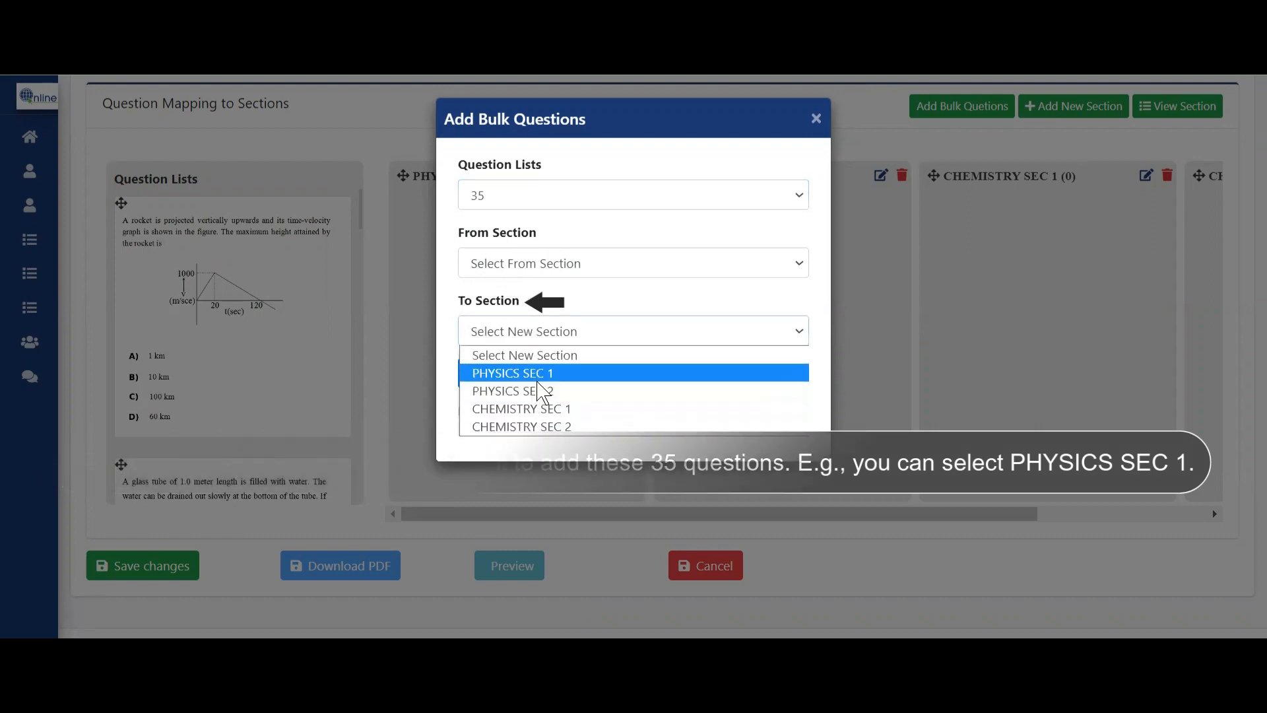
left_click(543, 374)
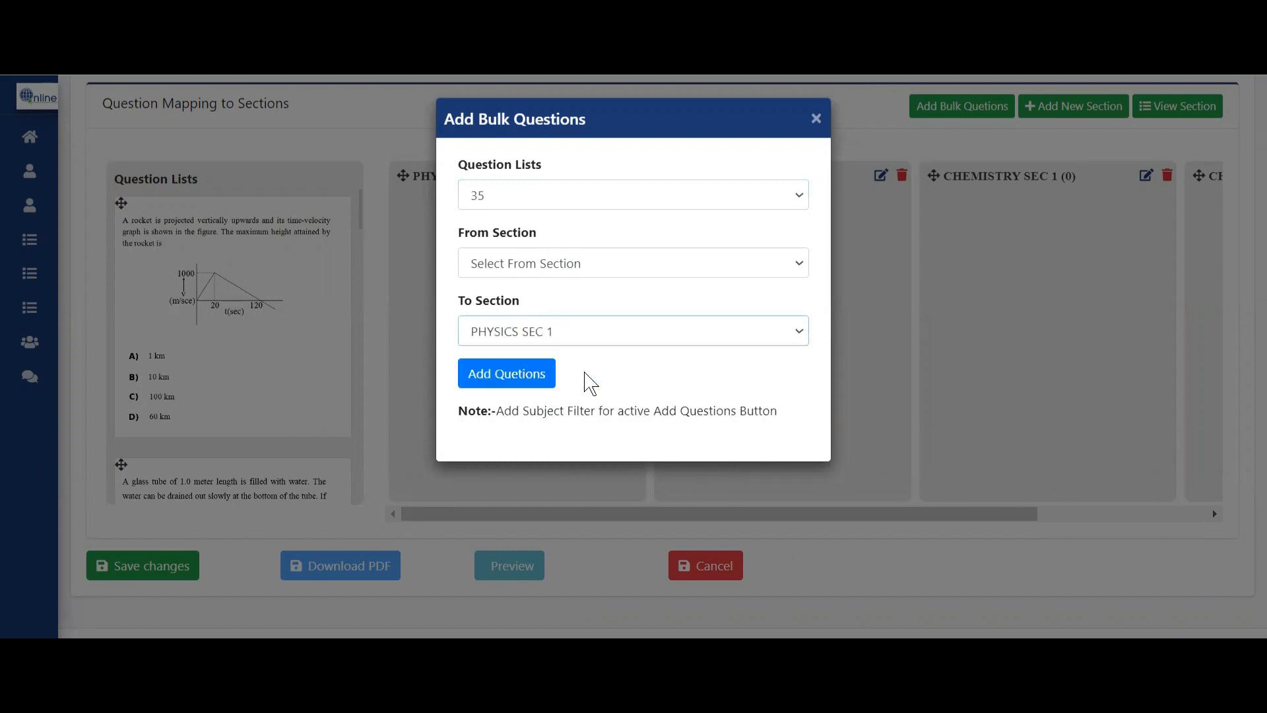
left_click(507, 382)
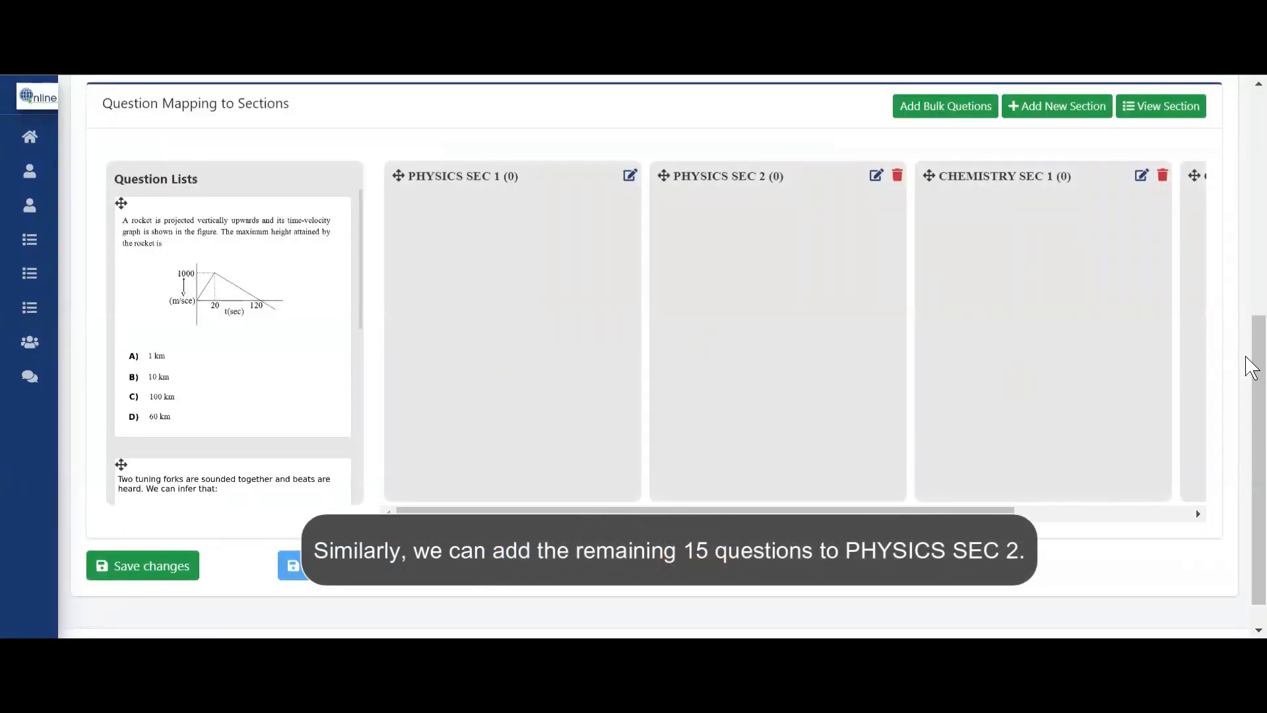
- Add the remaining 15 Physics questions in bulk to PHYSICS SEC 2
left_click_drag(1252, 367, 1248, 244)
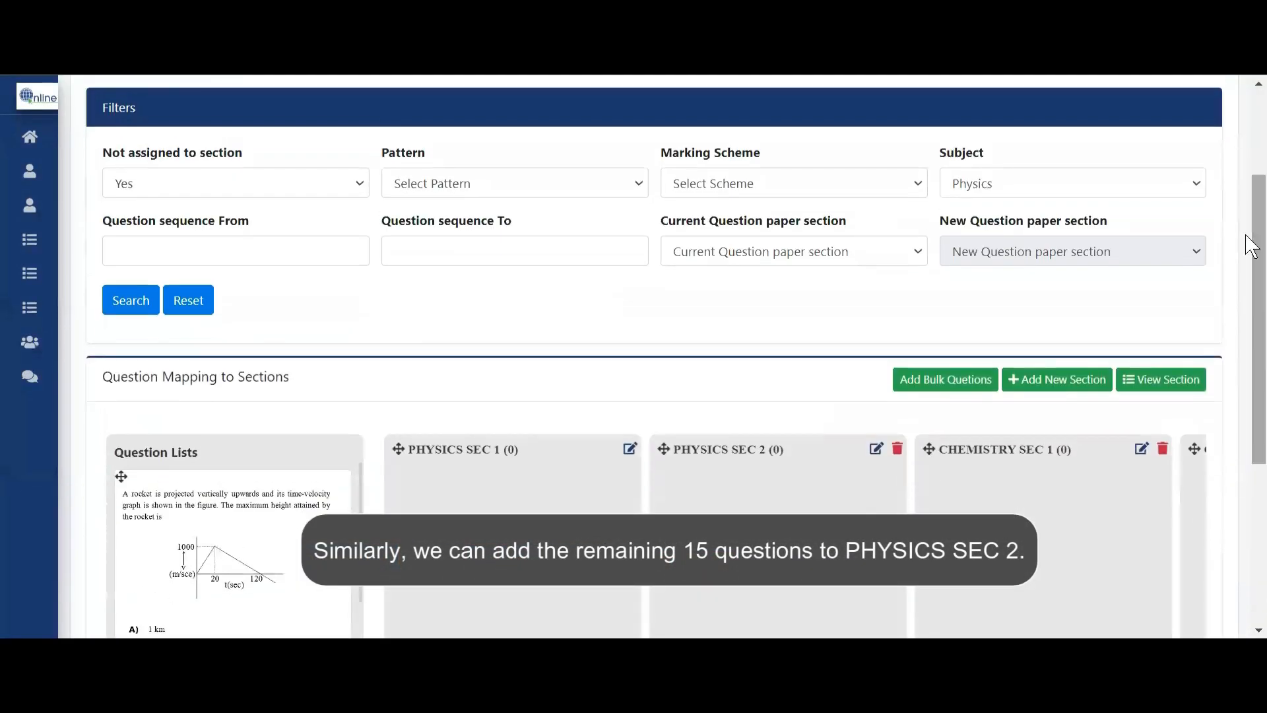
left_click(945, 378)
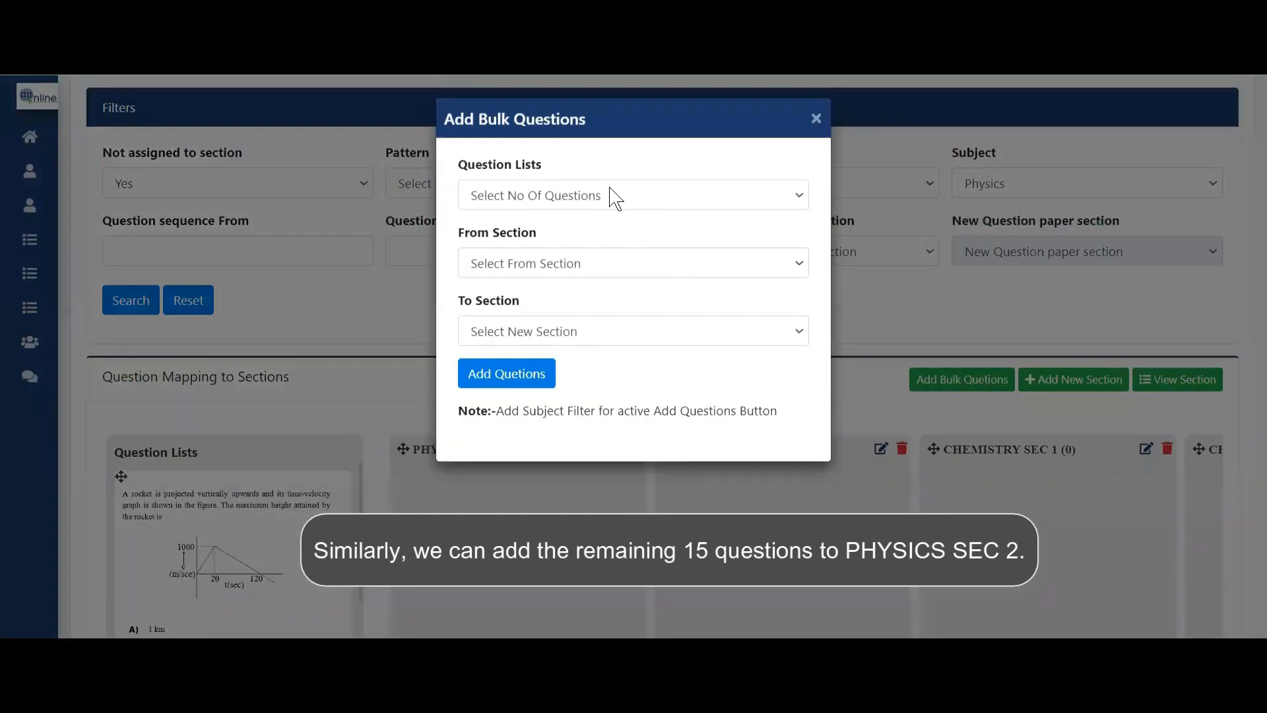
left_click(616, 195)
type("15")
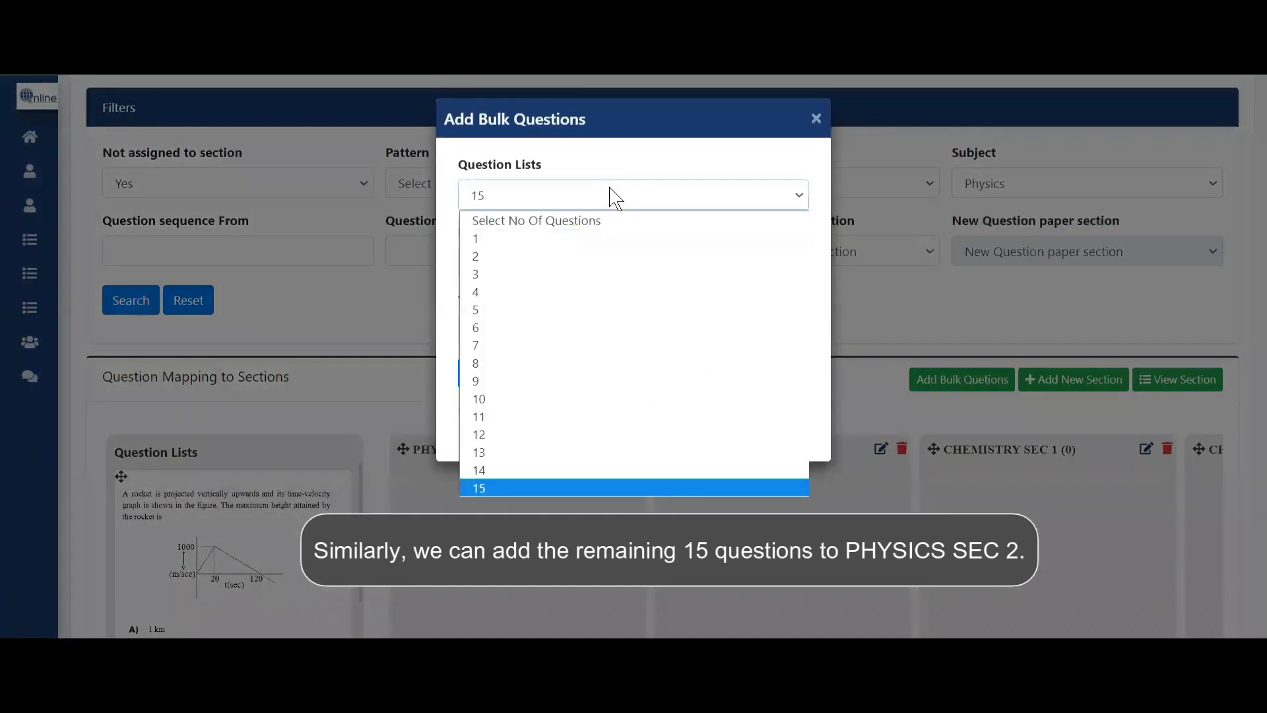
key("Return")
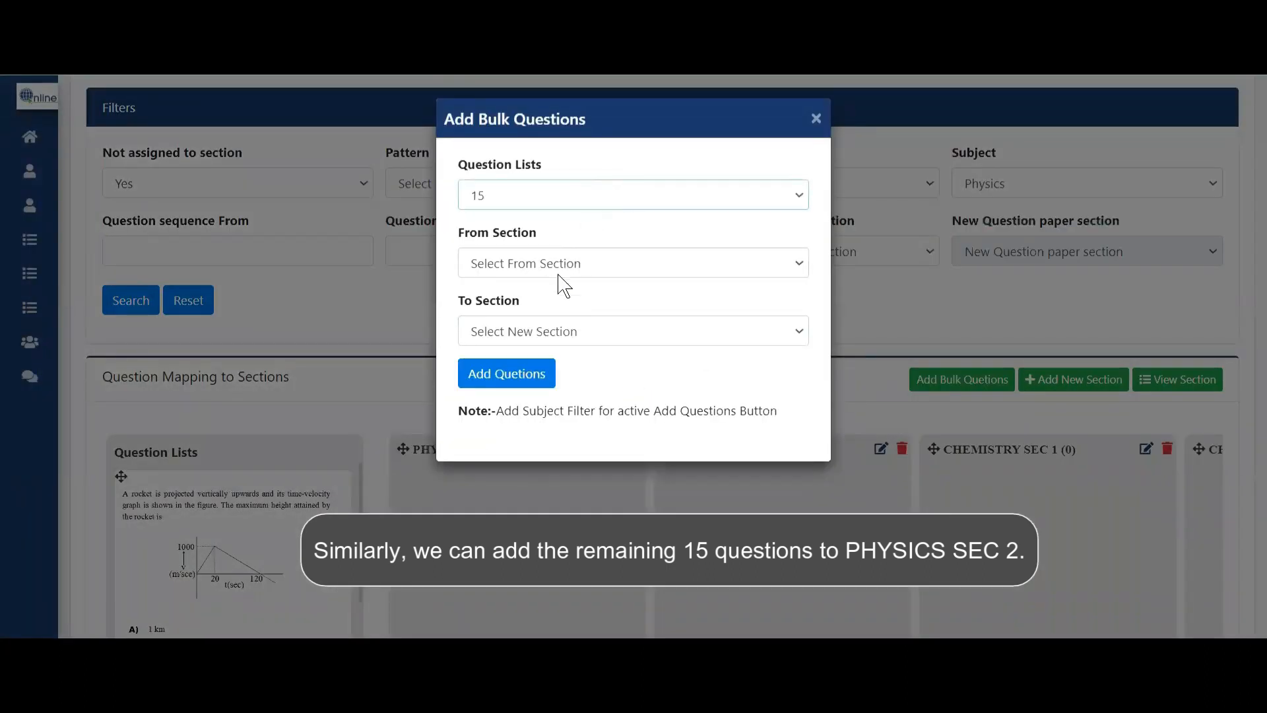
left_click(541, 336)
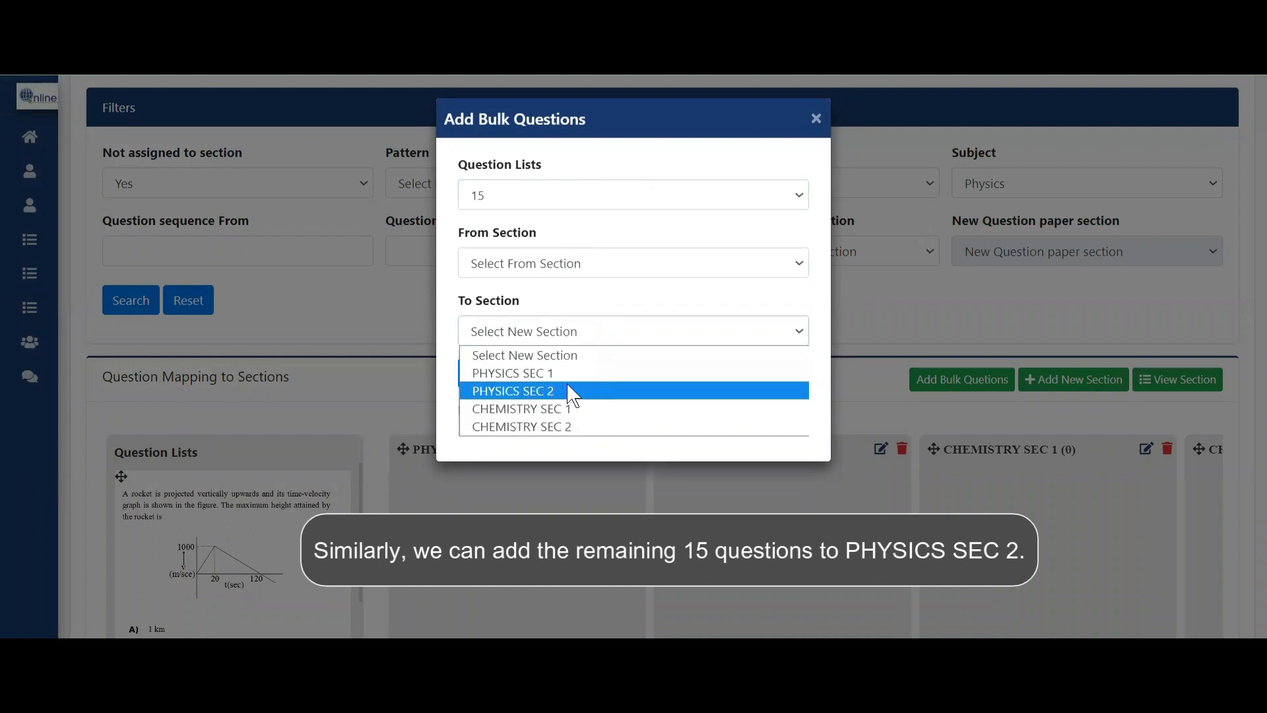
left_click(572, 393)
left_click(480, 374)
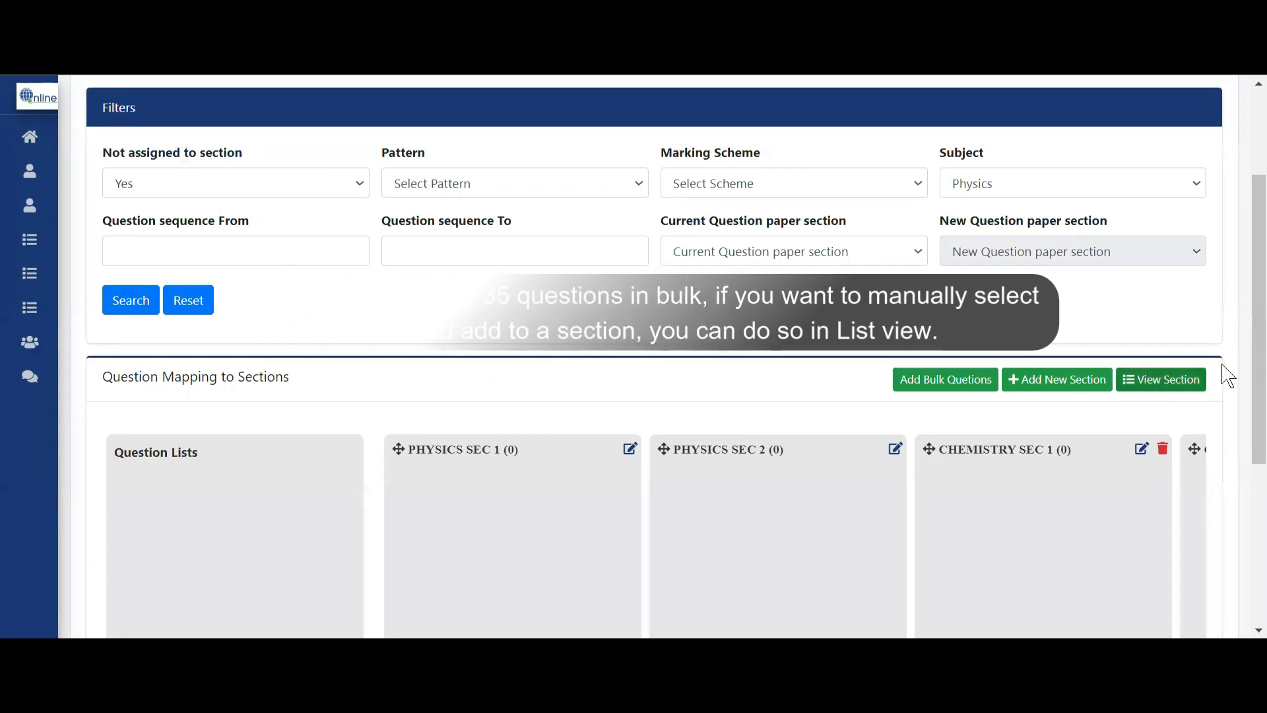
- Switch to the List view and filter it to Chemistry questions not assigned to any section
left_click_drag(1247, 368, 1251, 274)
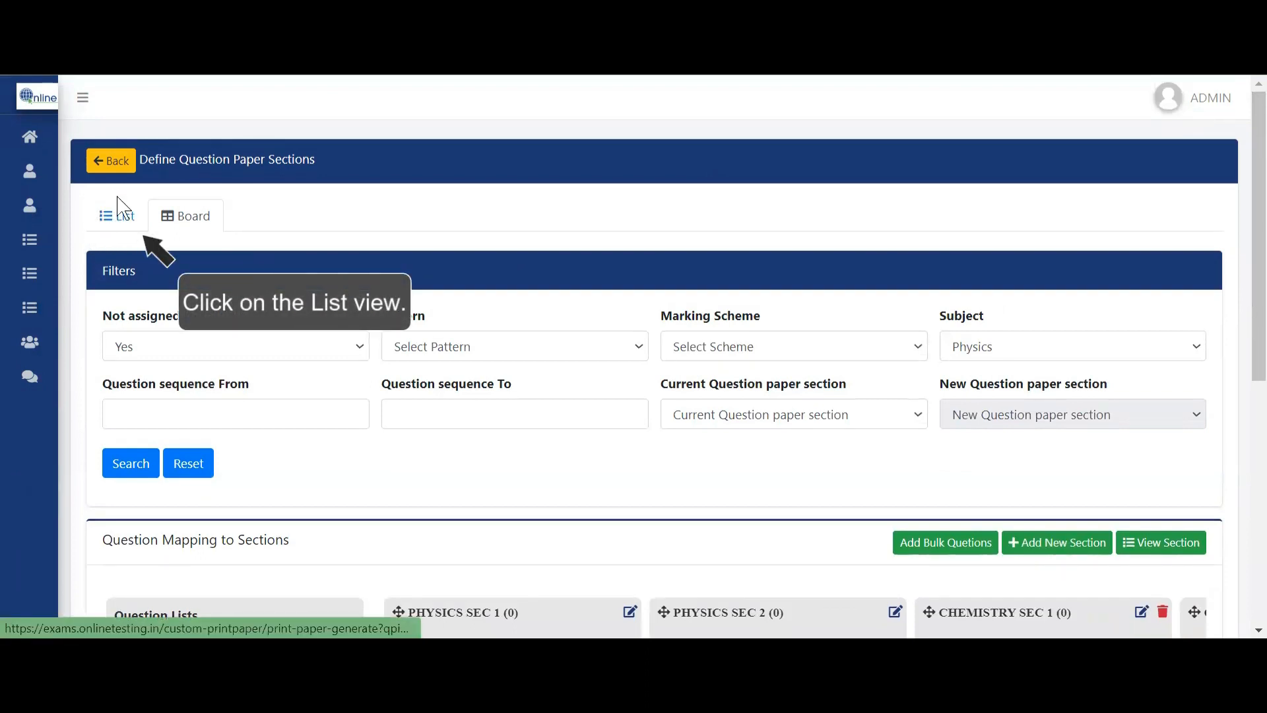
left_click(123, 223)
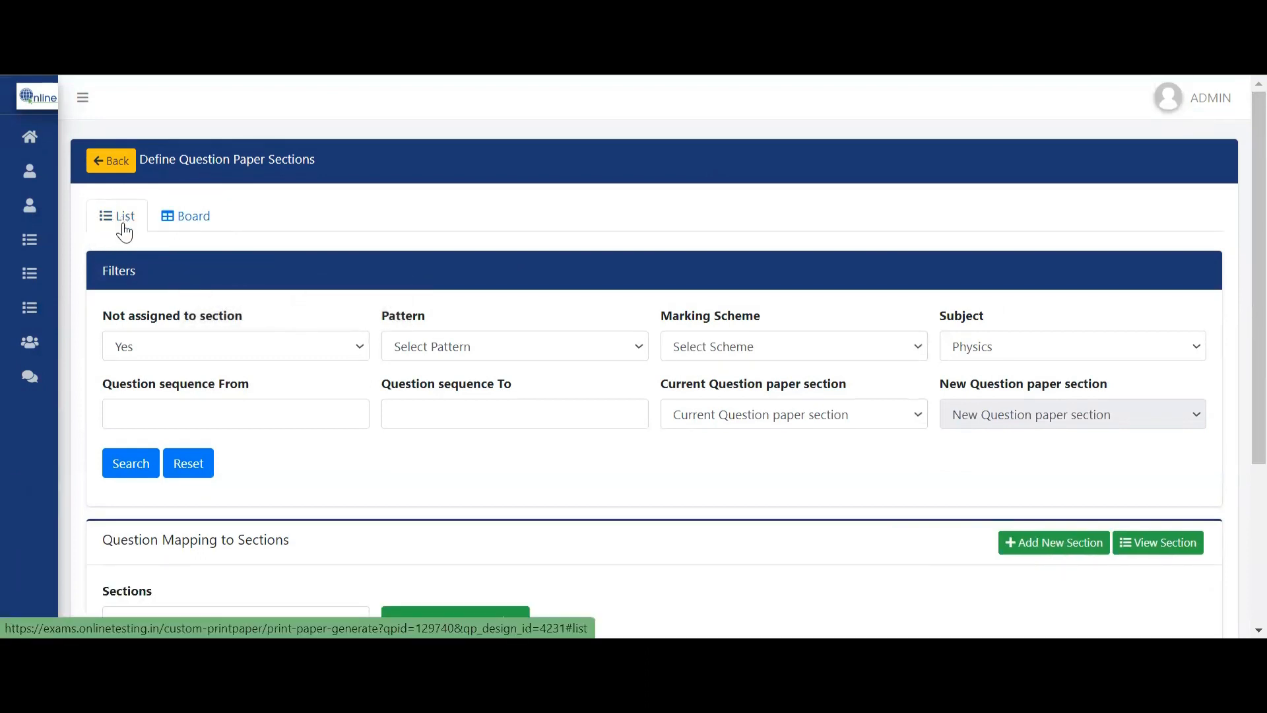
left_click(148, 350)
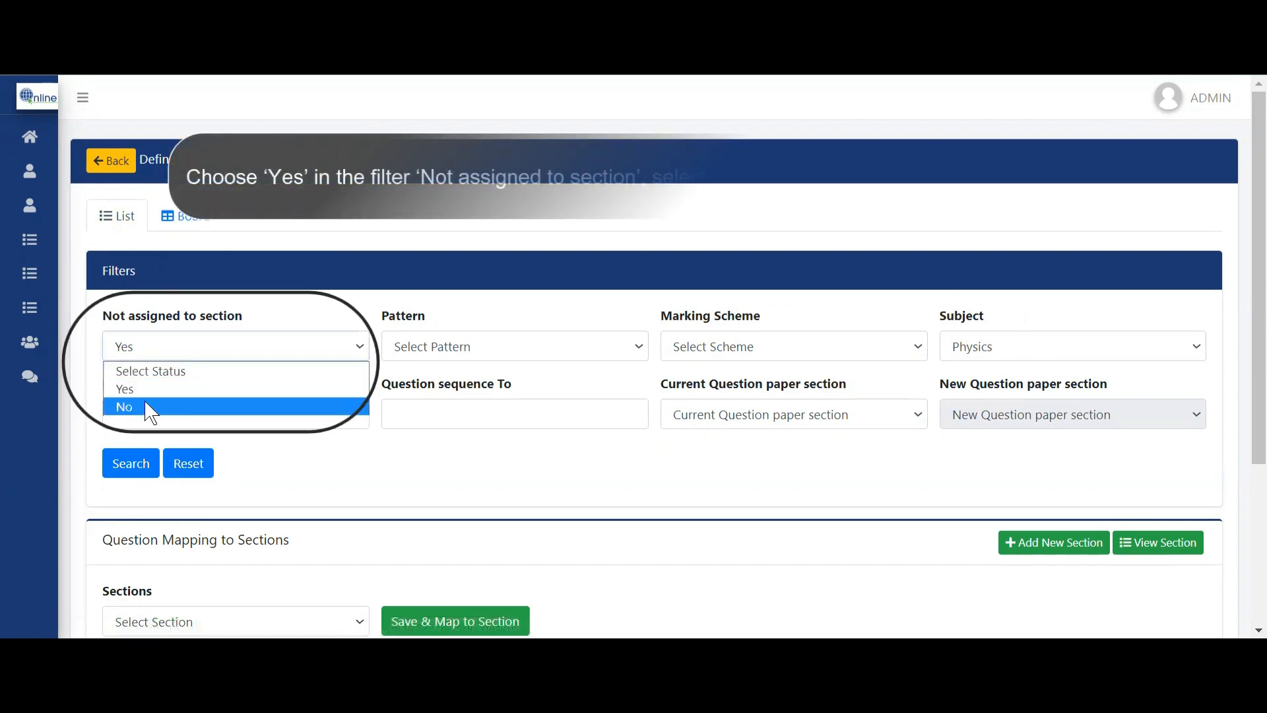
left_click(214, 395)
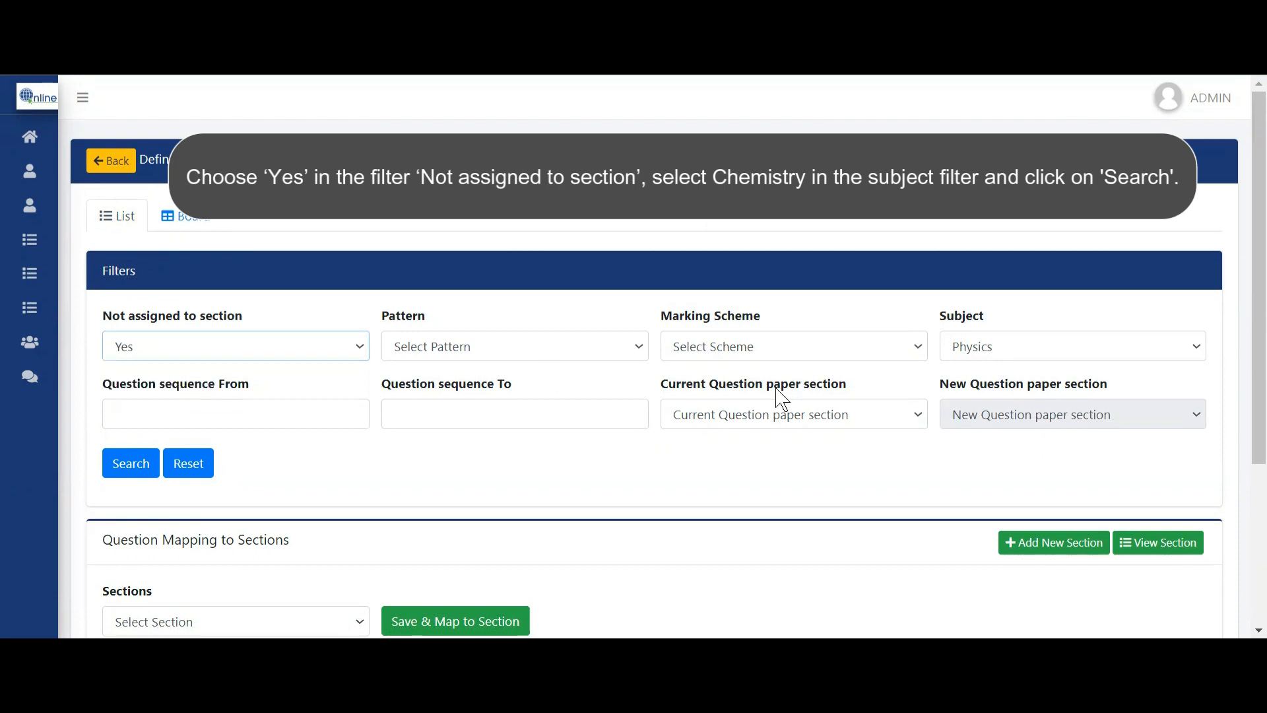
left_click(974, 365)
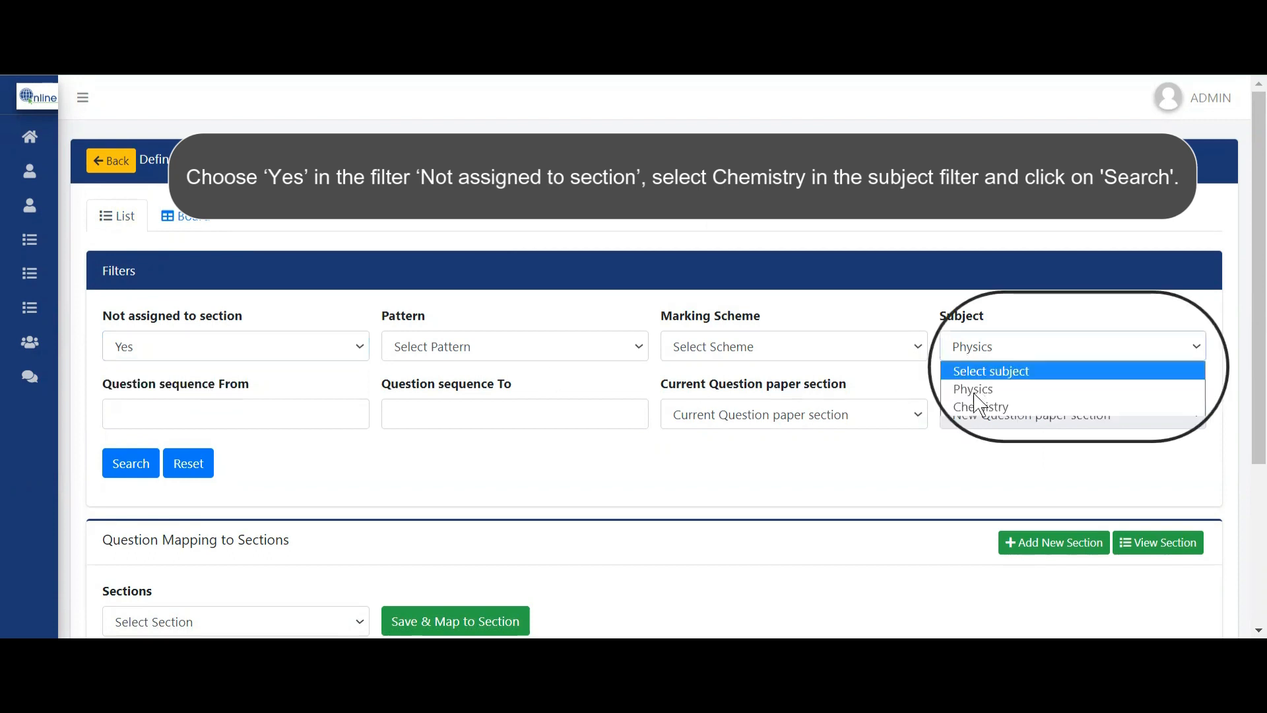
left_click(1023, 407)
left_click(126, 462)
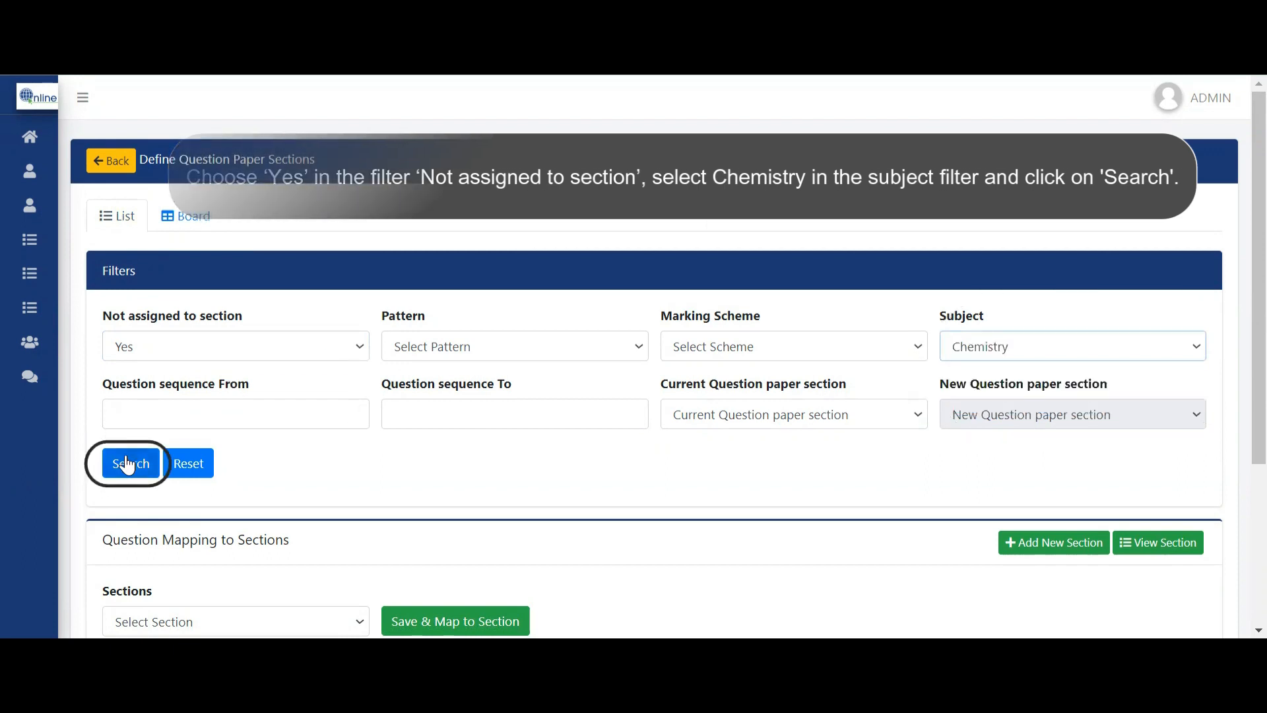
left_click(132, 462)
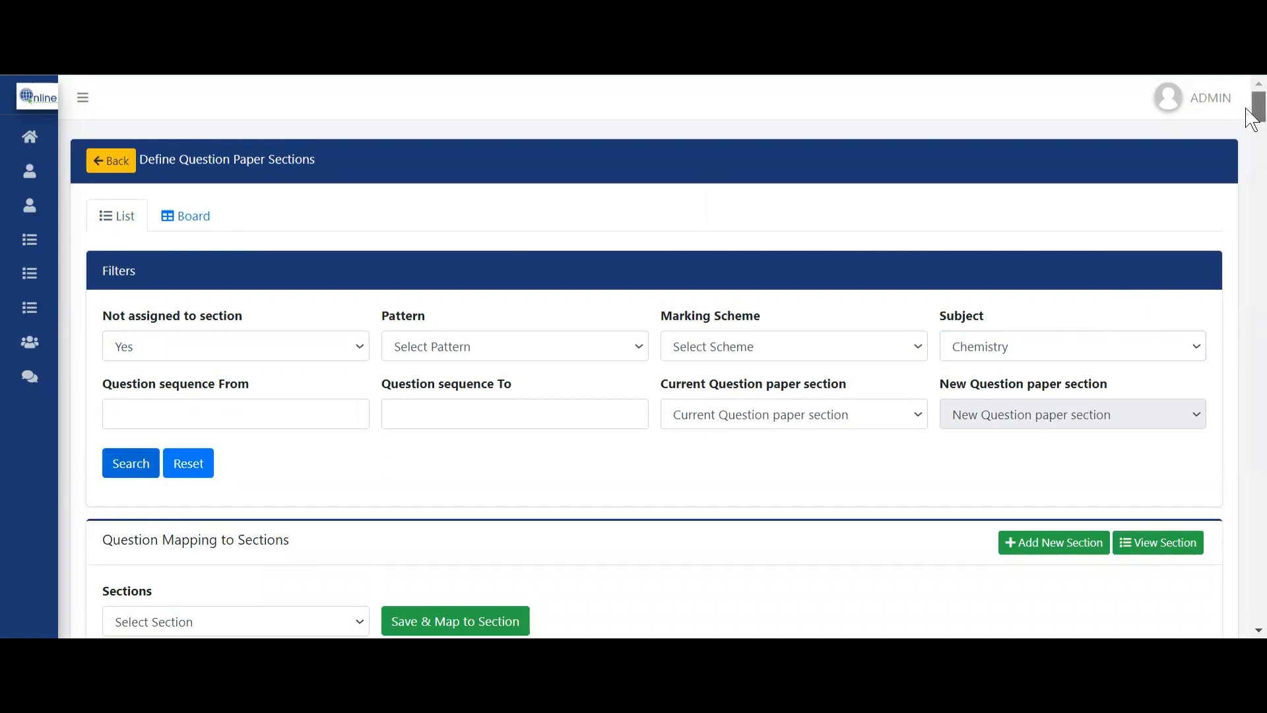
- Select all listed Chemistry questions and deselect individual ones throughout the list, leaving 35 selected
left_click_drag(1253, 119, 1252, 149)
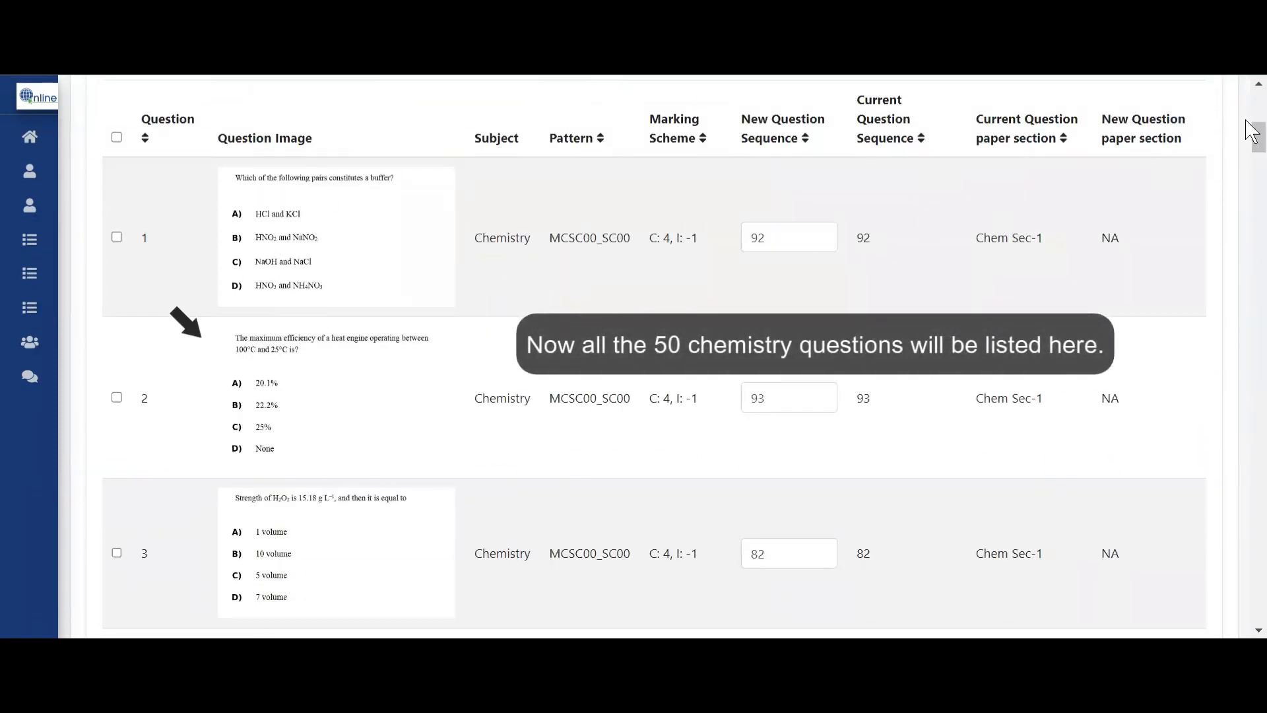
left_click_drag(1252, 132, 714, 187)
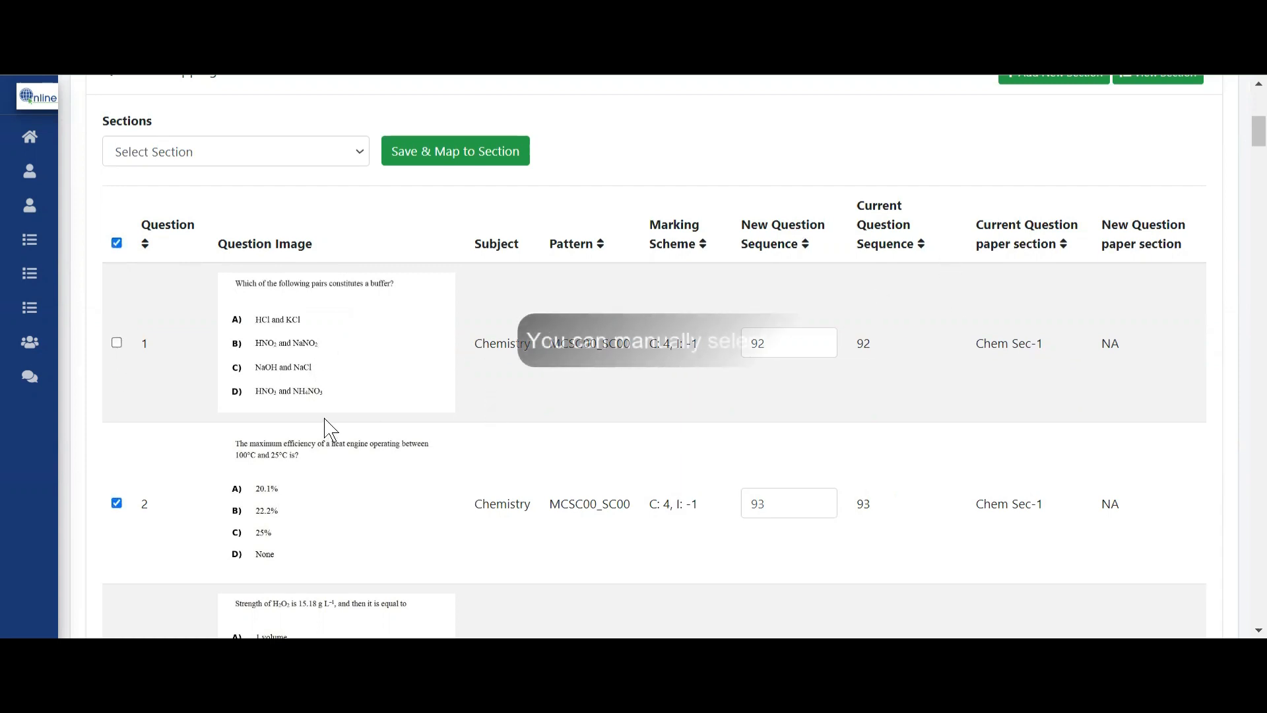
scroll(116, 450, "down", 20)
left_click(117, 397)
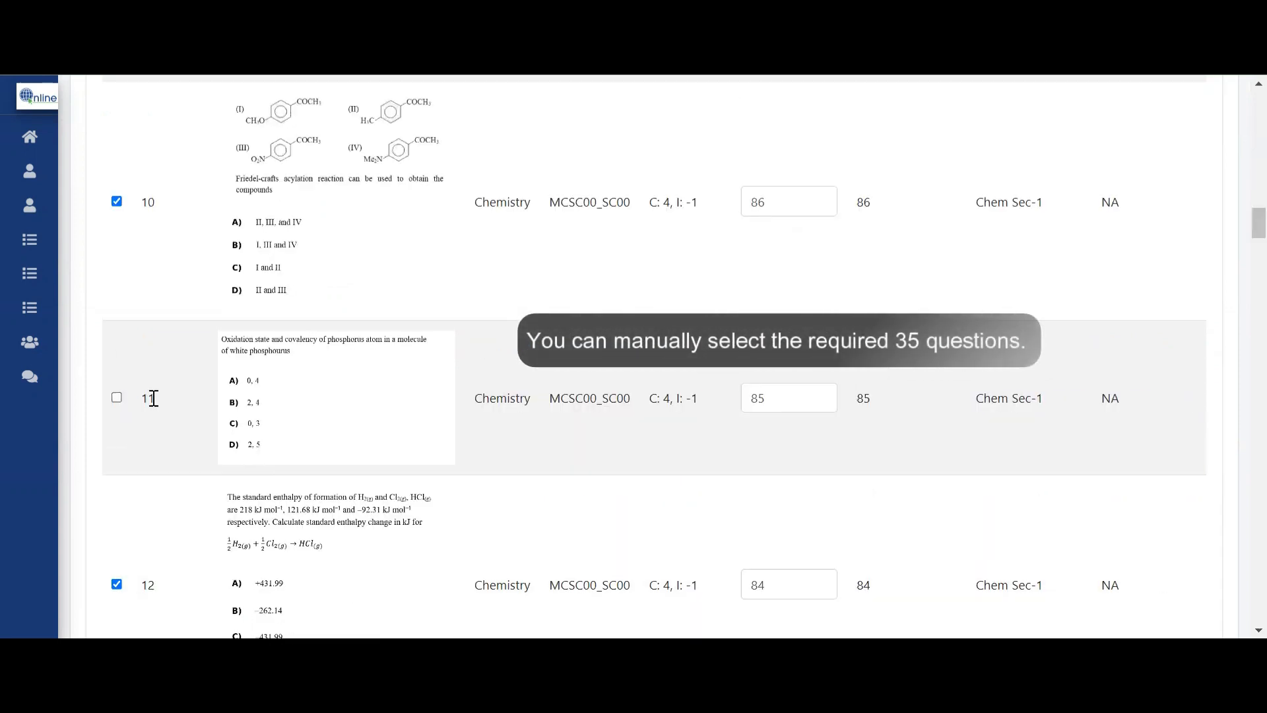
scroll(142, 400, "down", 20)
scroll(142, 401, "down", 8)
left_click(117, 400)
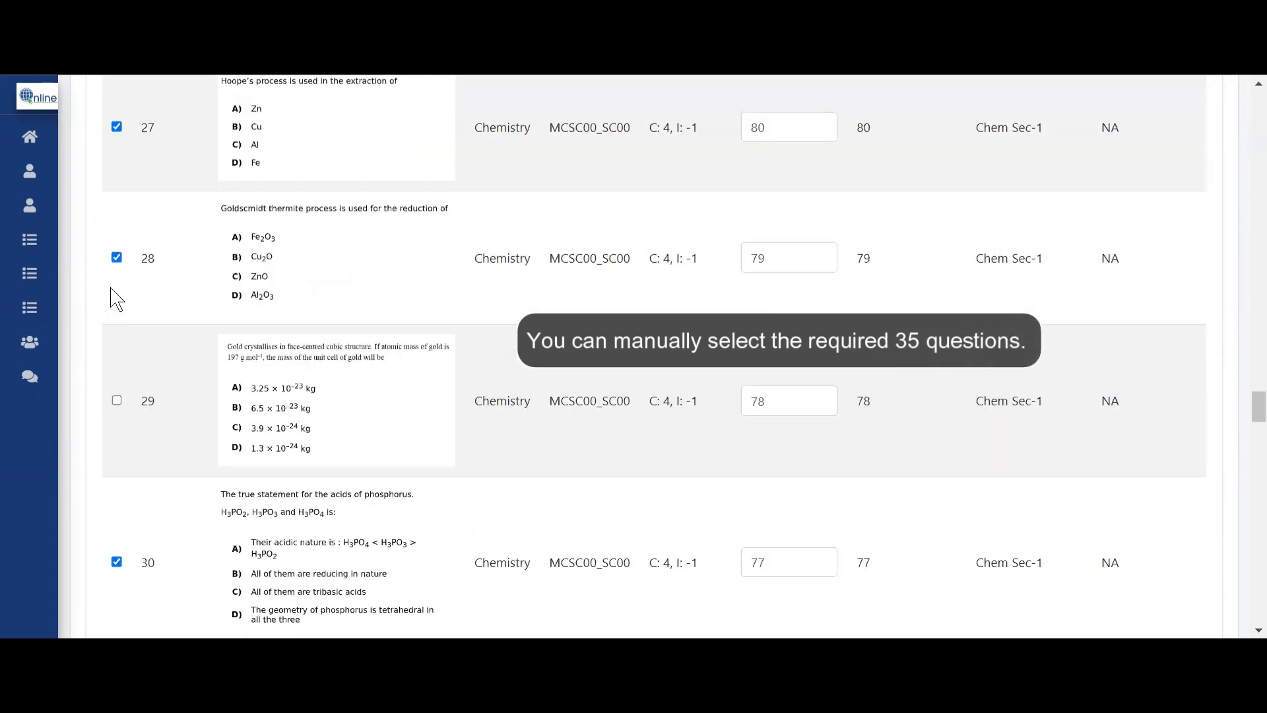
left_click(117, 127)
scroll(235, 329, "down", 20)
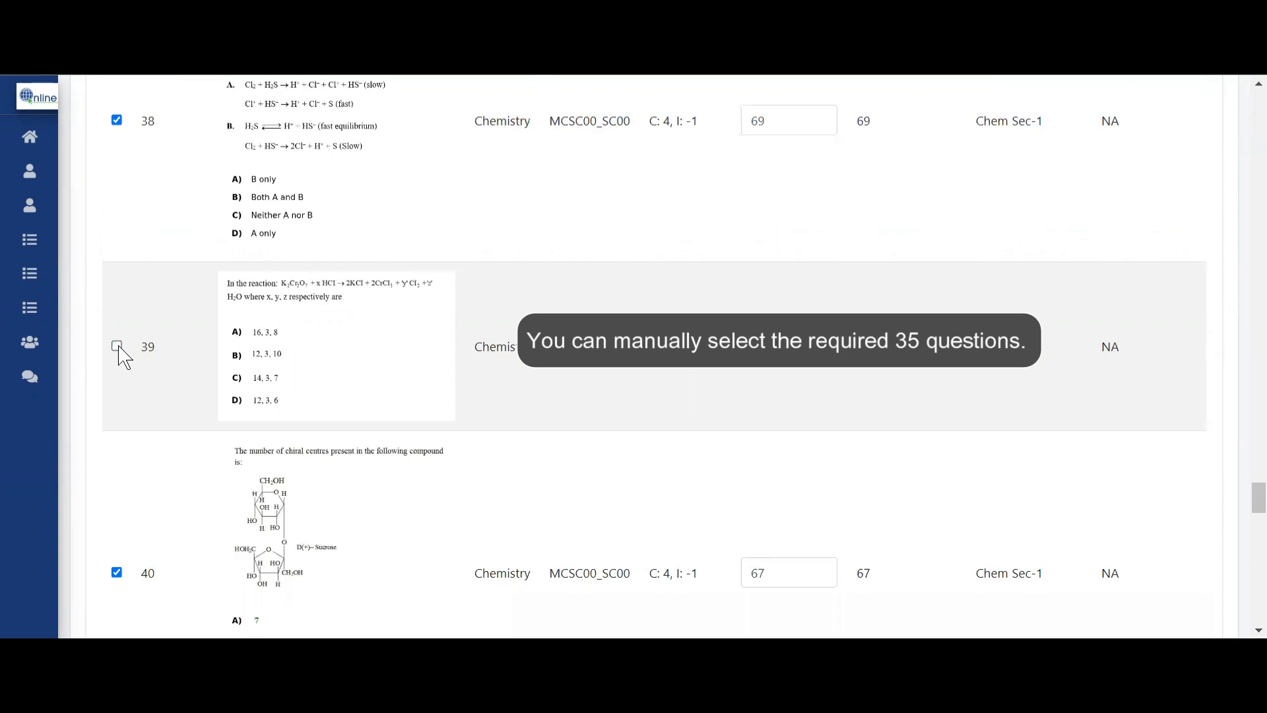
scroll(120, 357, "down", 20)
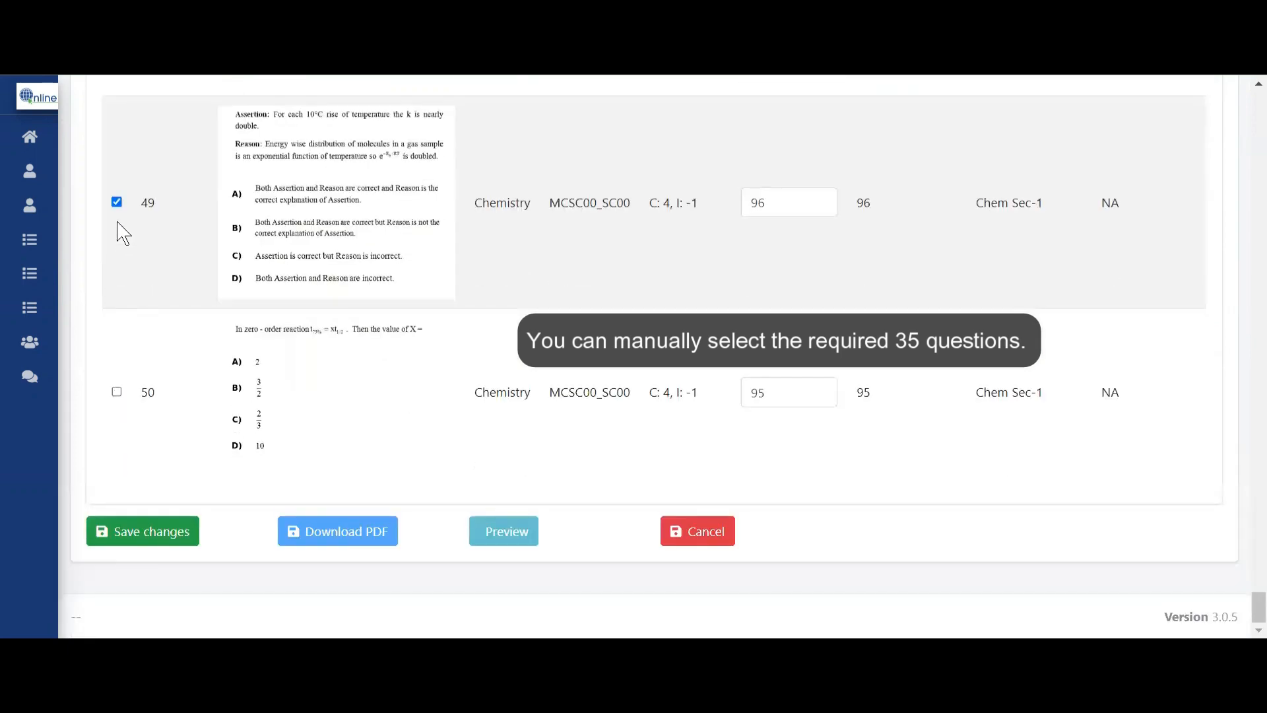
scroll(120, 204, "up", 20)
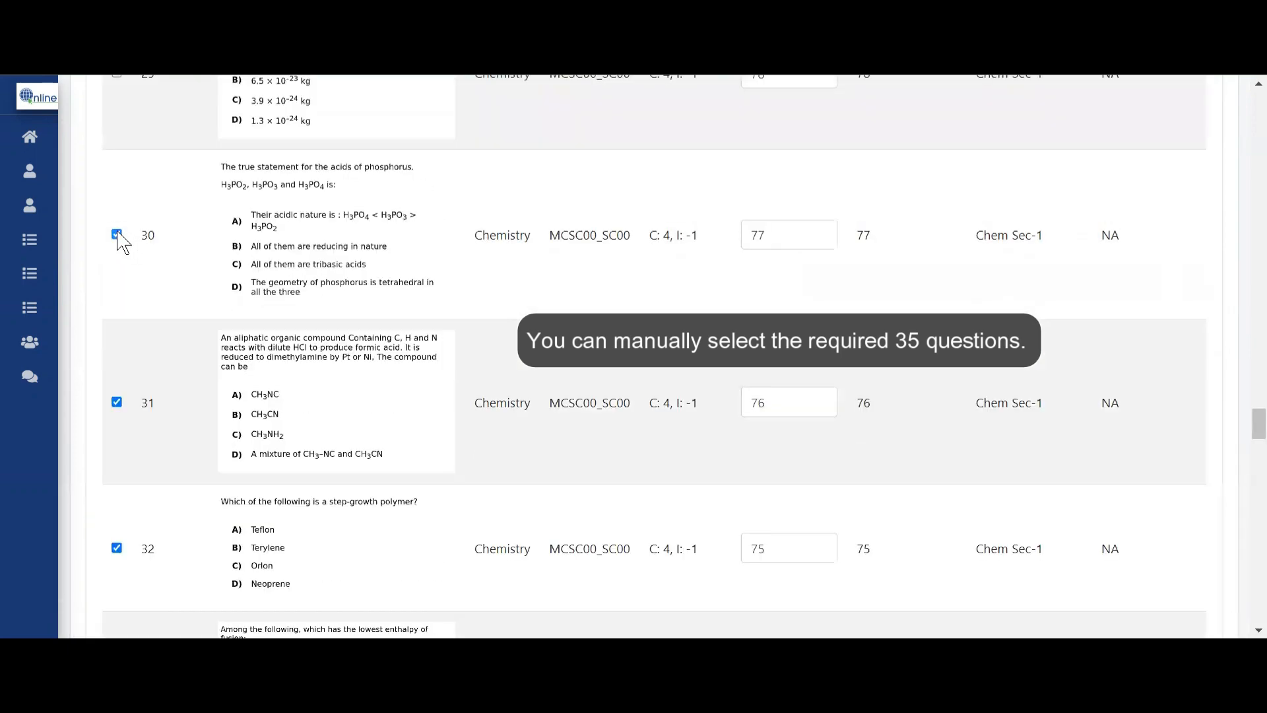
left_click(117, 402)
scroll(189, 497, "up", 20)
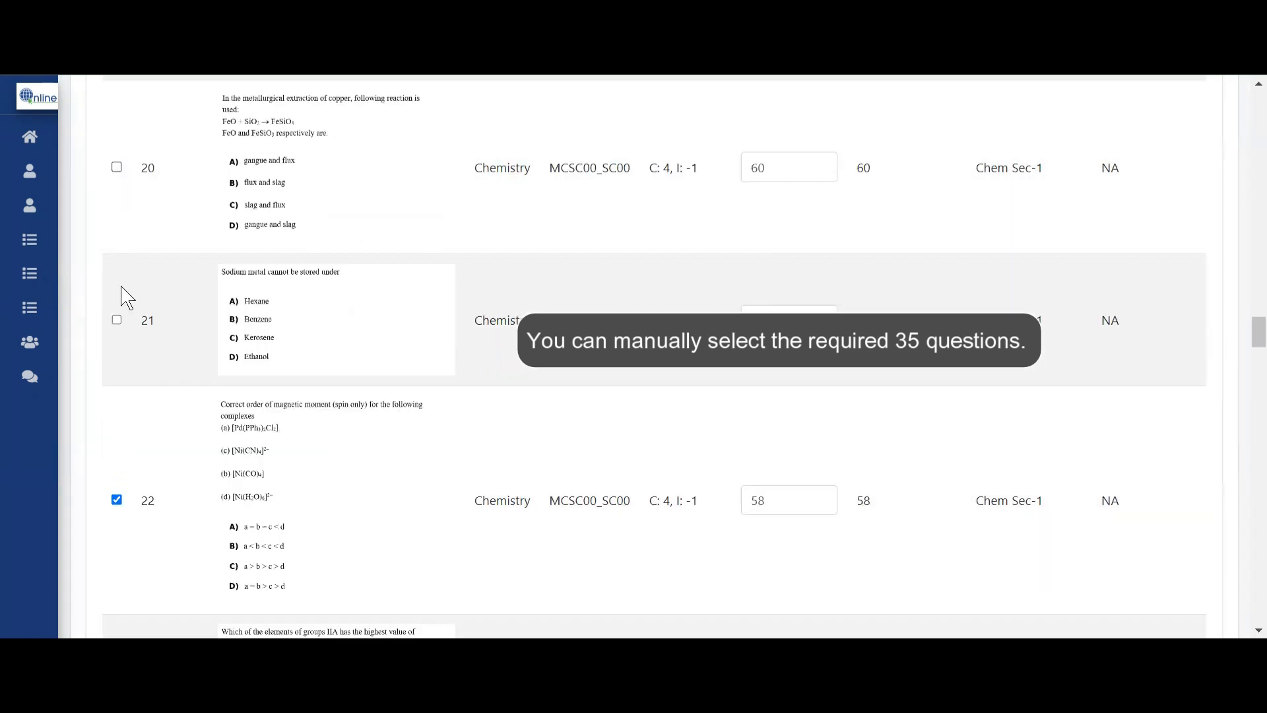
scroll(129, 488, "up", 20)
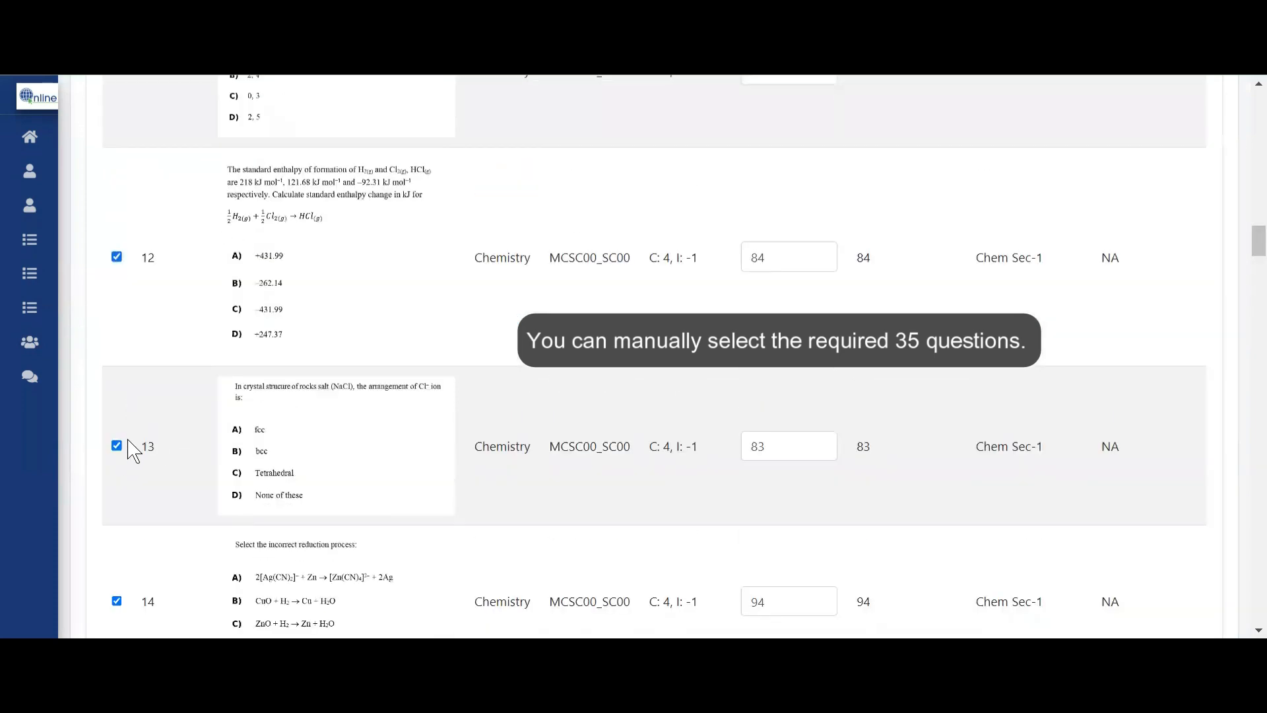
left_click(116, 446)
scroll(239, 449, "up", 20)
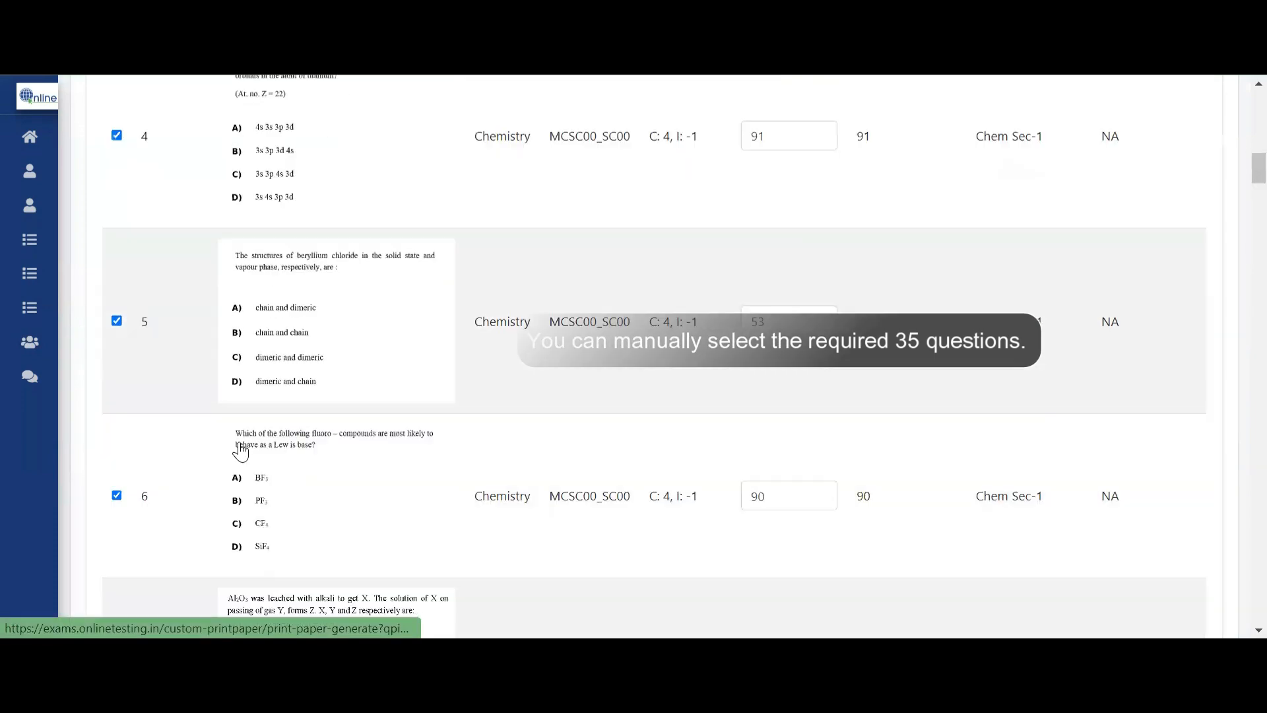
scroll(240, 451, "up", 4)
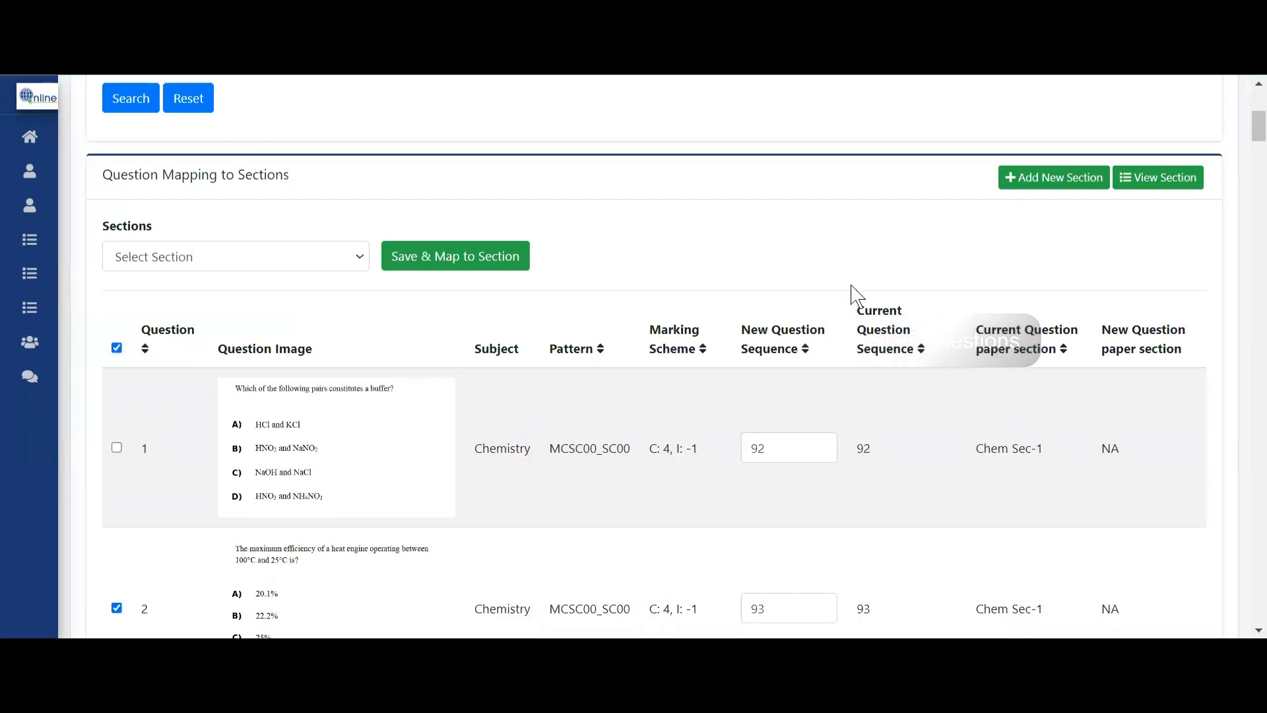
- Save and map the 35 selected Chemistry questions to CHEMISTRY SEC 1
left_click(256, 258)
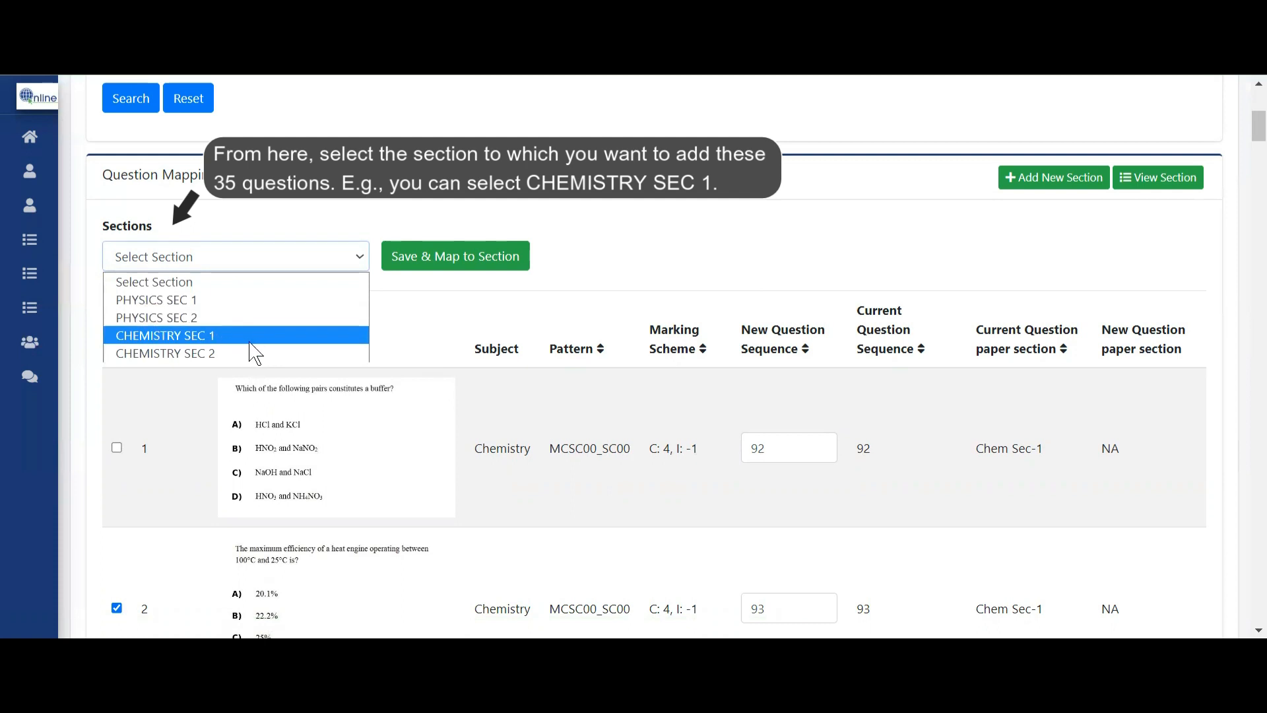
left_click(270, 335)
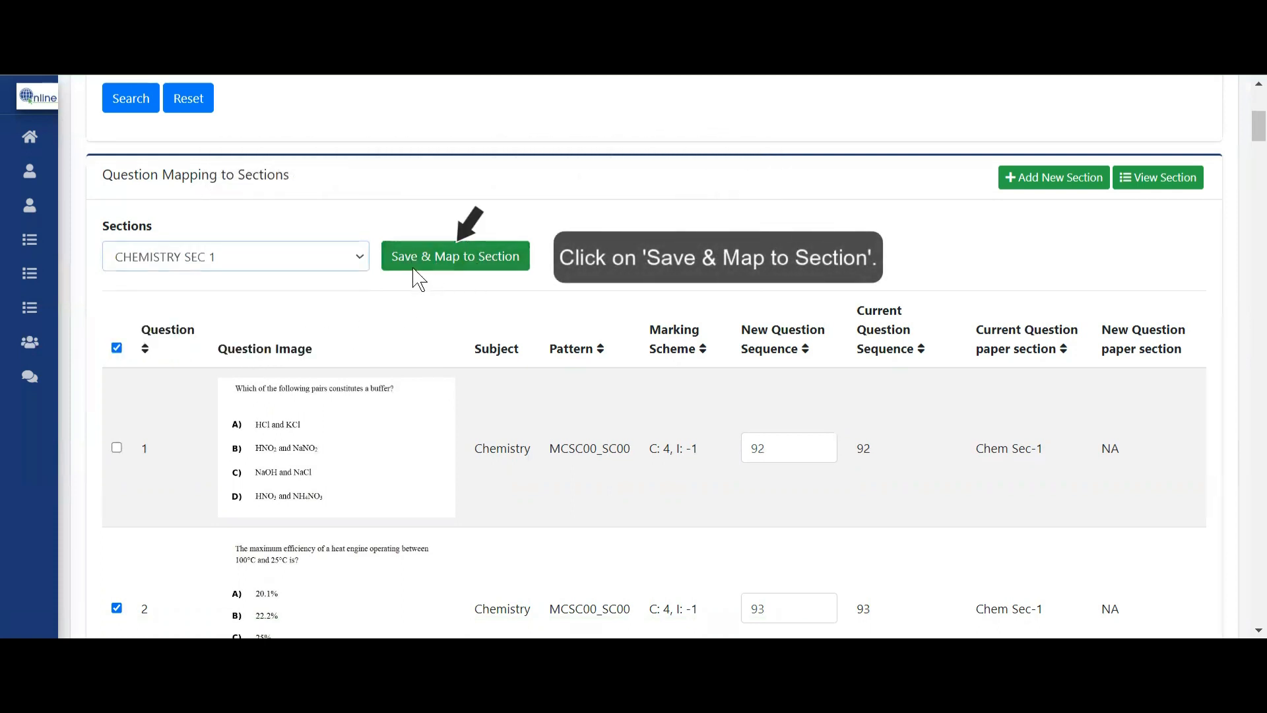
left_click(446, 261)
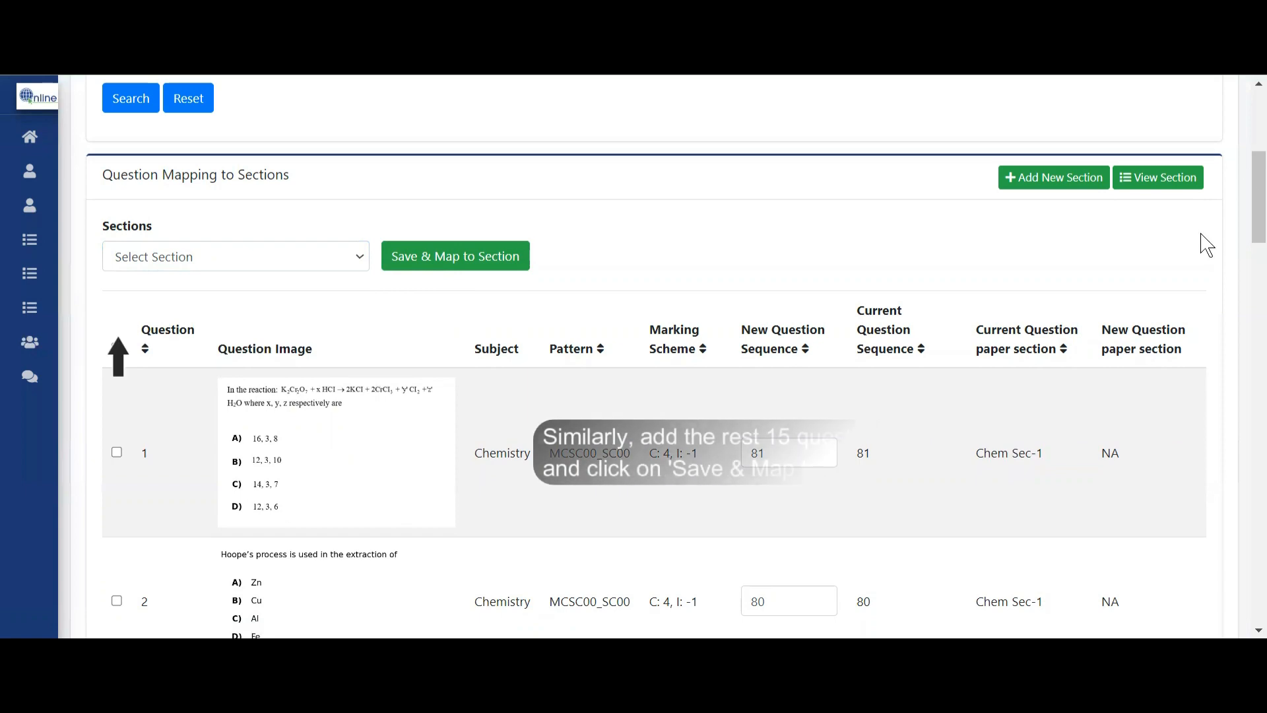
- Select all 15 remaining Chemistry questions, then save and map them to CHEMISTRY SEC 2
left_click_drag(1252, 196, 1253, 598)
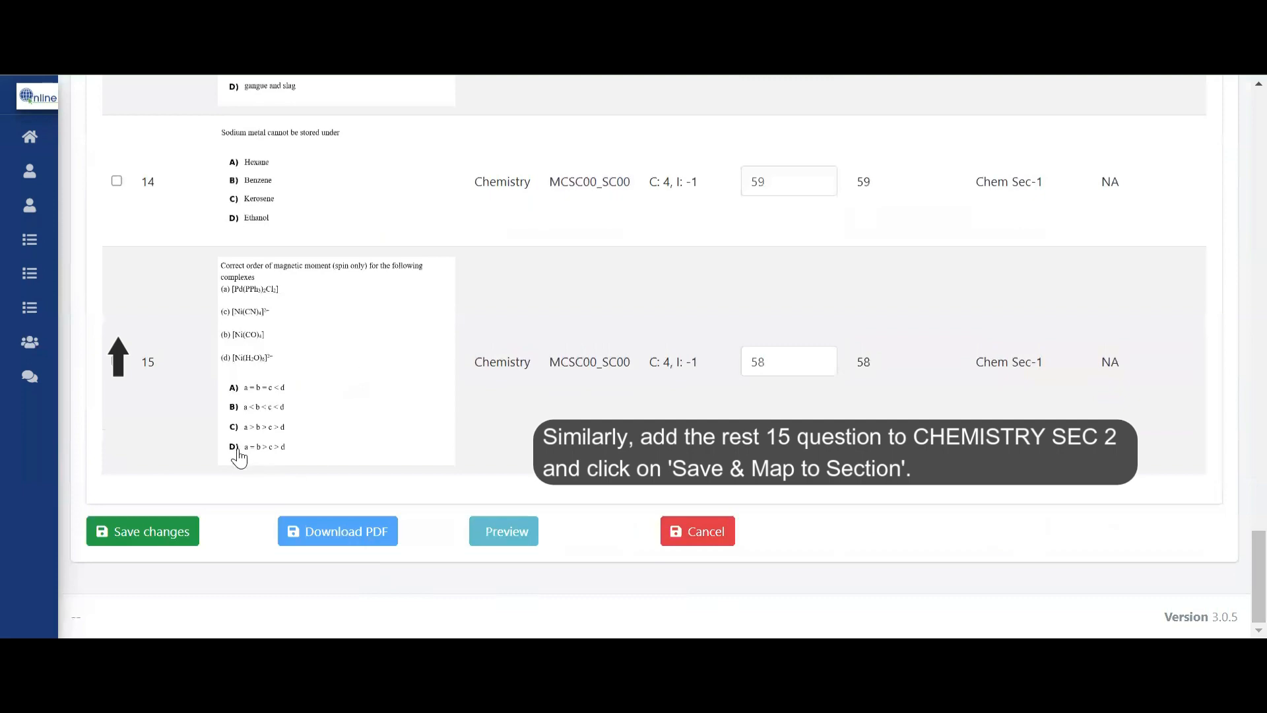
left_click_drag(1244, 566, 1252, 216)
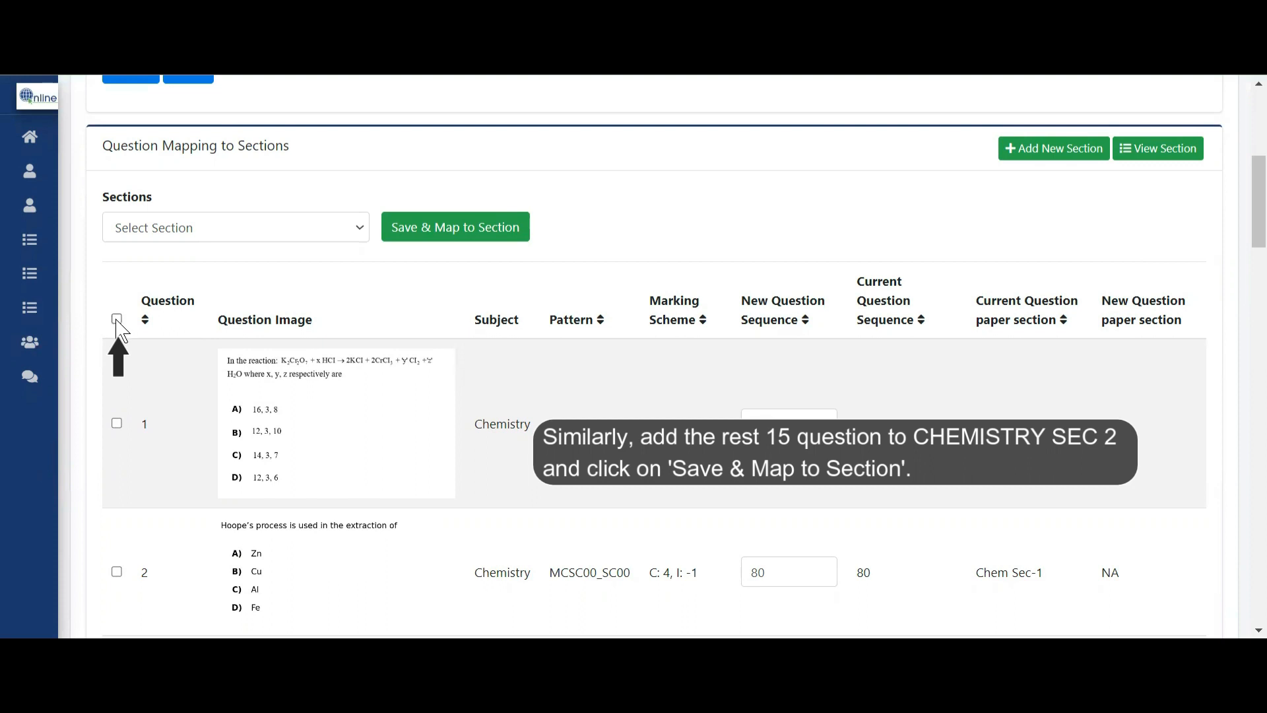
left_click(233, 230)
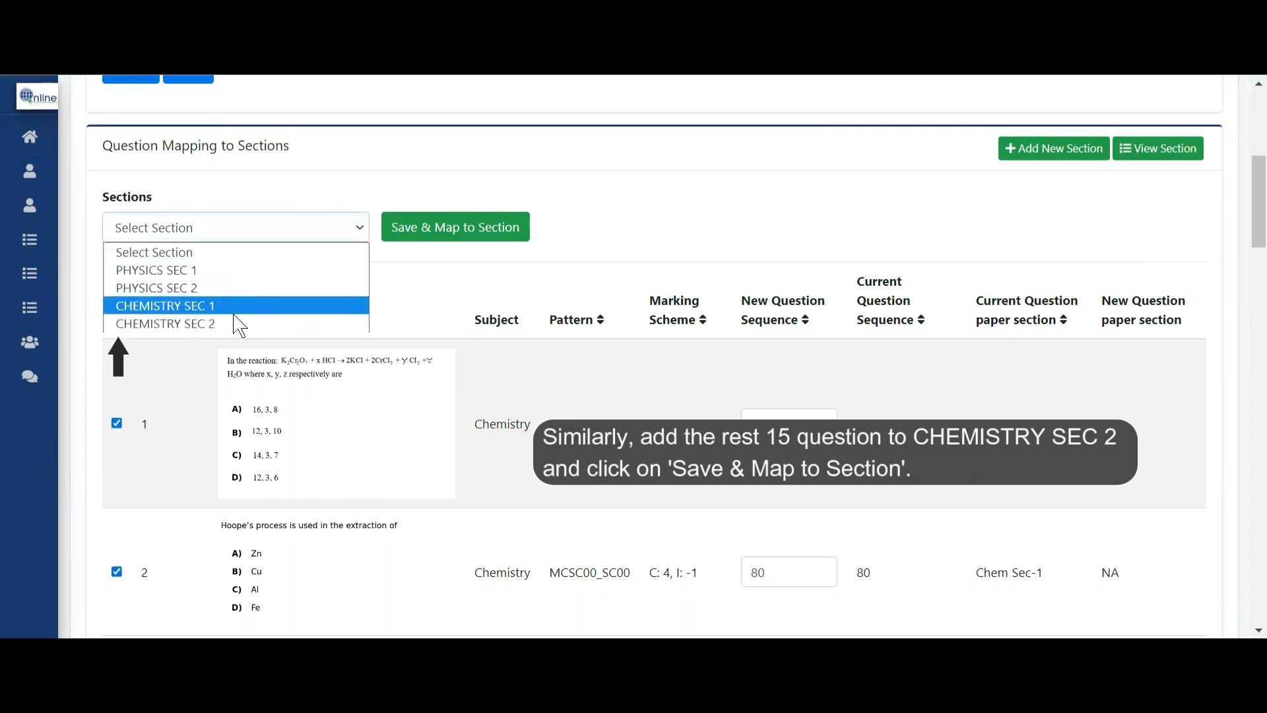
left_click(284, 323)
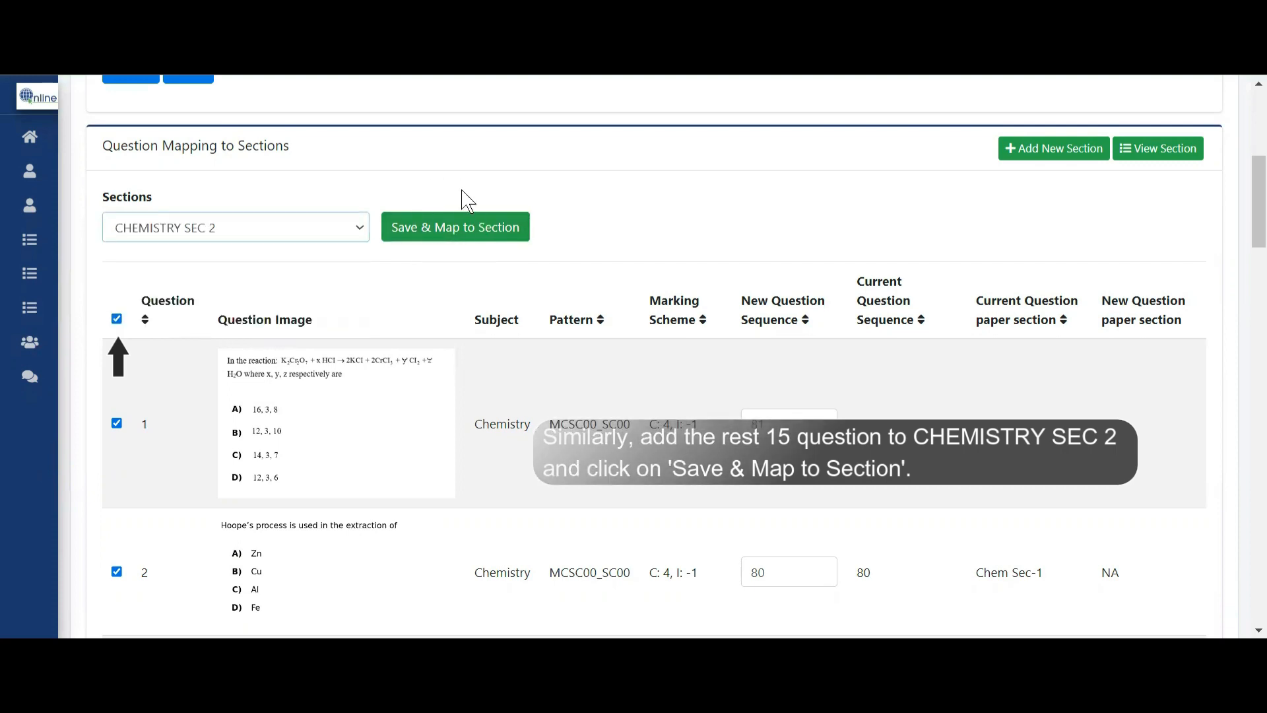
left_click(469, 226)
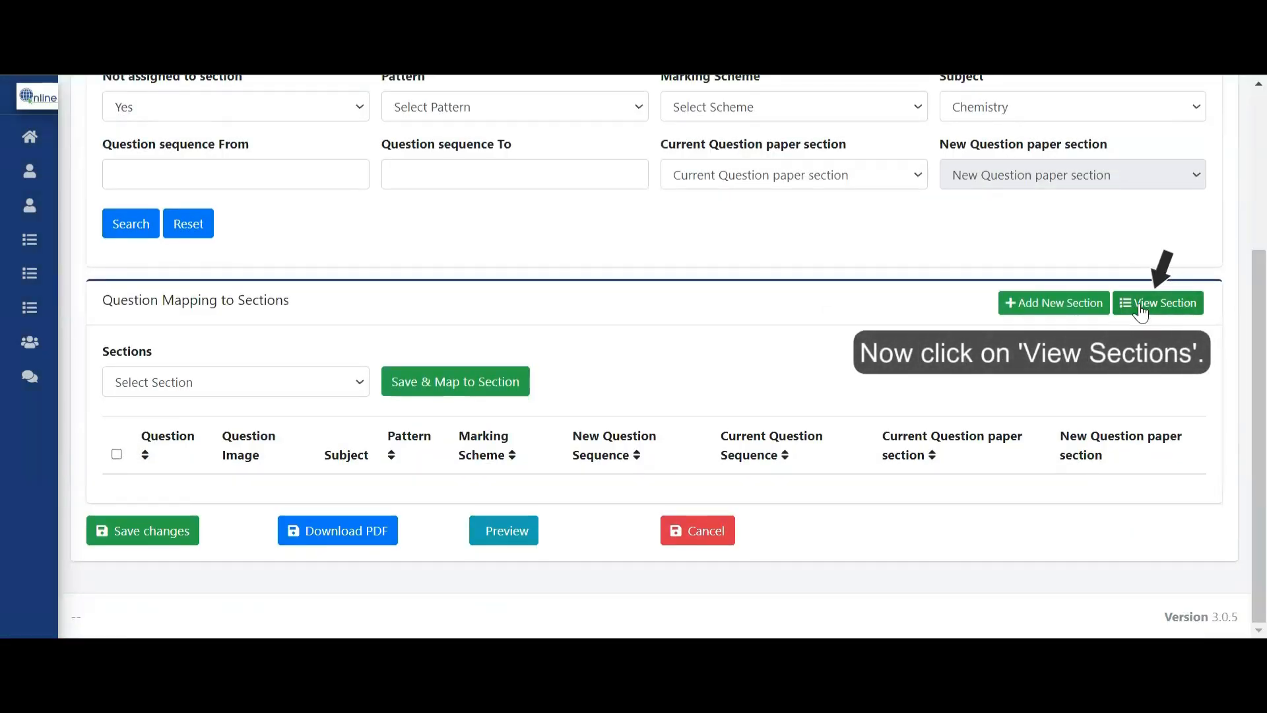
- Check the question counts assigned to each Physics and Chemistry section in the section list
left_click(1170, 306)
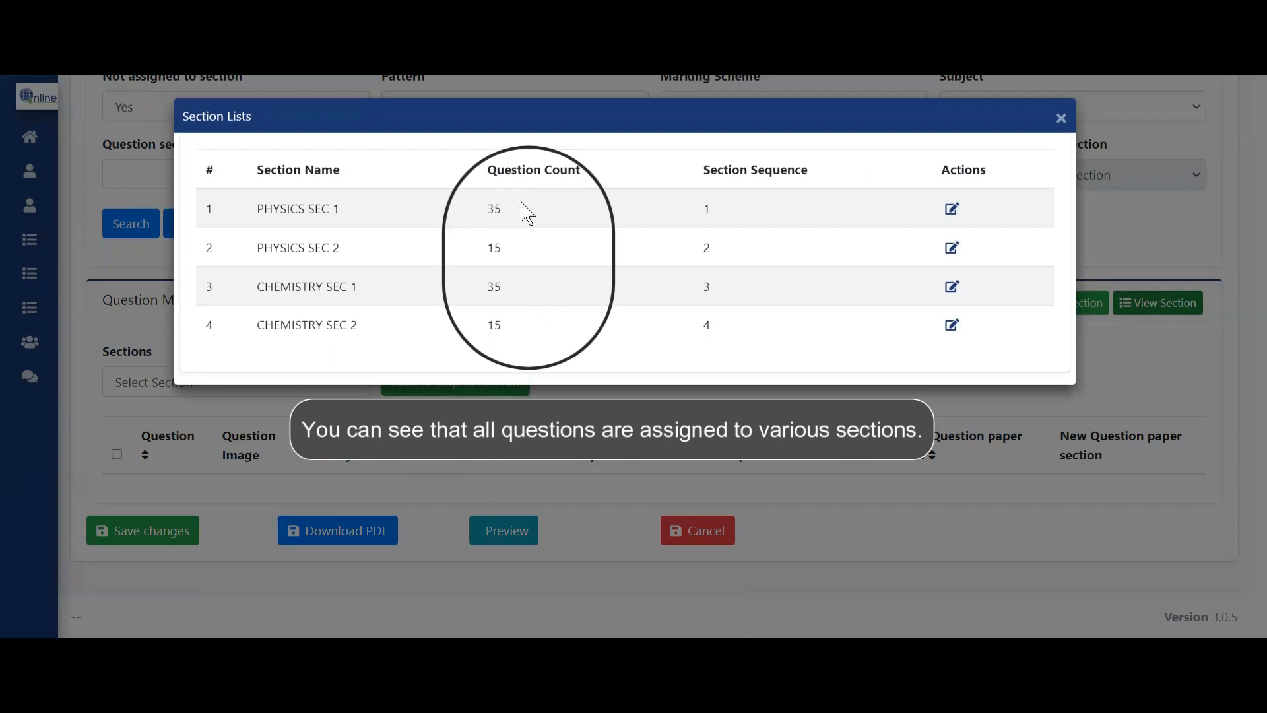
left_click(1062, 119)
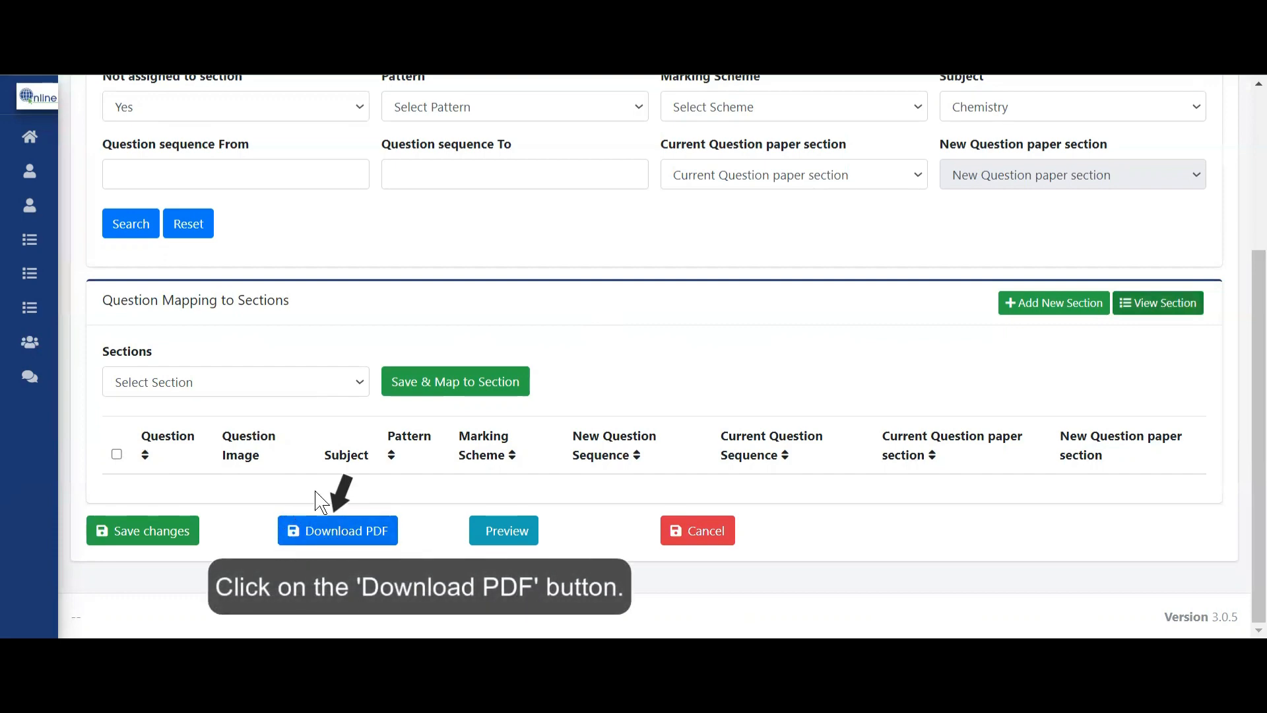
- Generate the question paper PDF with print type Question With Option, no specific section selected, and total marks set to 360
left_click(321, 535)
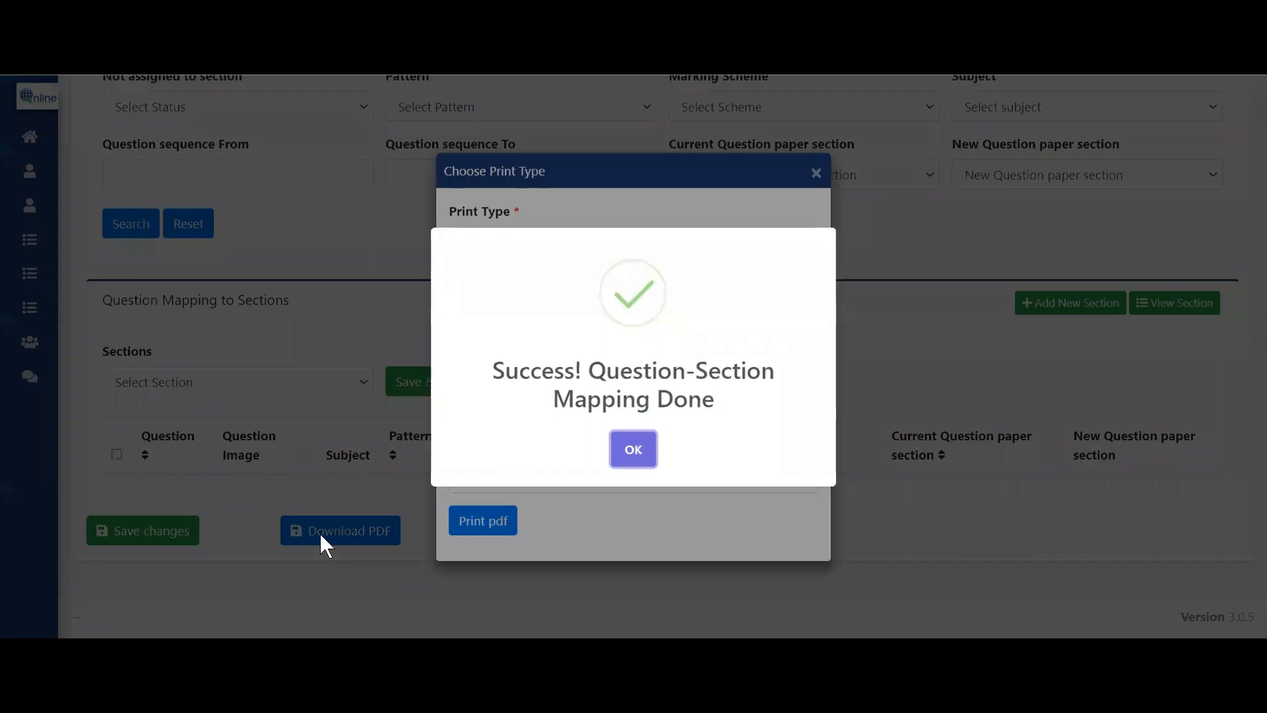
left_click(633, 465)
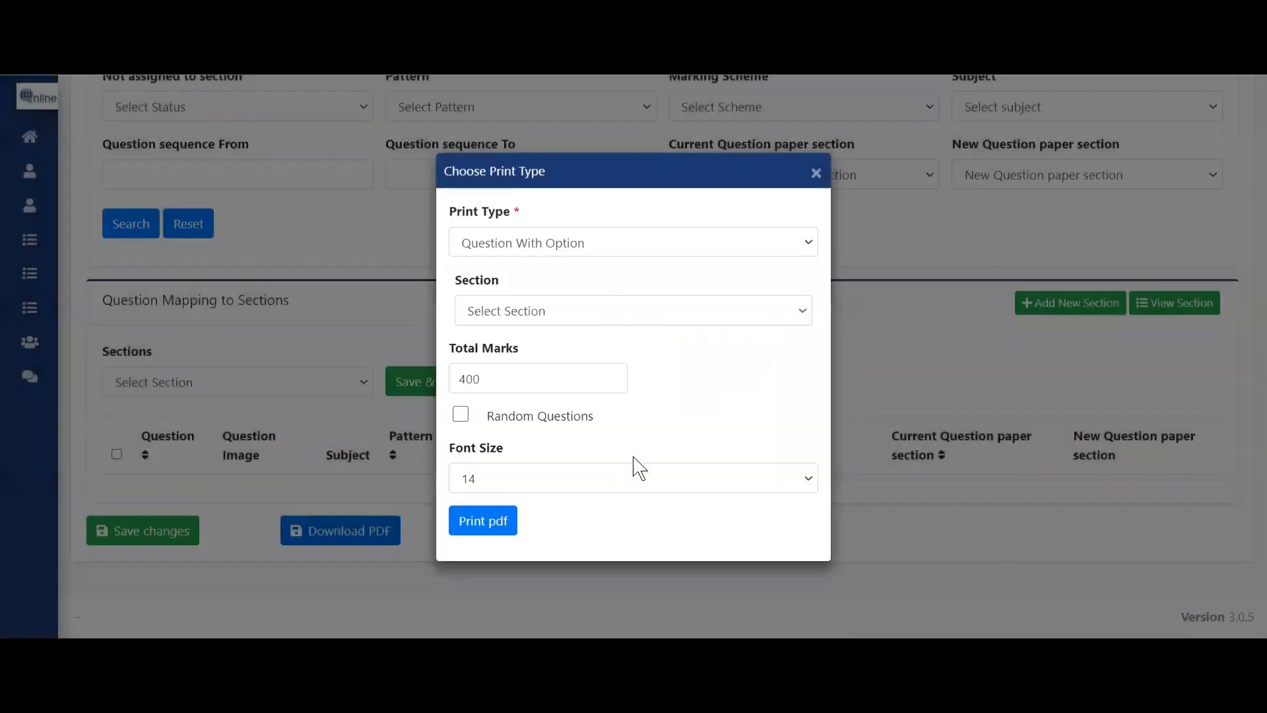
left_click(512, 243)
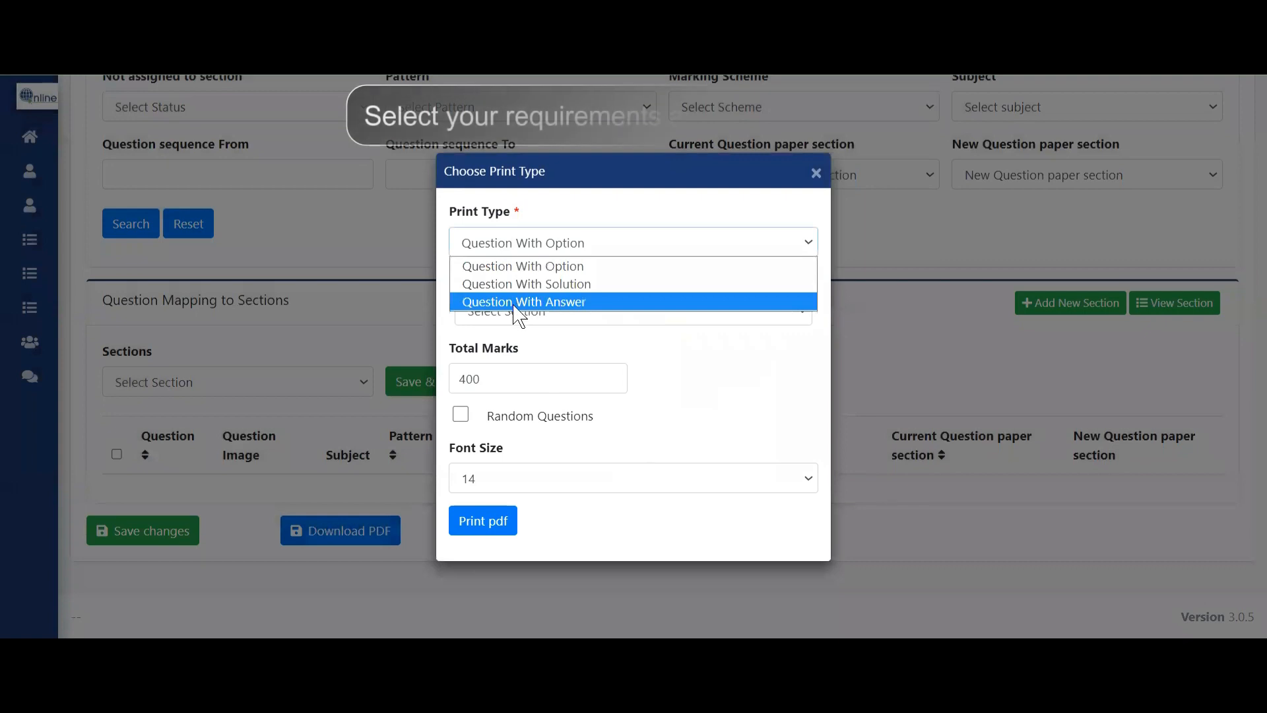
left_click(520, 266)
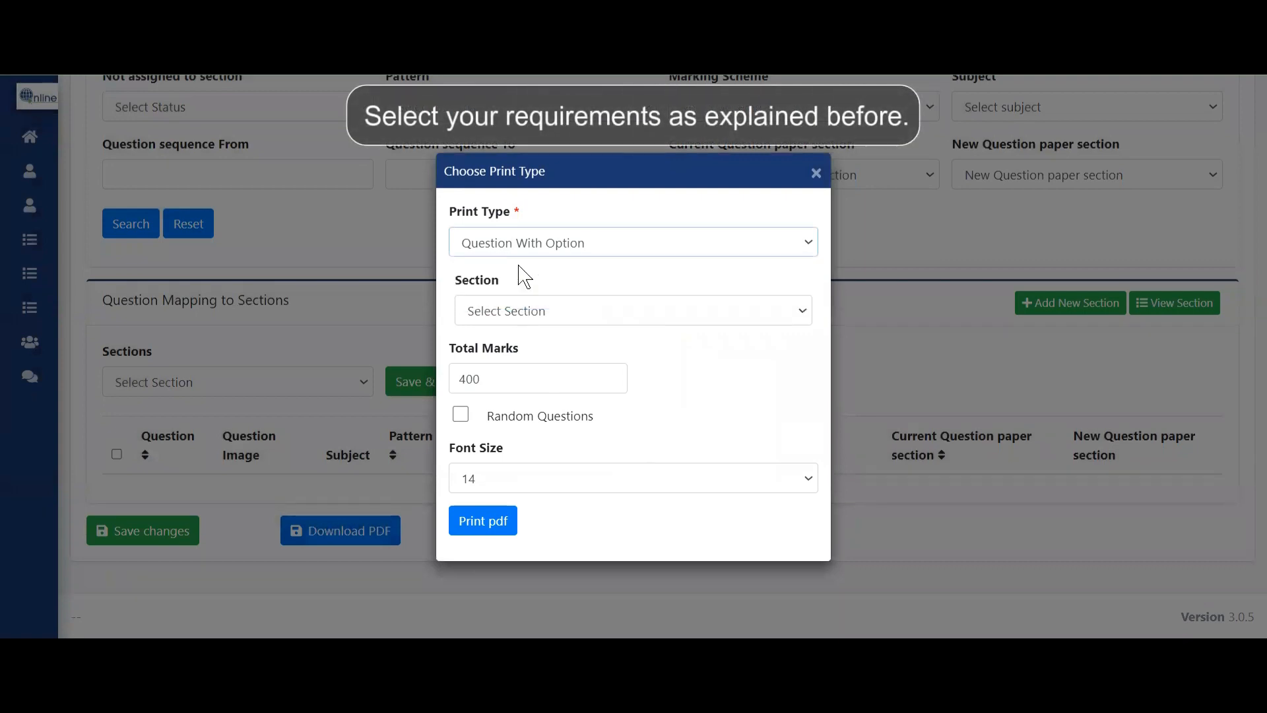
left_click(533, 315)
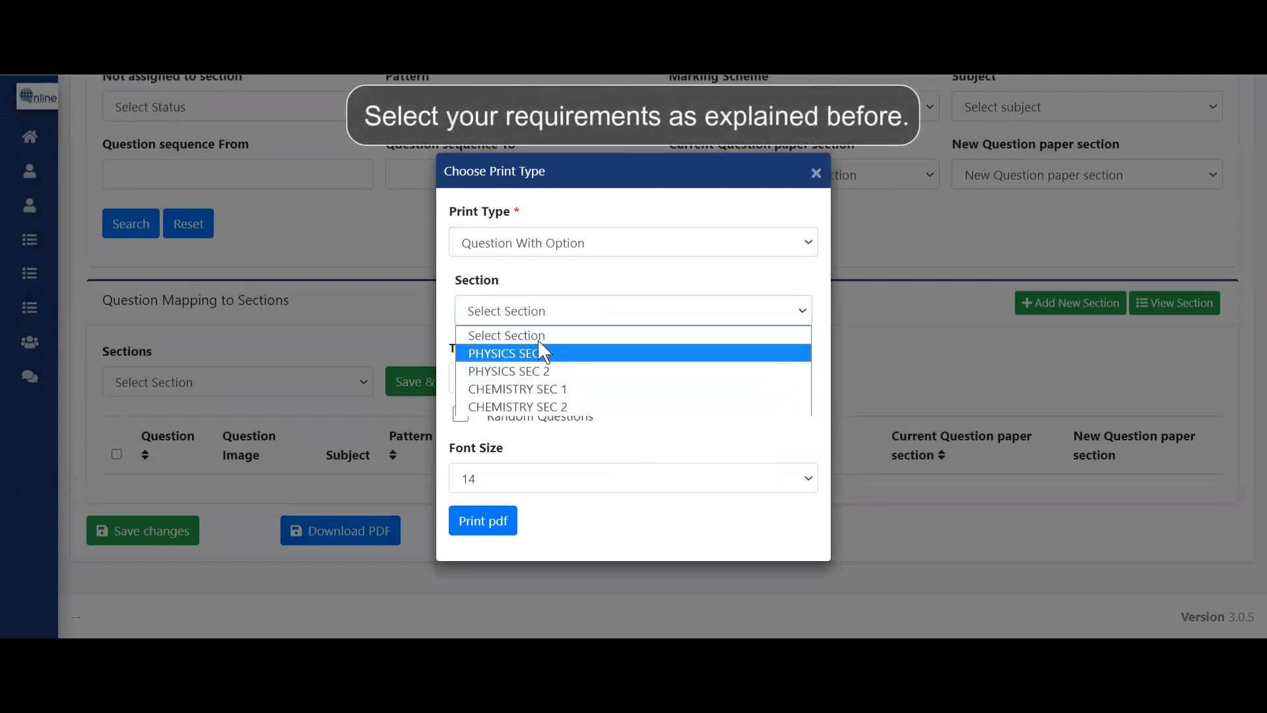
left_click(543, 333)
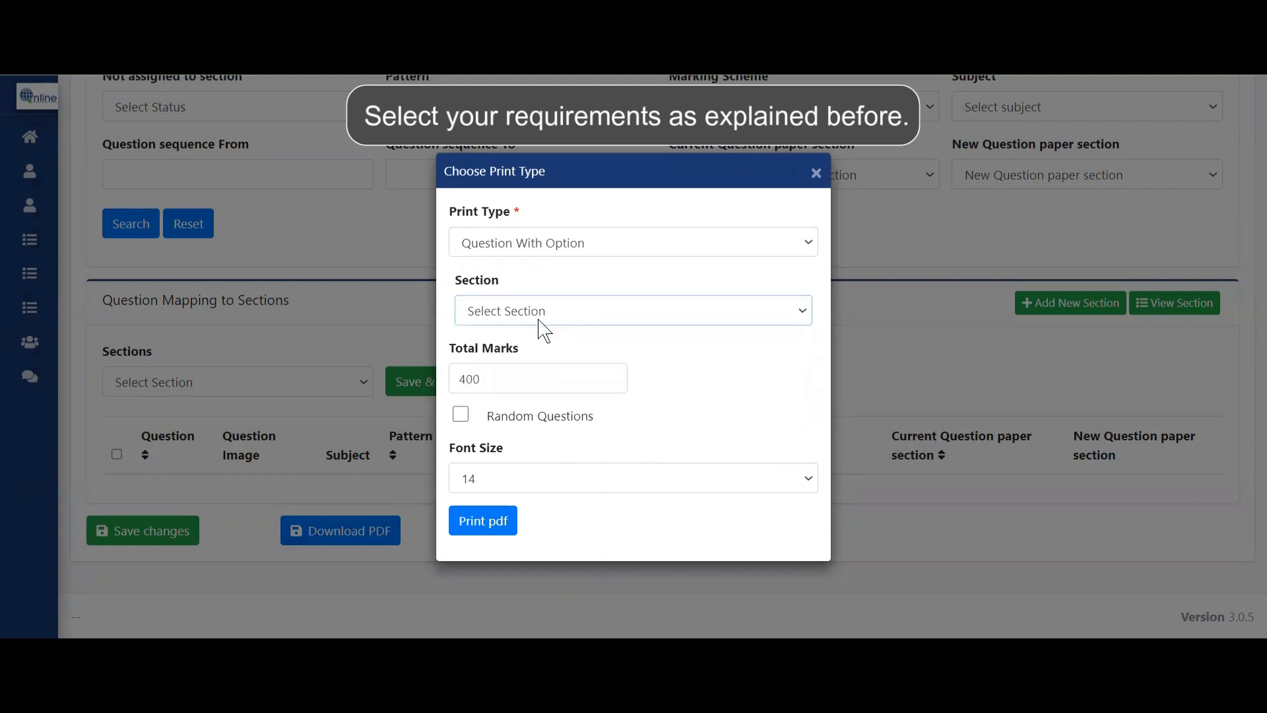
left_click(529, 380)
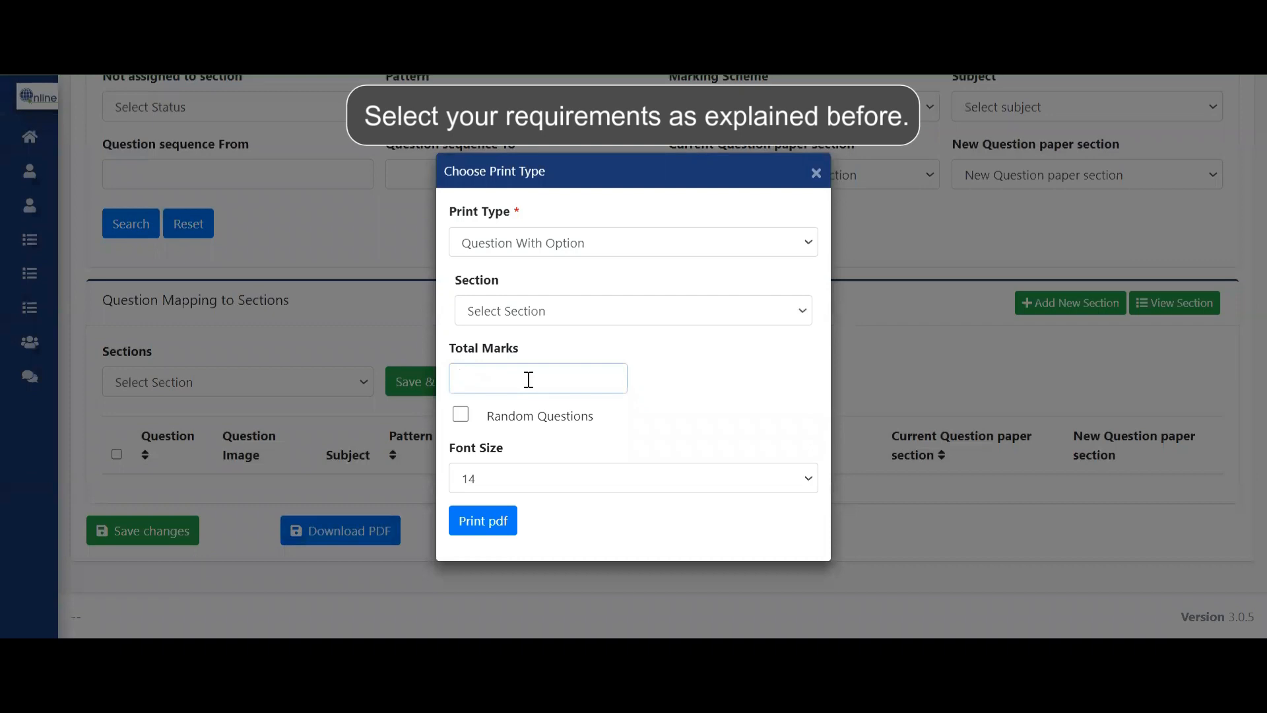
type("360")
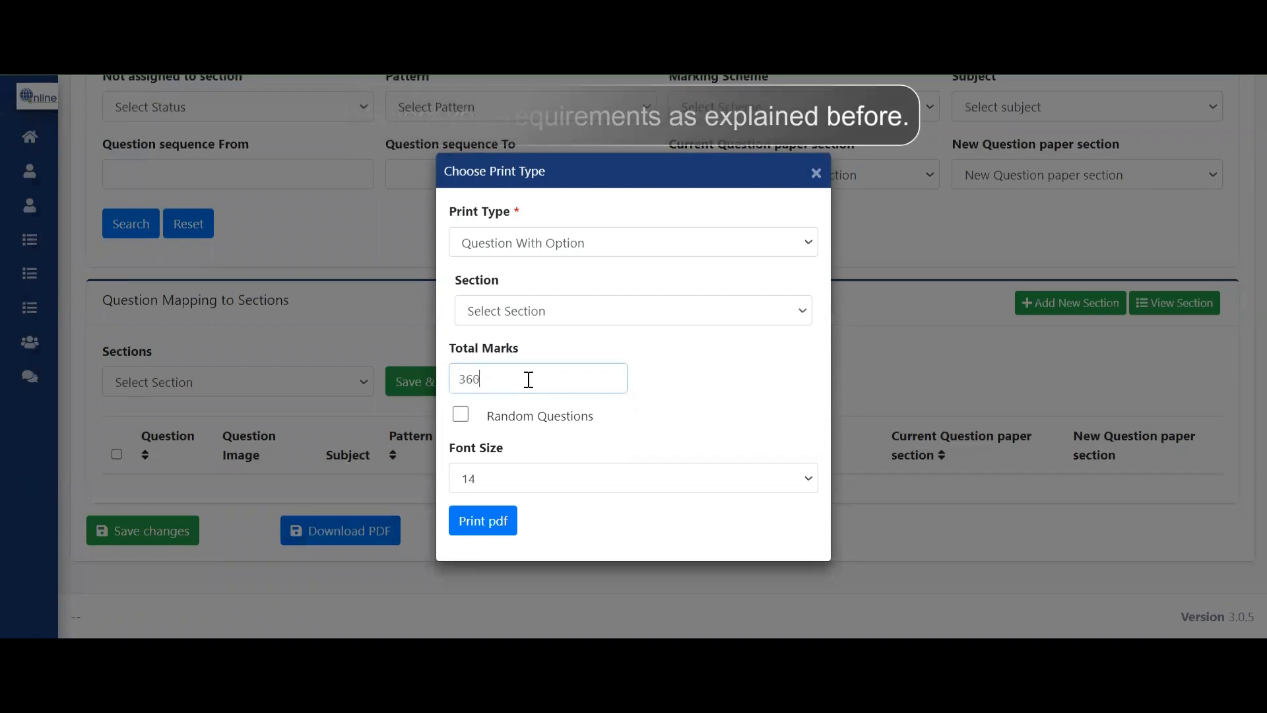
left_click(490, 525)
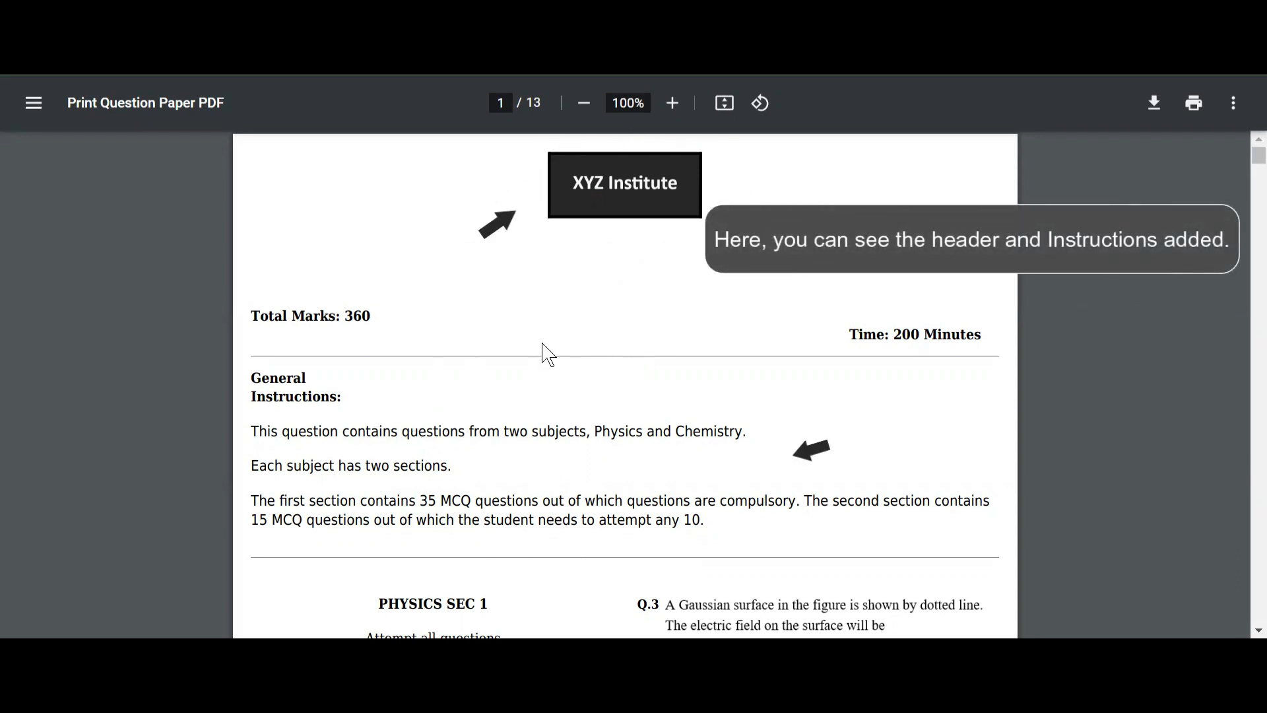
- Examine the generated PDF's general instructions, custom section headings with their instructions, and the footer repeated across the pages
scroll(666, 521, "down", 4)
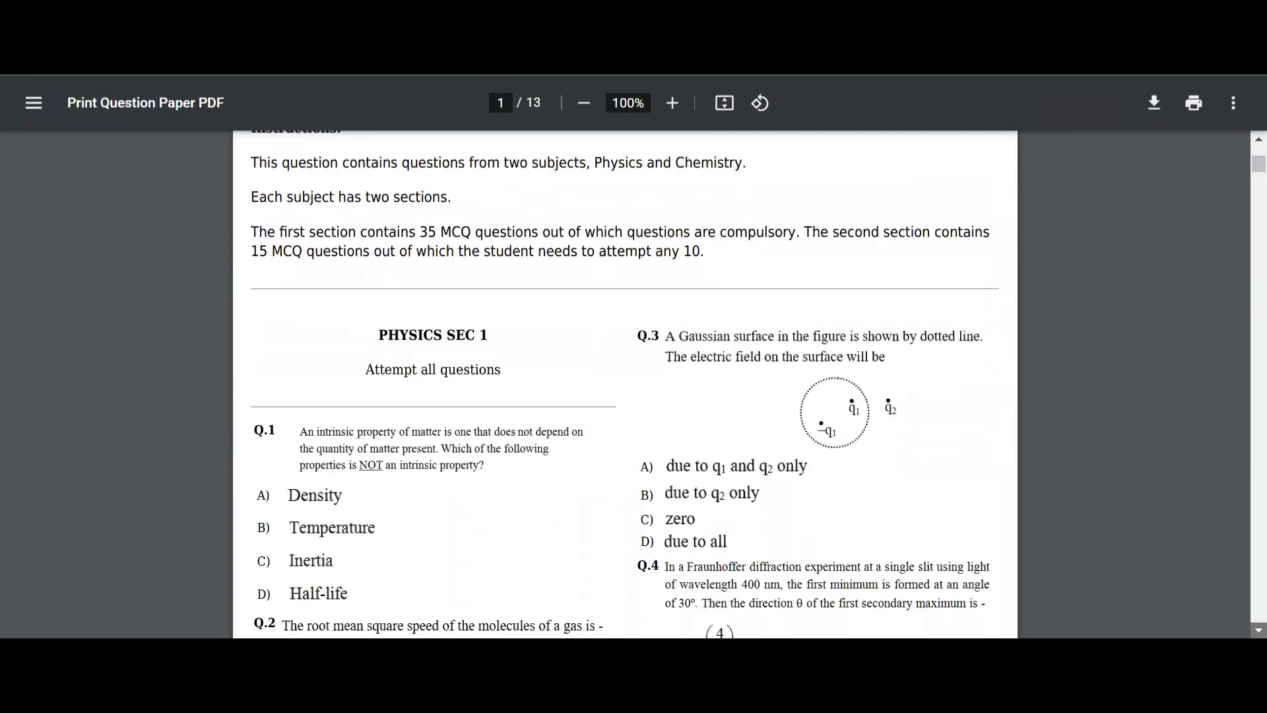
scroll(546, 340, "down", 1)
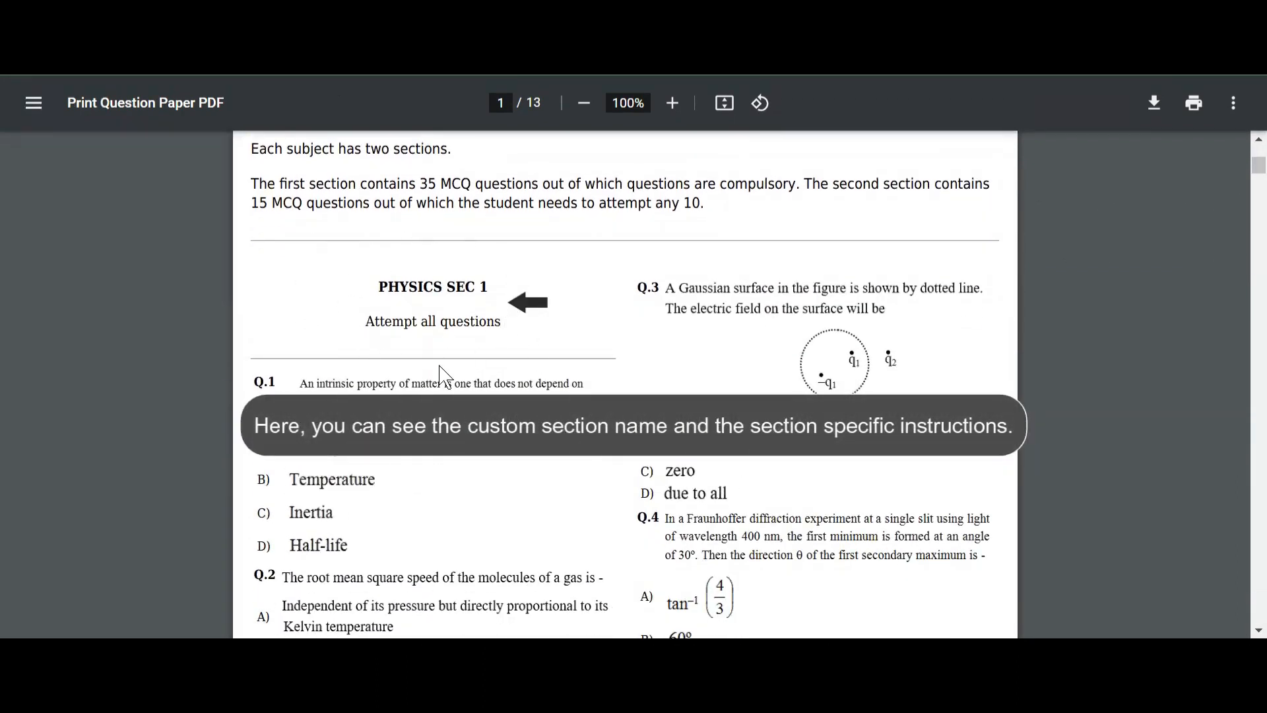
left_click(1259, 630)
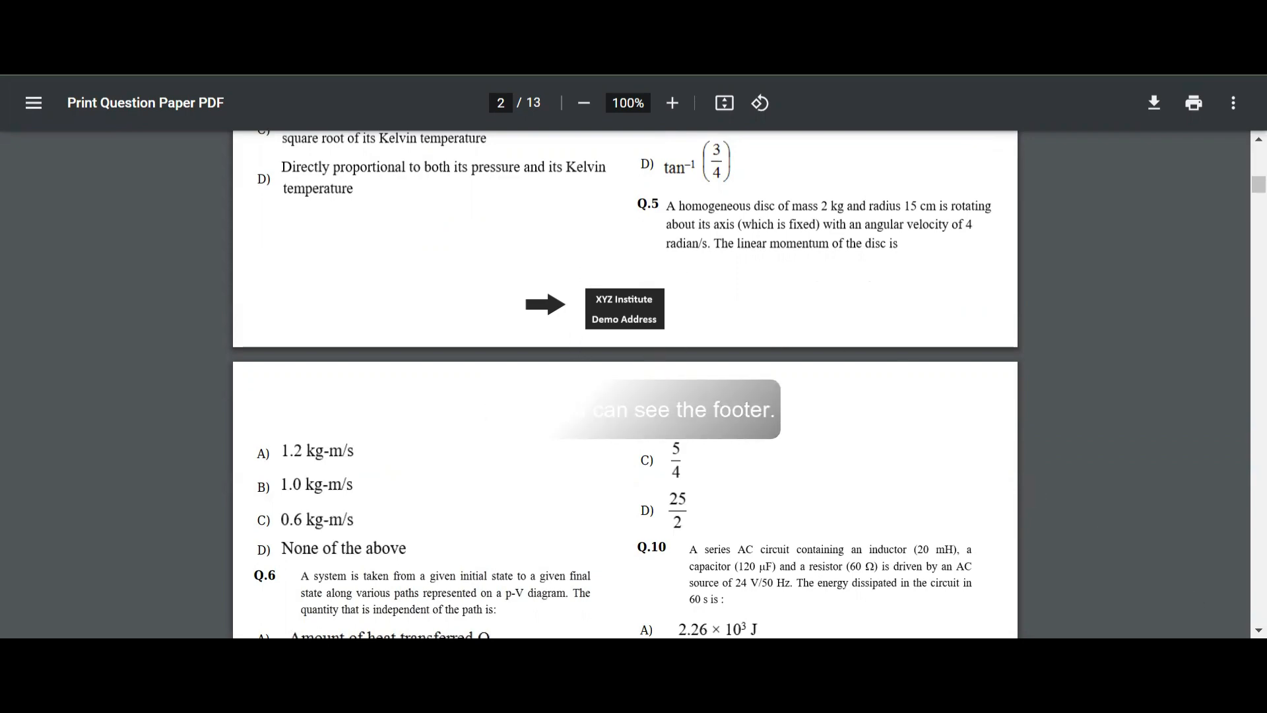
left_click(1258, 629)
scroll(626, 384, "down", 1)
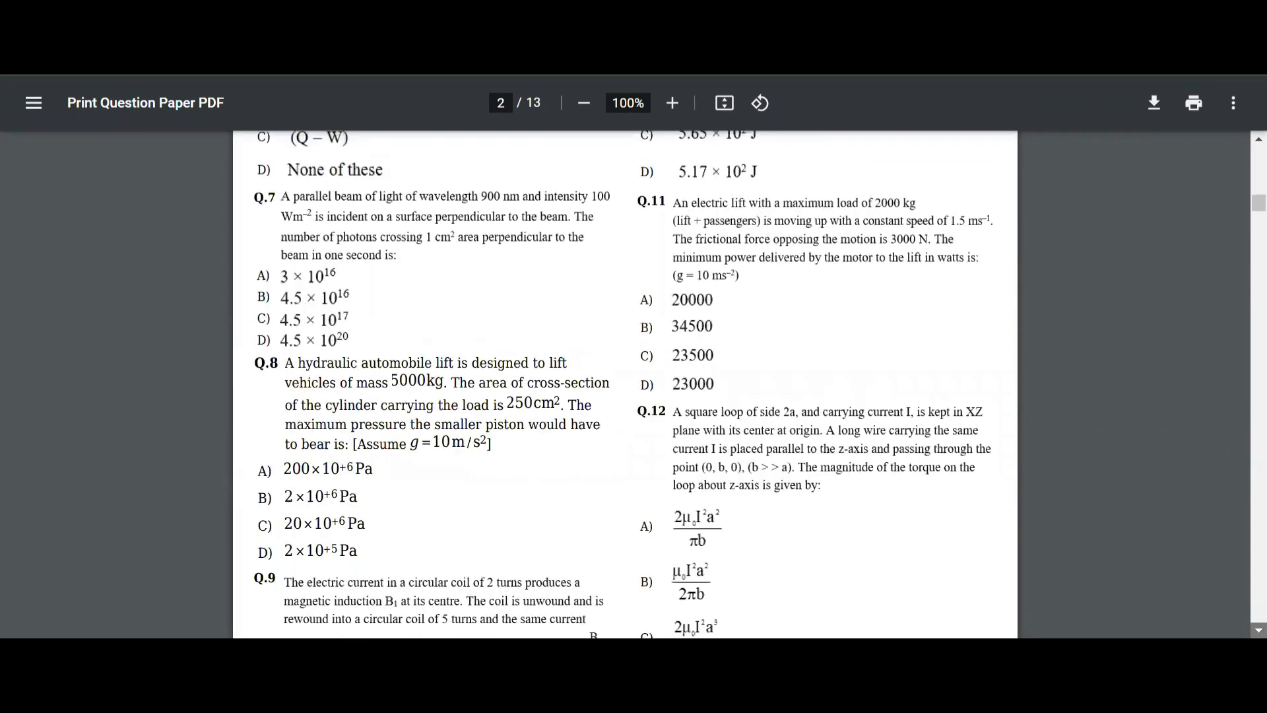
scroll(625, 384, "down", 12)
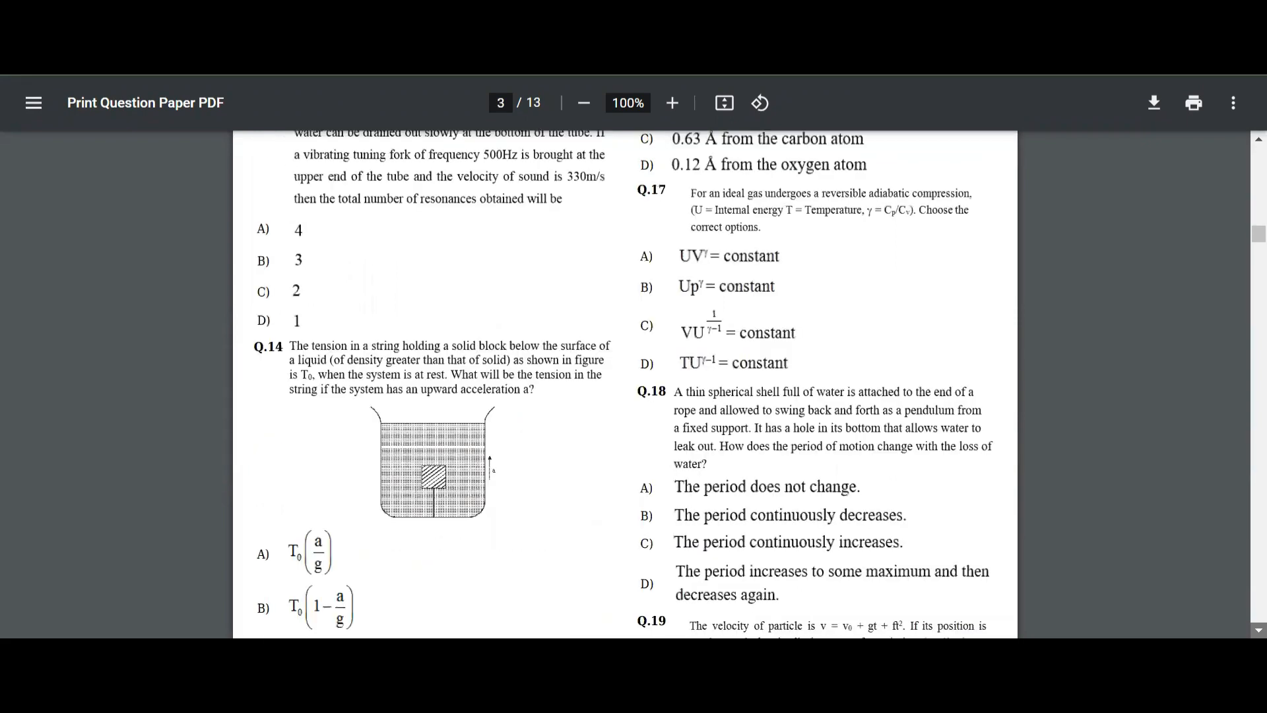
scroll(798, 545, "down", 9)
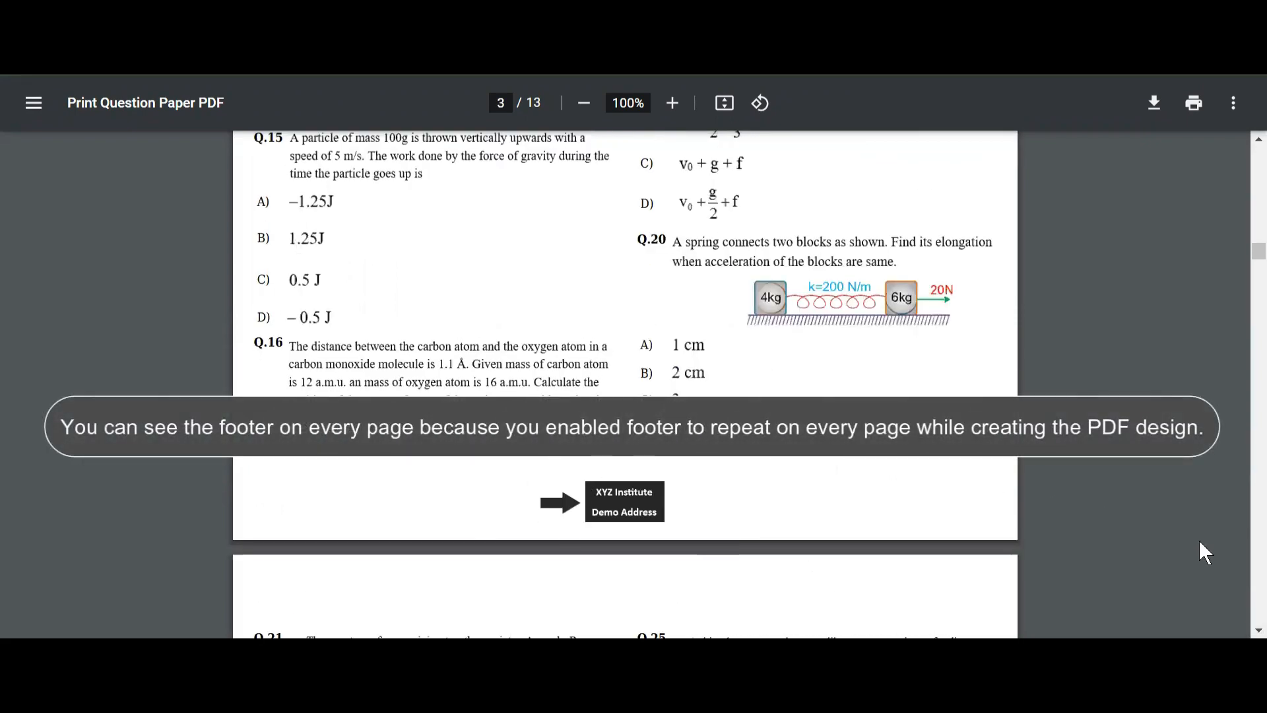
scroll(1201, 553, "down", 7)
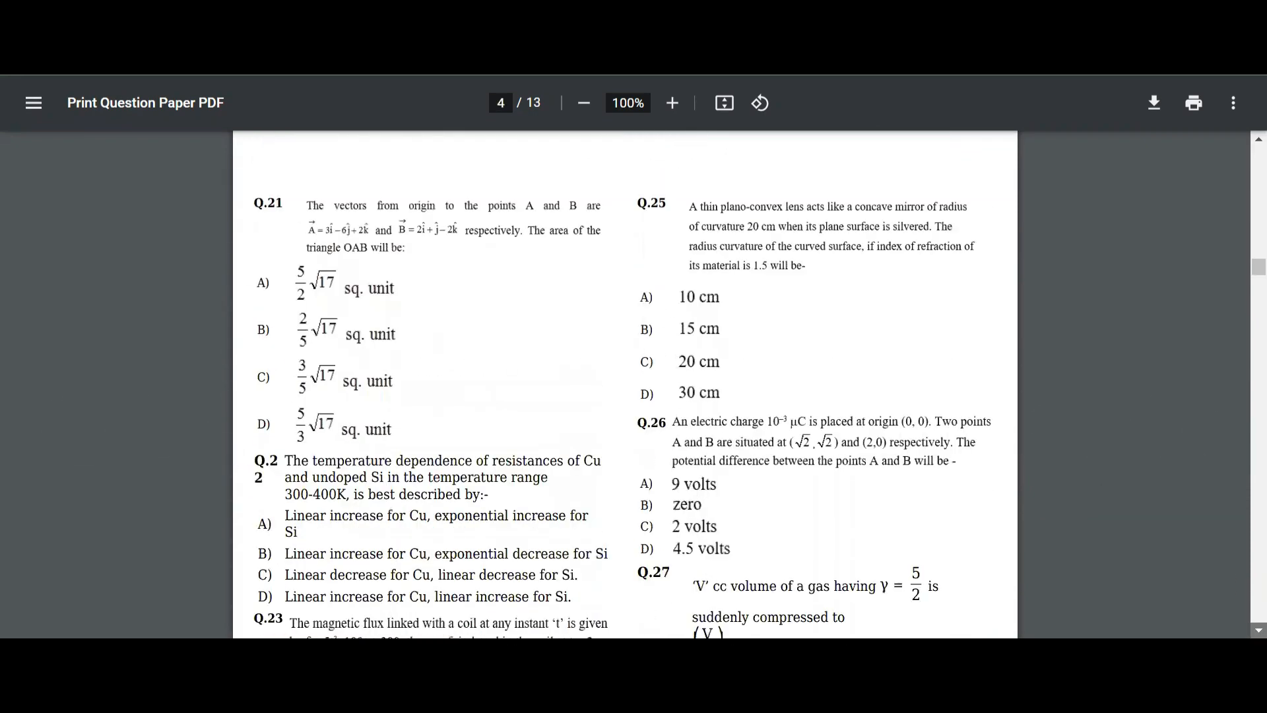
scroll(626, 384, "down", 20)
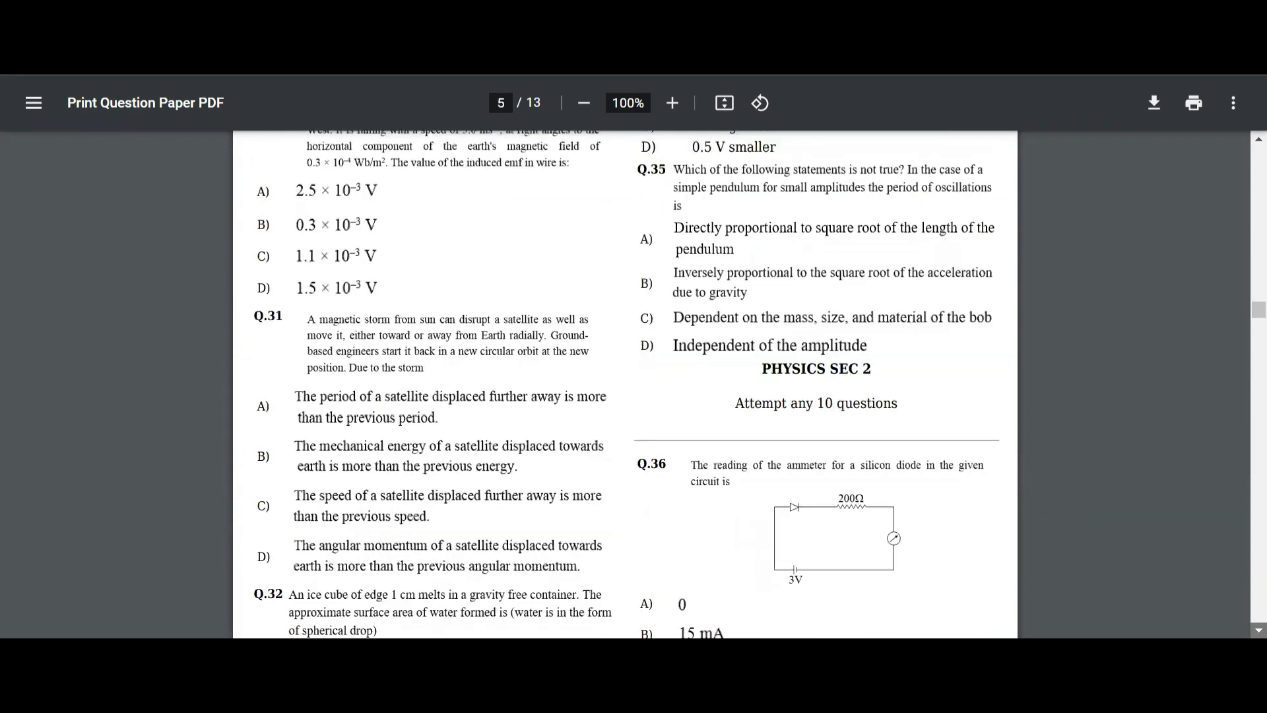
scroll(625, 384, "down", 7)
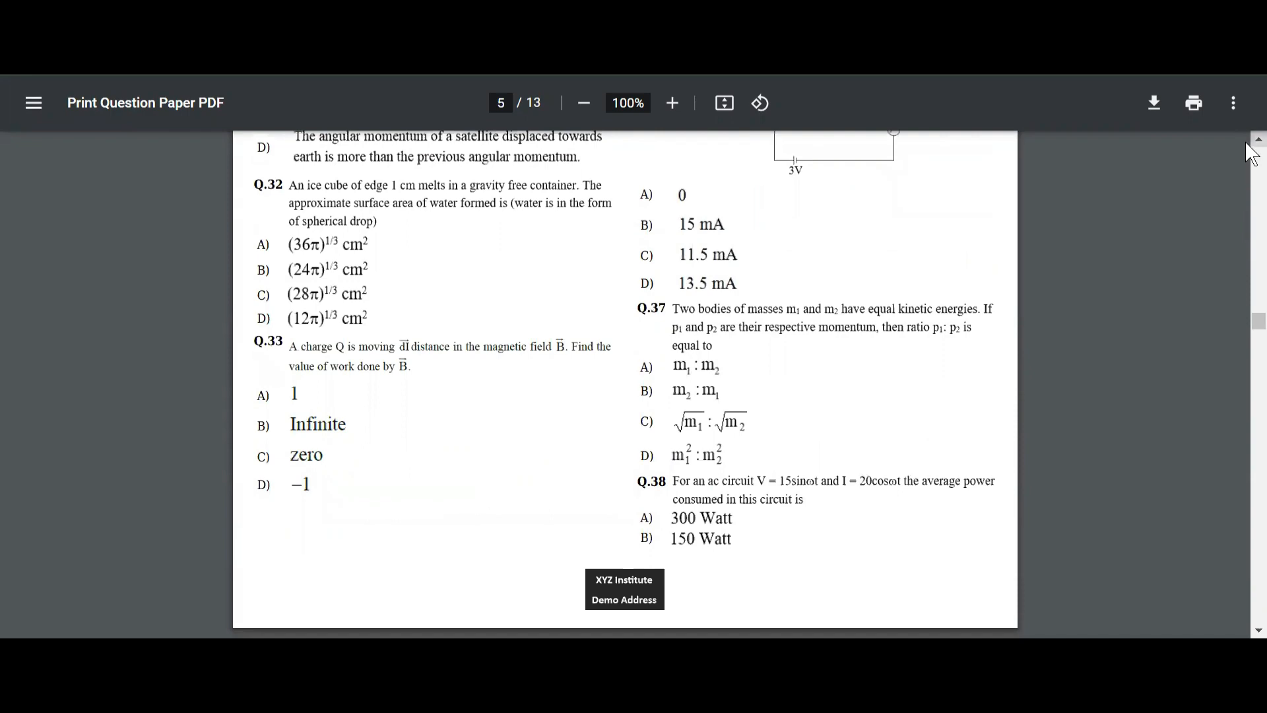
scroll(1155, 218, "up", 6)
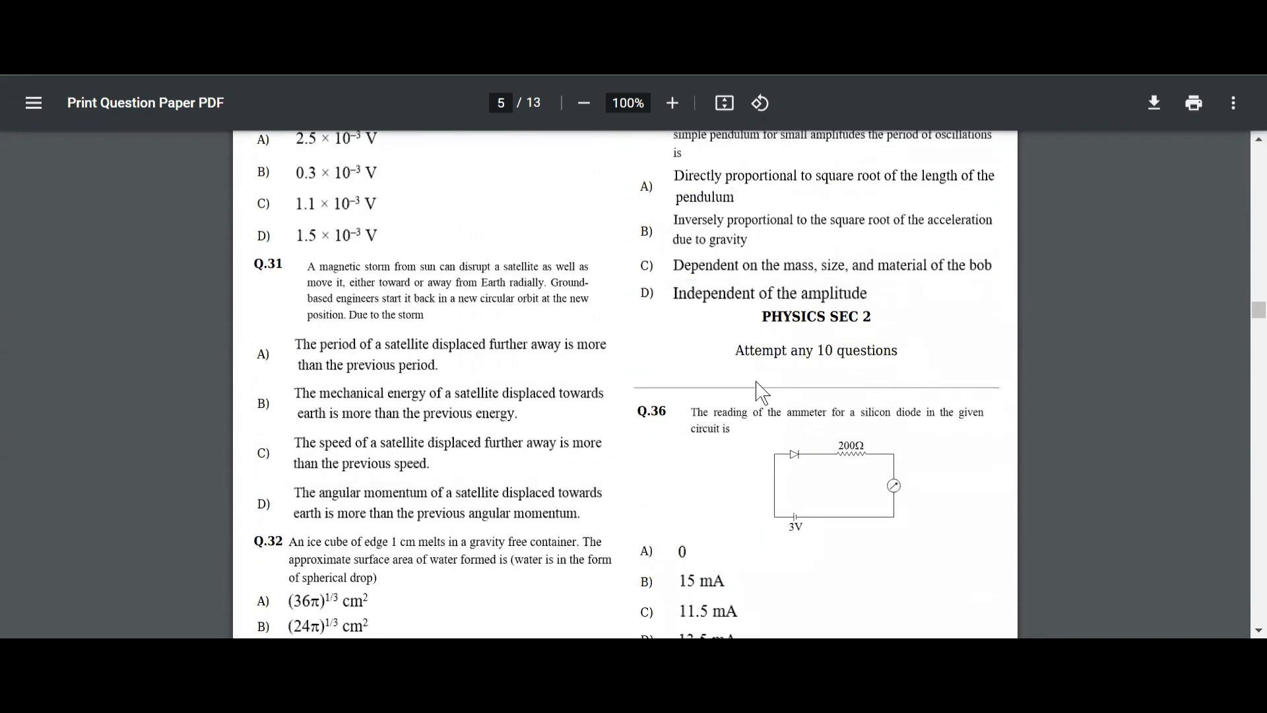
scroll(937, 307, "down", 20)
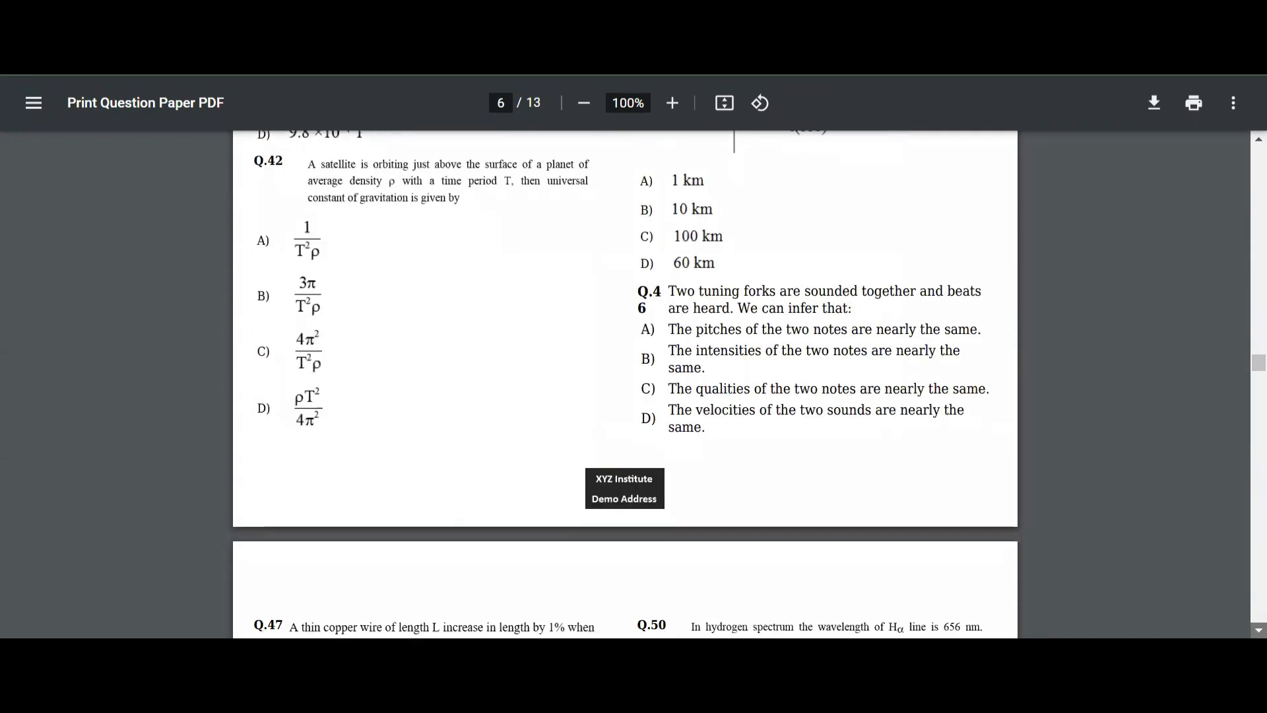